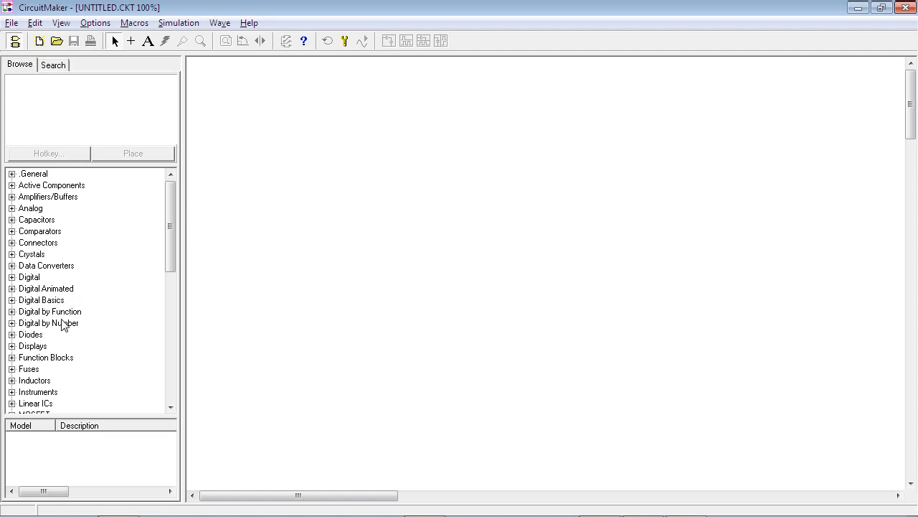
Place a Logic Switch from the Digital Power components on the blank schematic
click(12, 277)
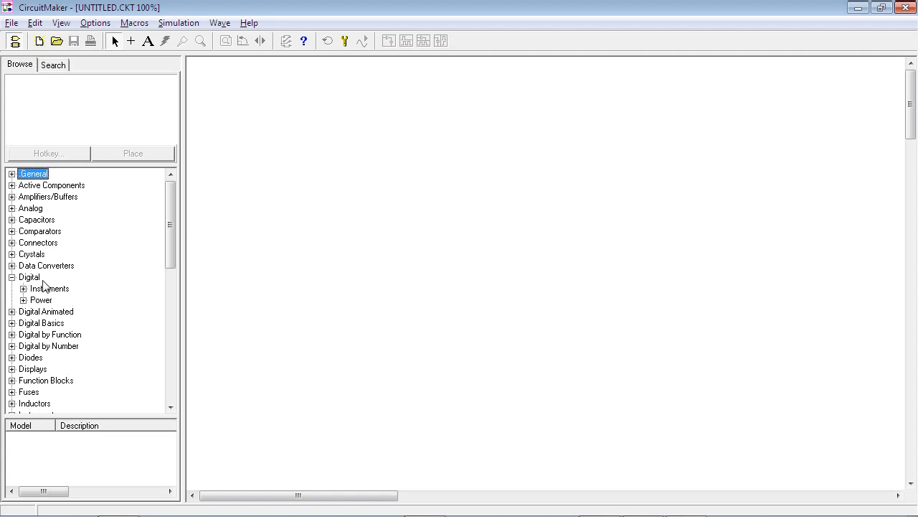
click(23, 300)
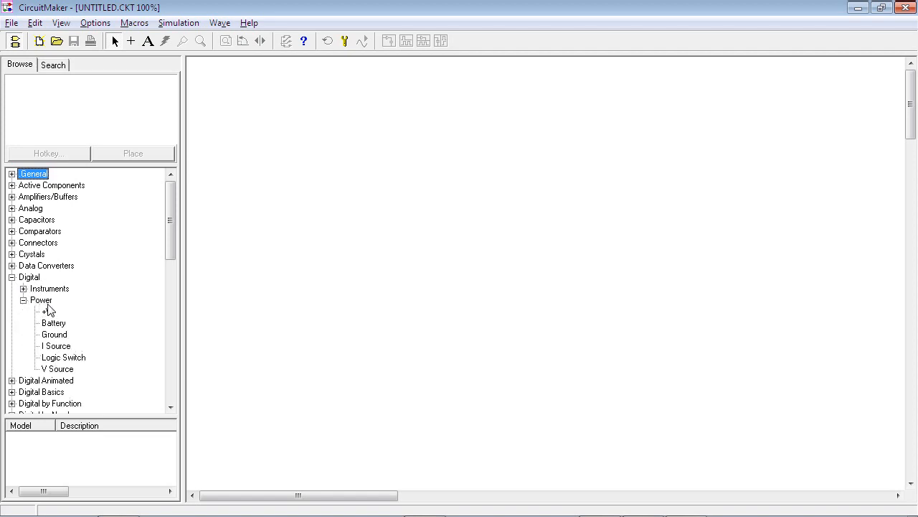
click(62, 358)
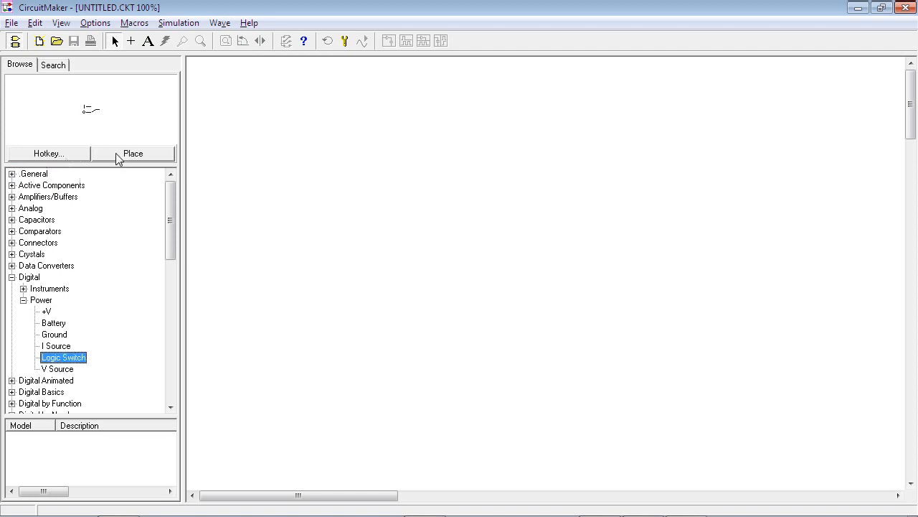
click(63, 347)
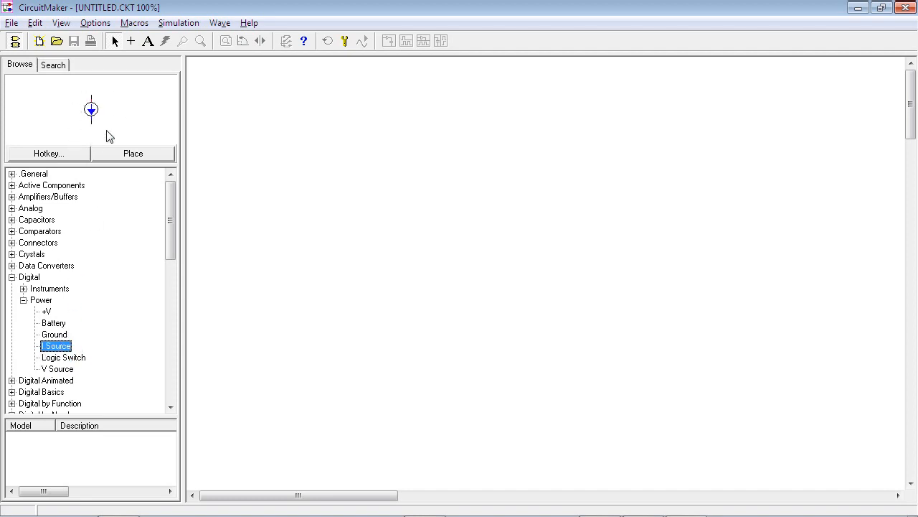
click(69, 359)
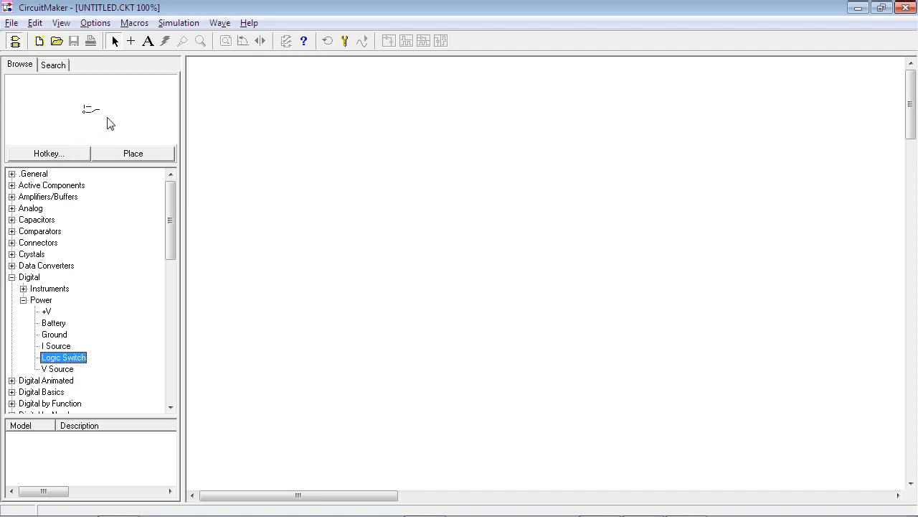
click(123, 159)
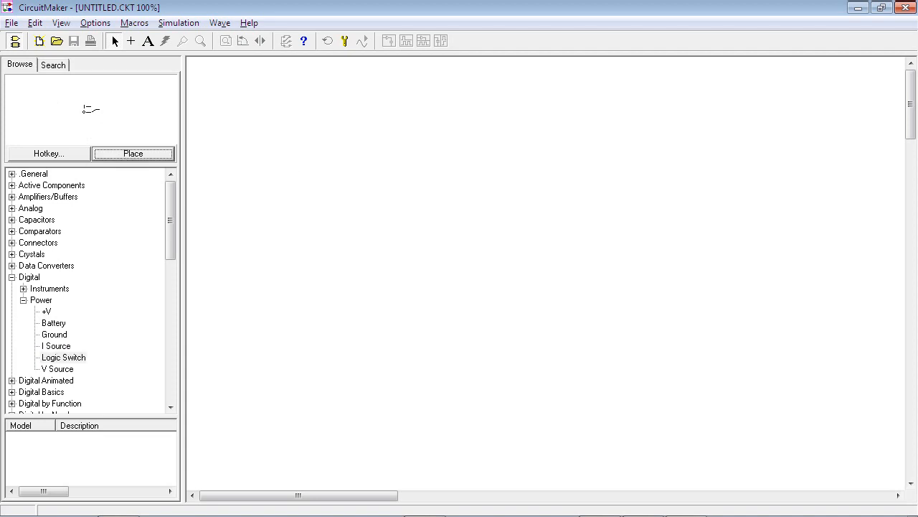
click(295, 171)
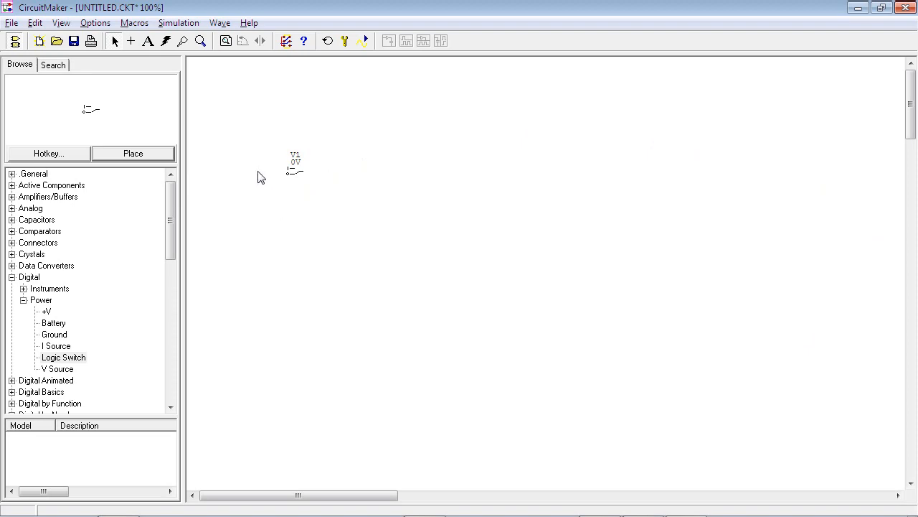
Toggle logic switch V1 to 5V and move it closer to the upper-left corner of the schematic
key(alt+Tab)
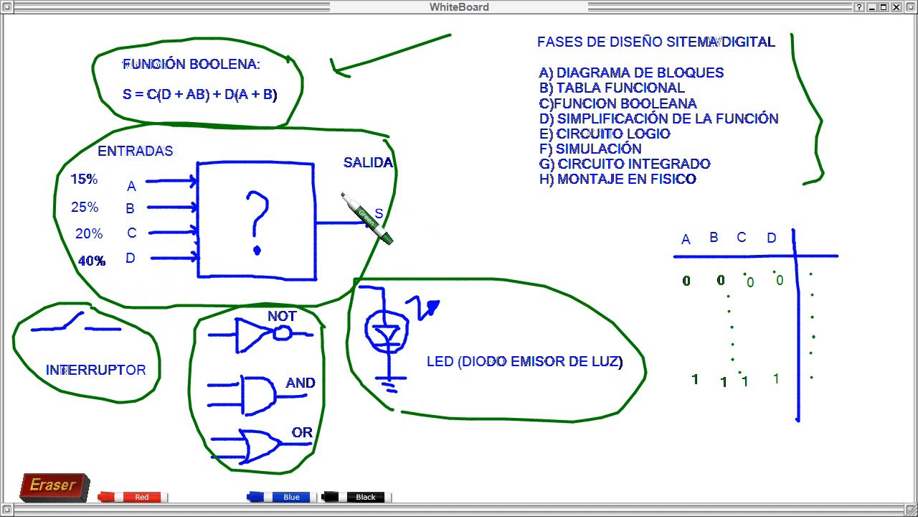
key(alt+Tab)
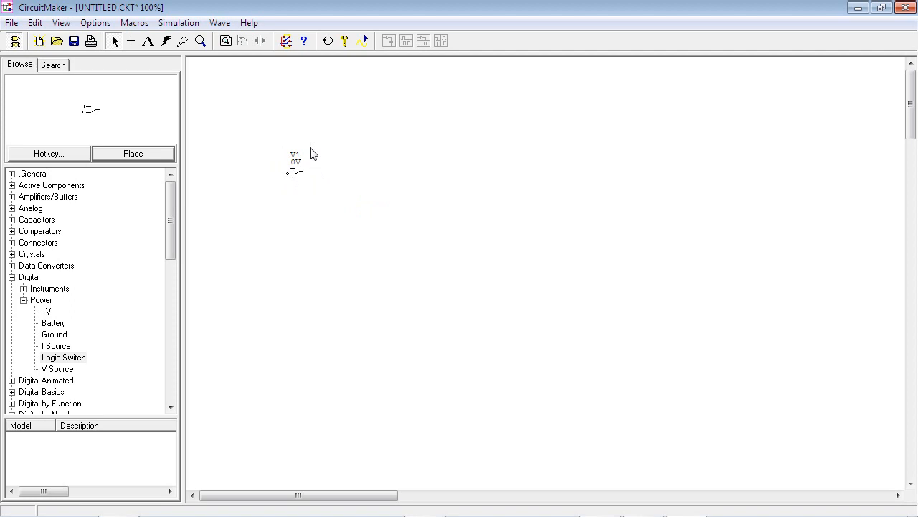
click(202, 45)
click(298, 144)
click(316, 157)
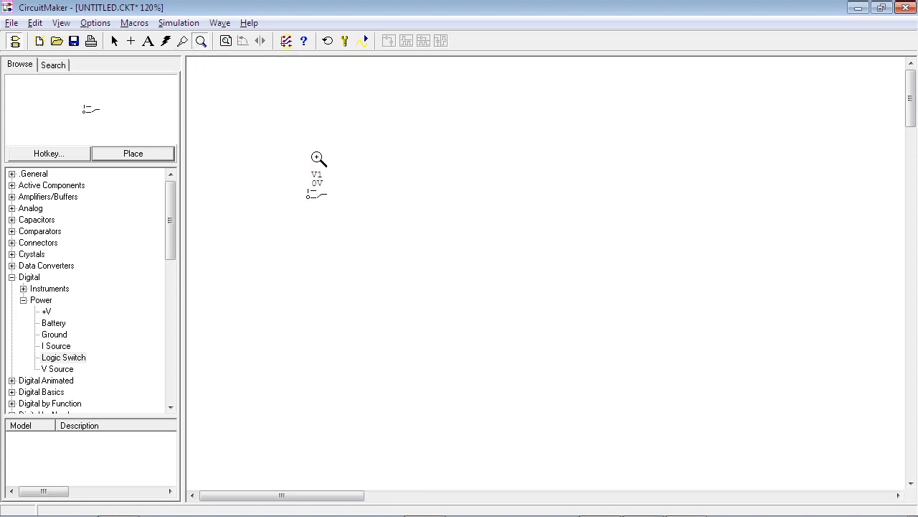
click(351, 183)
click(351, 183)
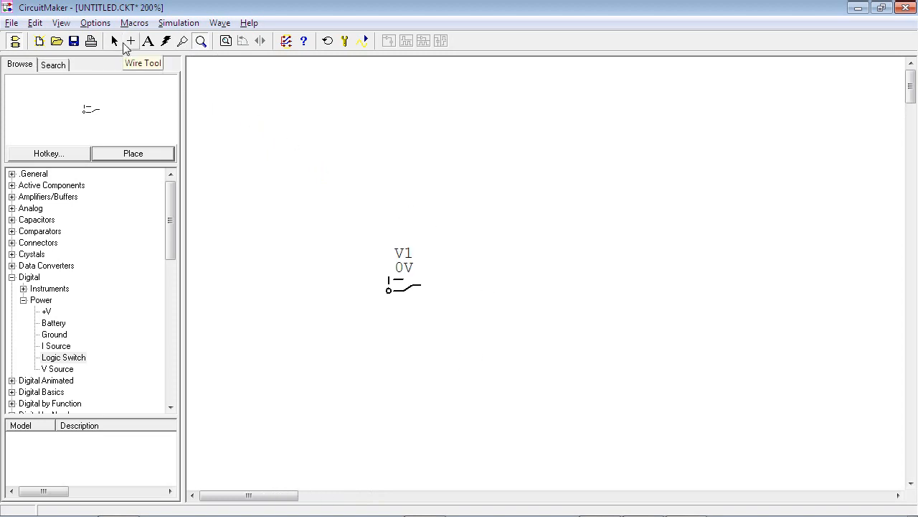
click(115, 42)
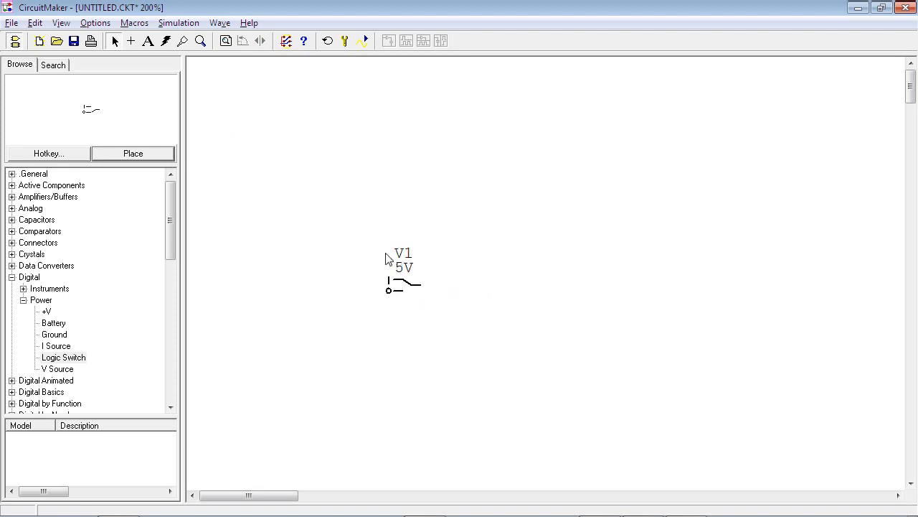
drag(373, 231, 474, 342)
drag(416, 293, 326, 173)
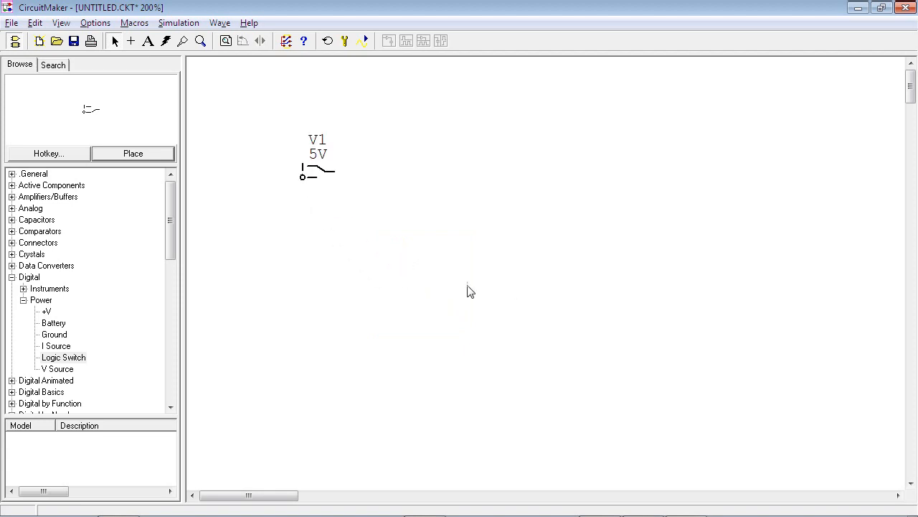
Set the logic switch's designation to A and hide its label-value
right_click(322, 154)
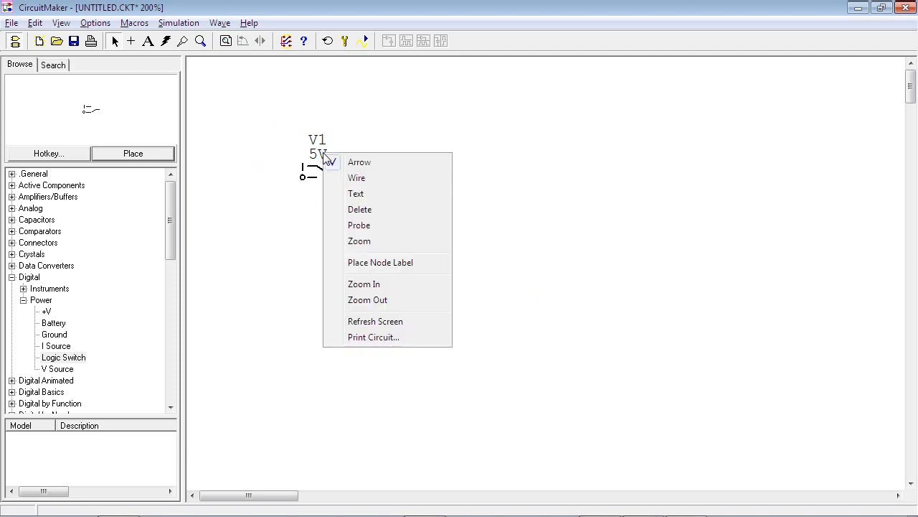
click(285, 112)
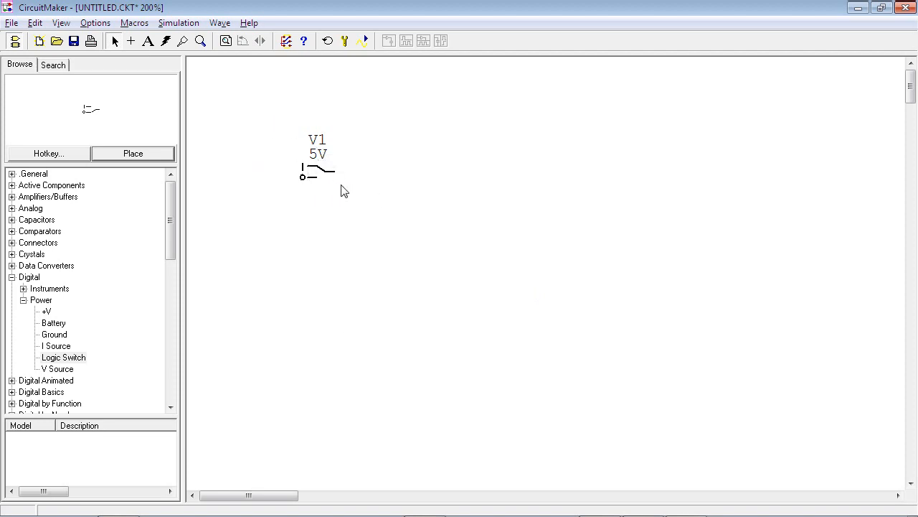
right_click(328, 176)
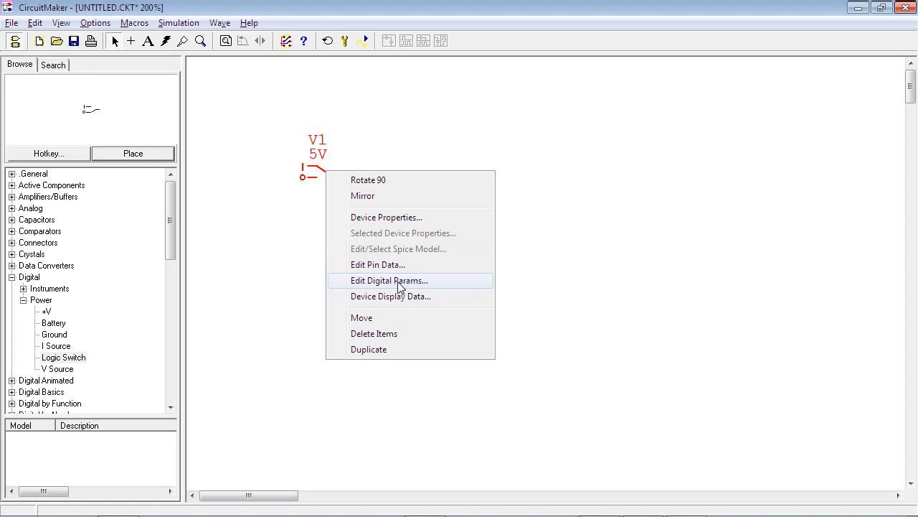
click(382, 217)
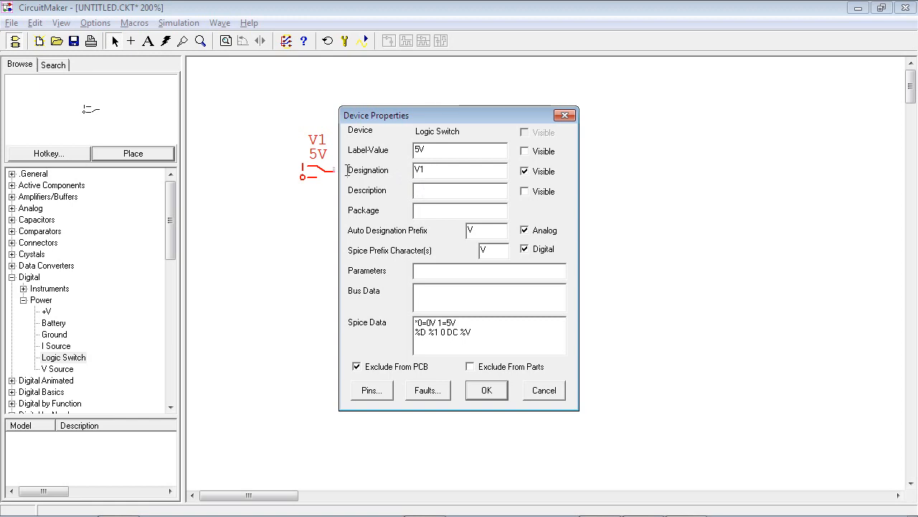
drag(441, 177, 388, 173)
text(A)
click(488, 391)
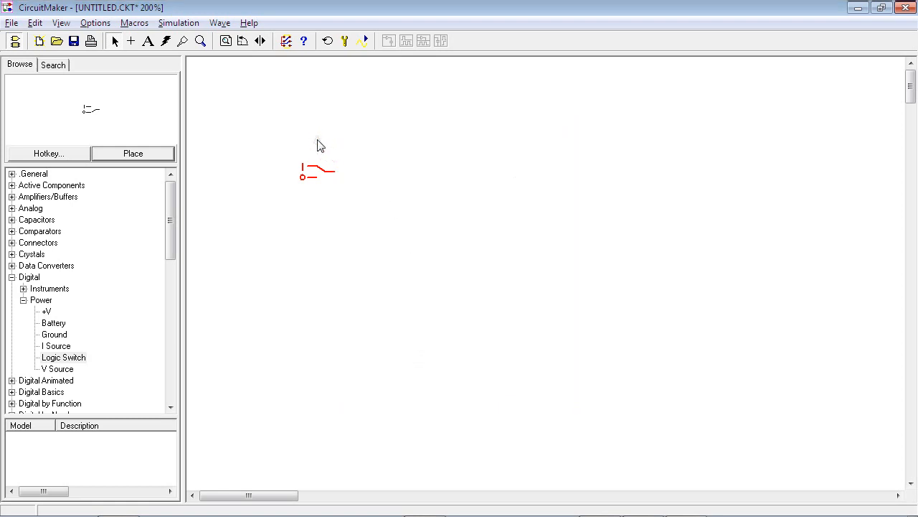
Move the A label to the left of its switch and place three duplicates of the switch in a column below
drag(317, 141, 287, 172)
key(s)
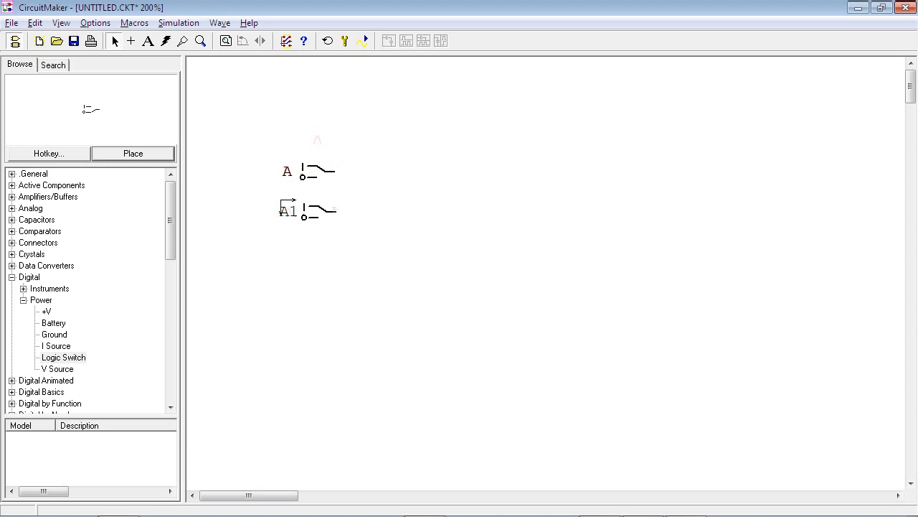
click(285, 209)
click(282, 240)
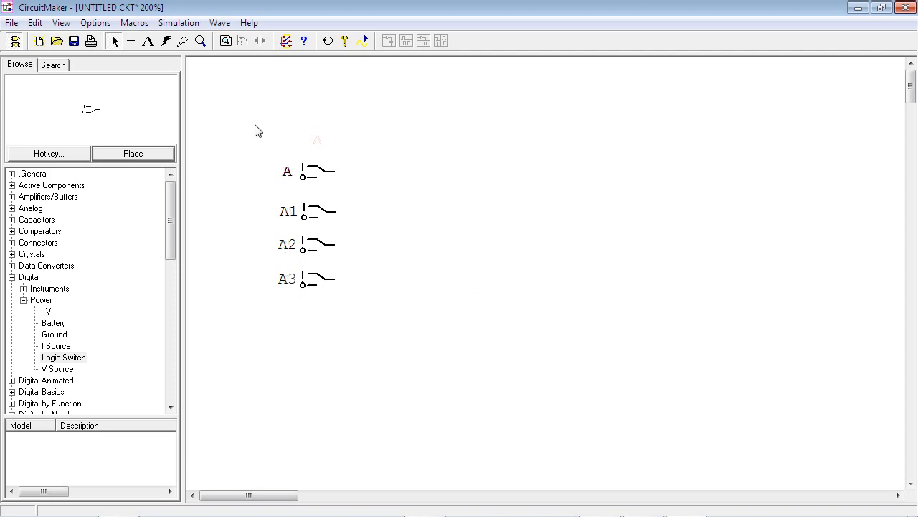
drag(274, 494, 284, 498)
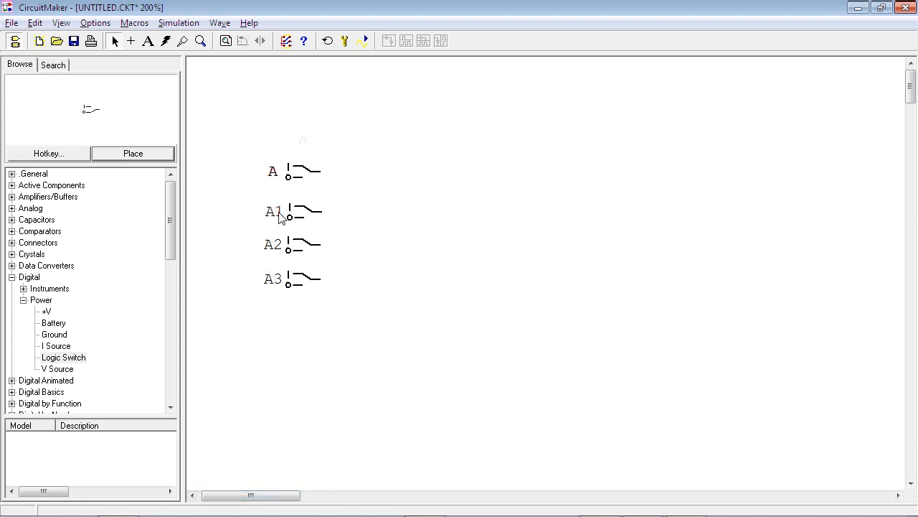
Change the designation of the second logic switch, A1, to B
right_click(314, 210)
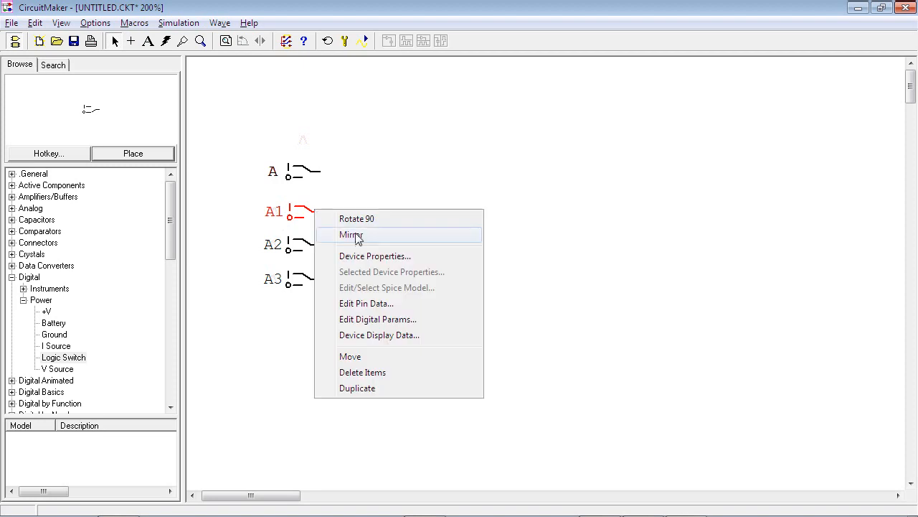
click(366, 260)
drag(427, 174, 402, 176)
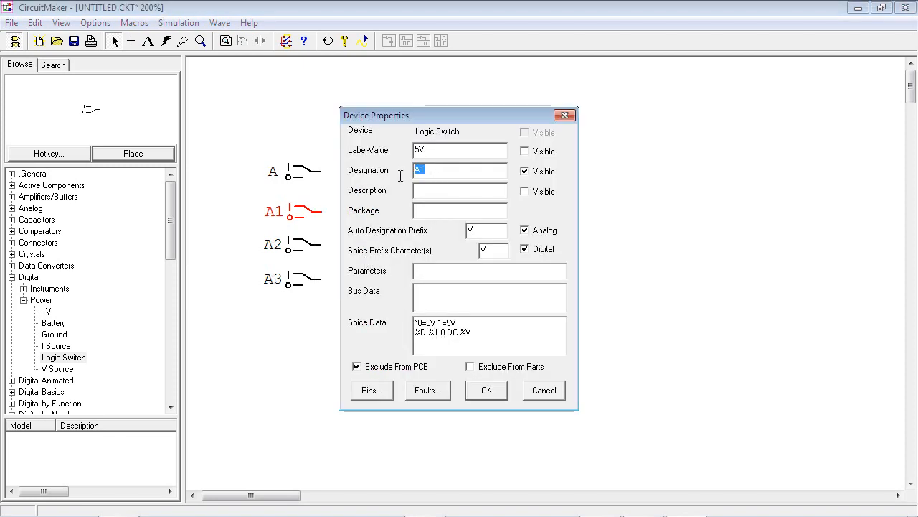
click(488, 394)
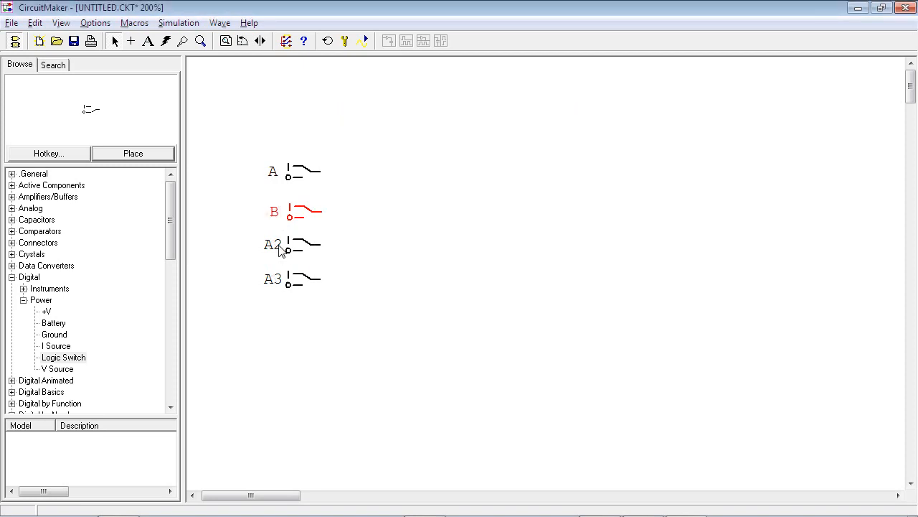
Change the designation of the third logic switch, A2, to C
right_click(280, 244)
click(325, 249)
right_click(318, 244)
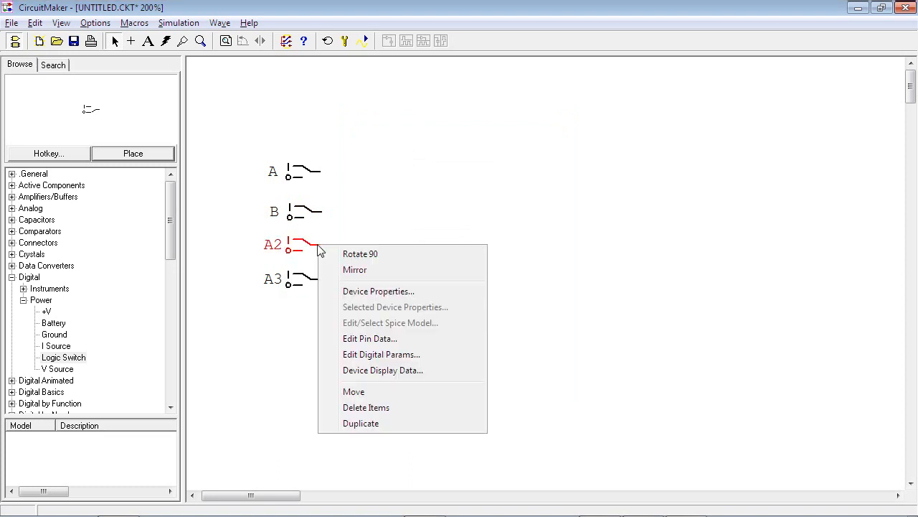
click(388, 291)
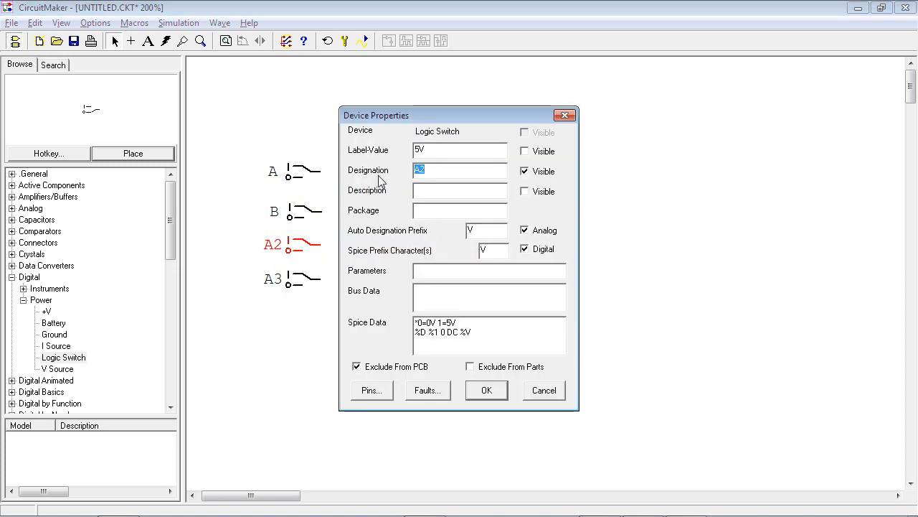
text(C)
click(487, 391)
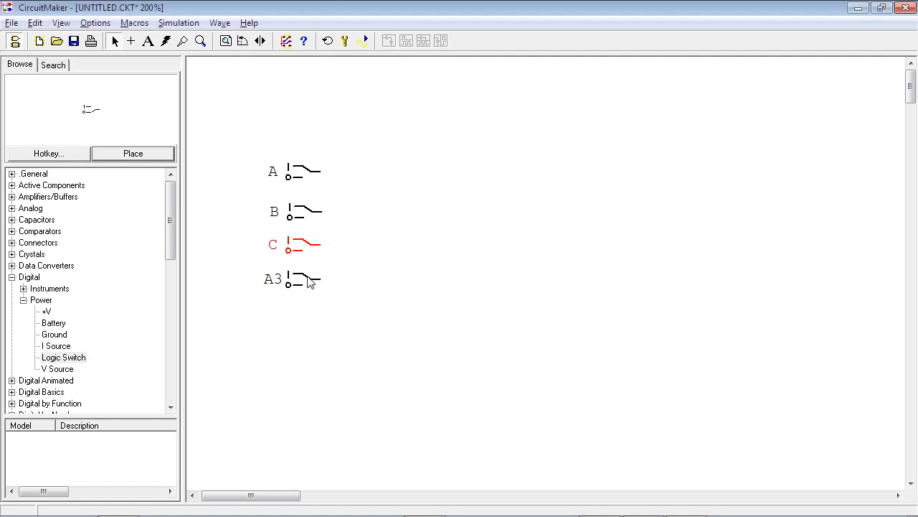
Change the designation of the fourth logic switch, A3, to D
right_click(308, 281)
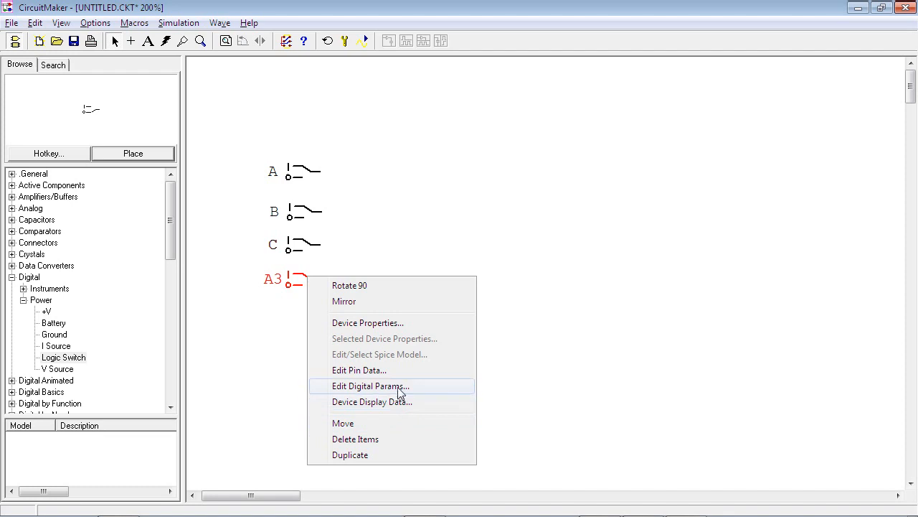
click(395, 323)
drag(423, 171, 410, 169)
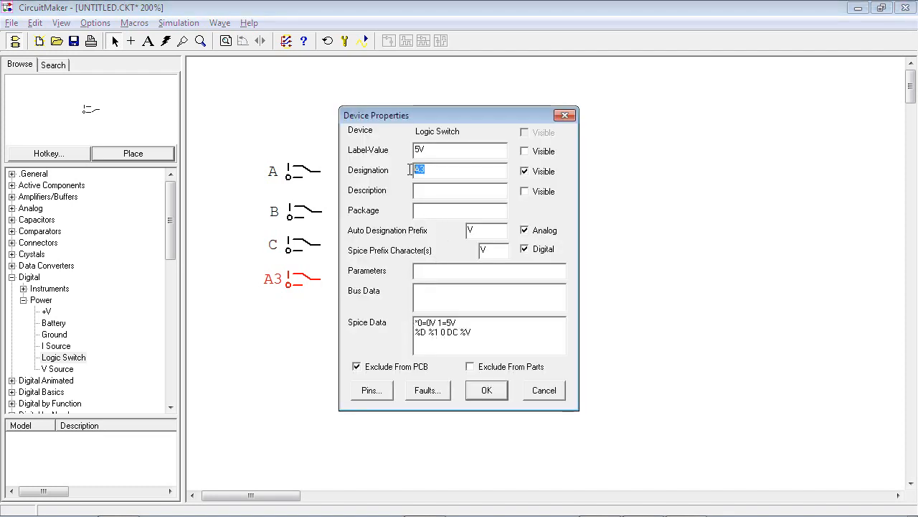
text(D)
click(504, 399)
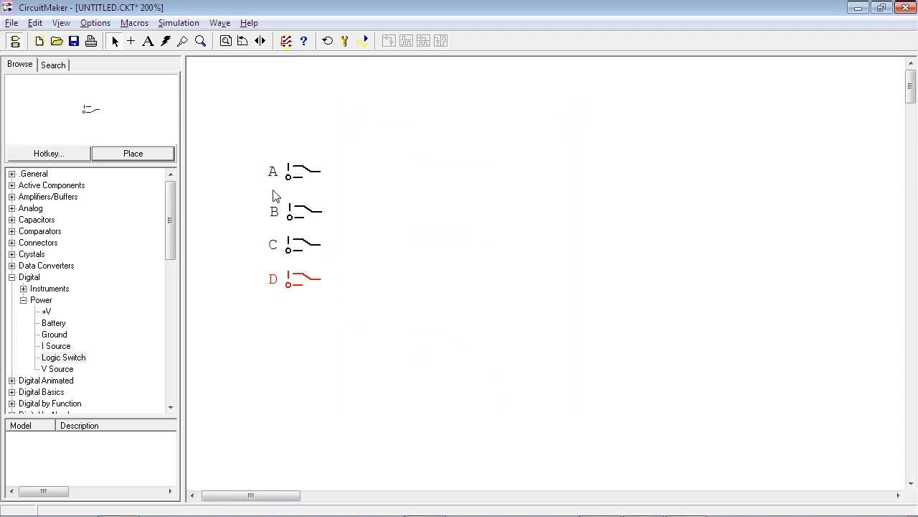
Check the input percentages on the whiteboard and add the text 15% beside switch A
key(alt+Tab)
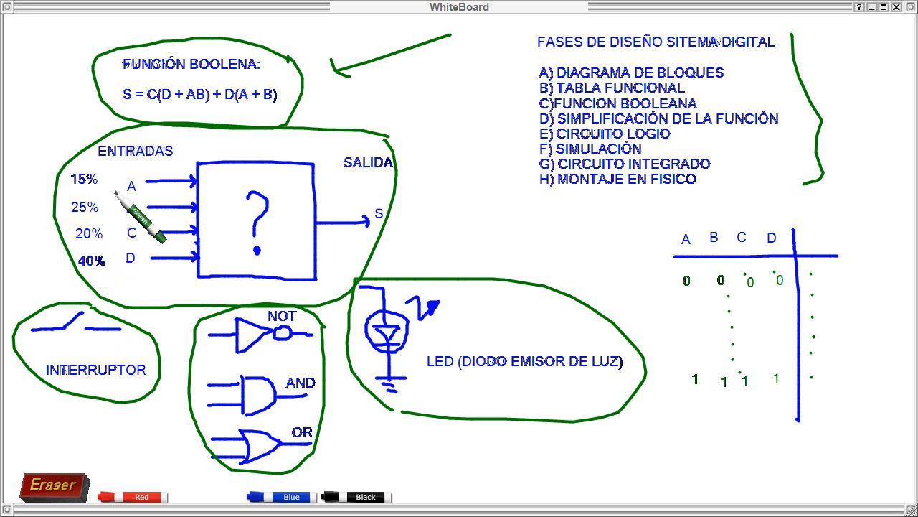
key(alt+Tab)
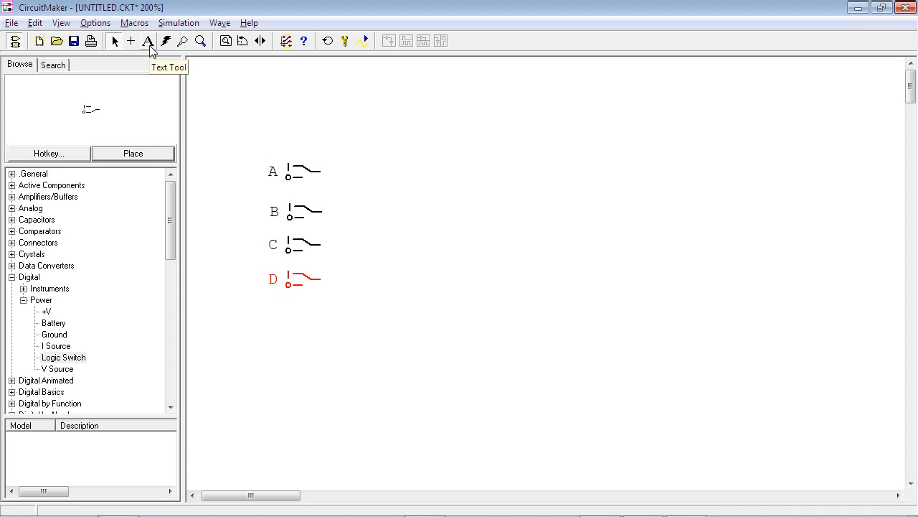
click(149, 41)
click(231, 158)
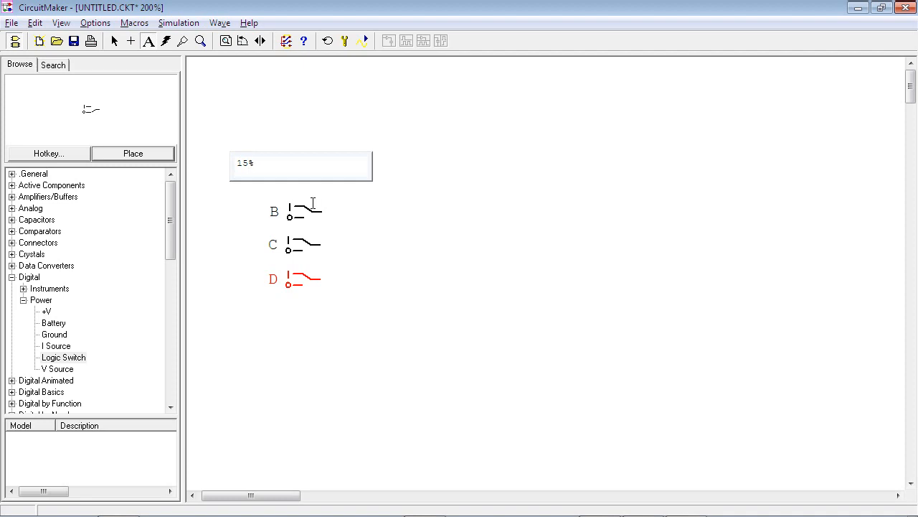
click(350, 204)
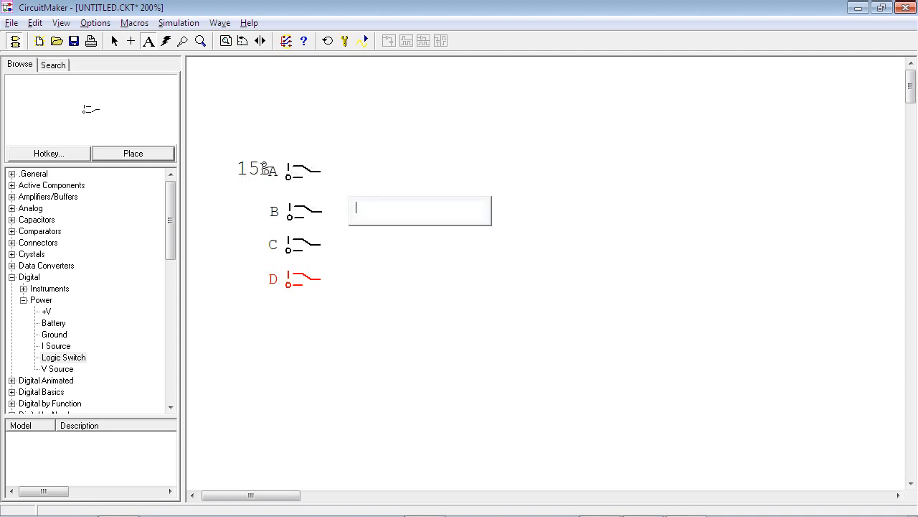
Narrow the 15% text box and move the text to the left of the A label so they no longer overlap
click(250, 166)
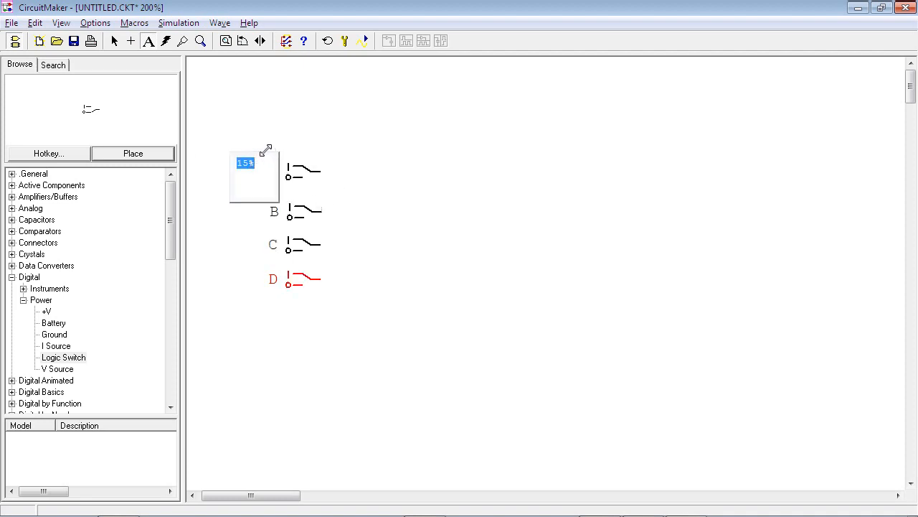
click(314, 138)
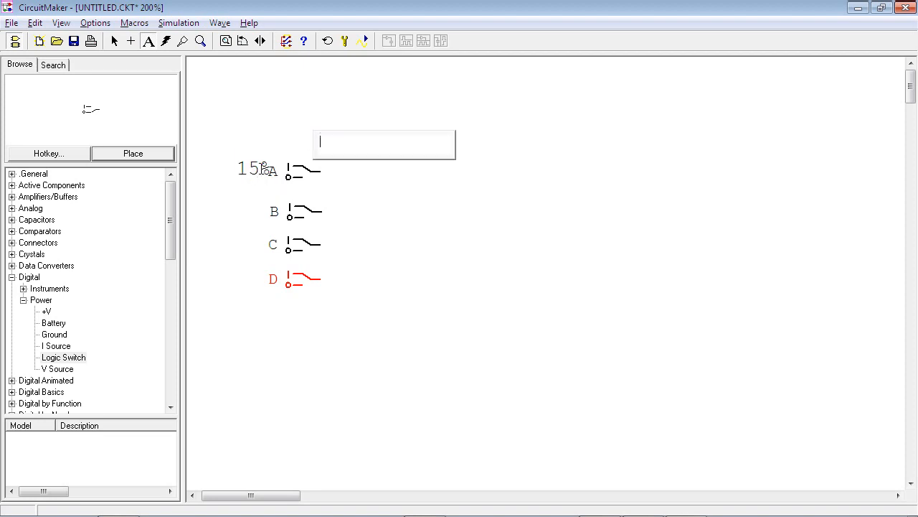
click(358, 308)
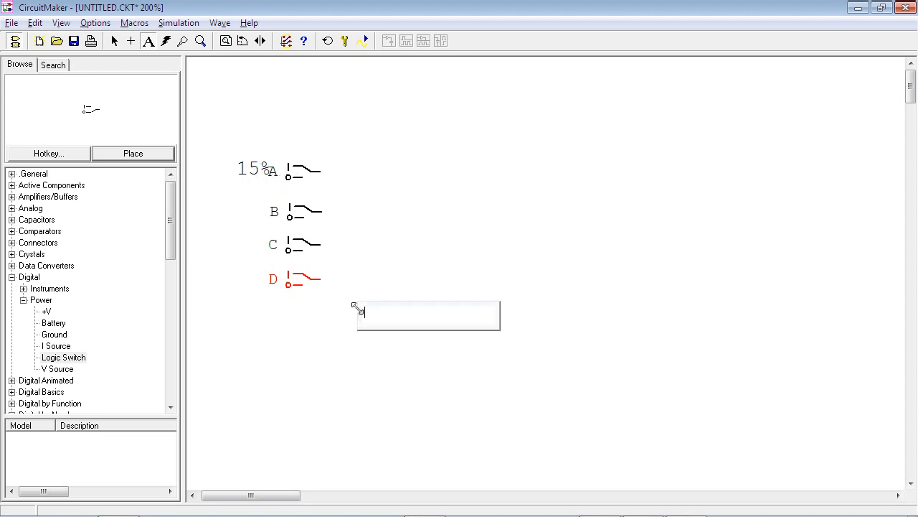
click(115, 41)
drag(358, 323, 234, 170)
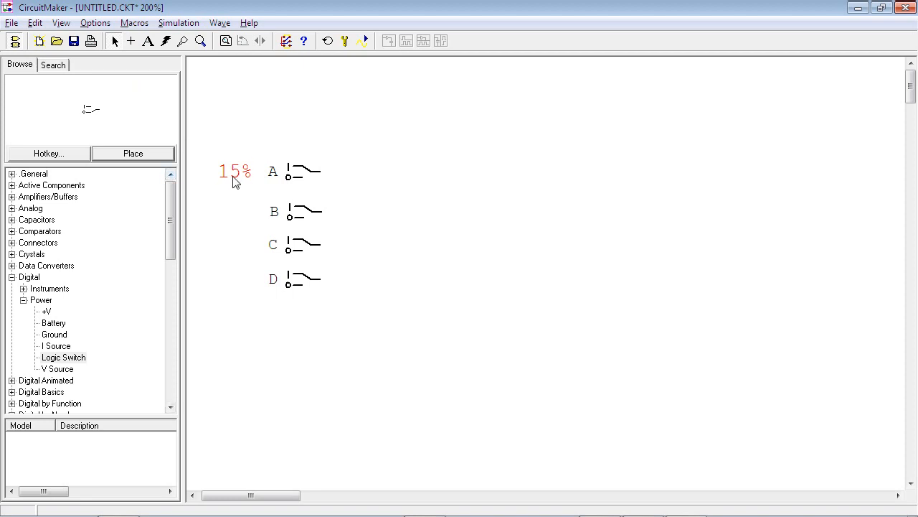
Duplicate the 15% text beside switch B and change the copy to 25%
ctrl+drag(232, 182, 217, 198)
double_click(240, 219)
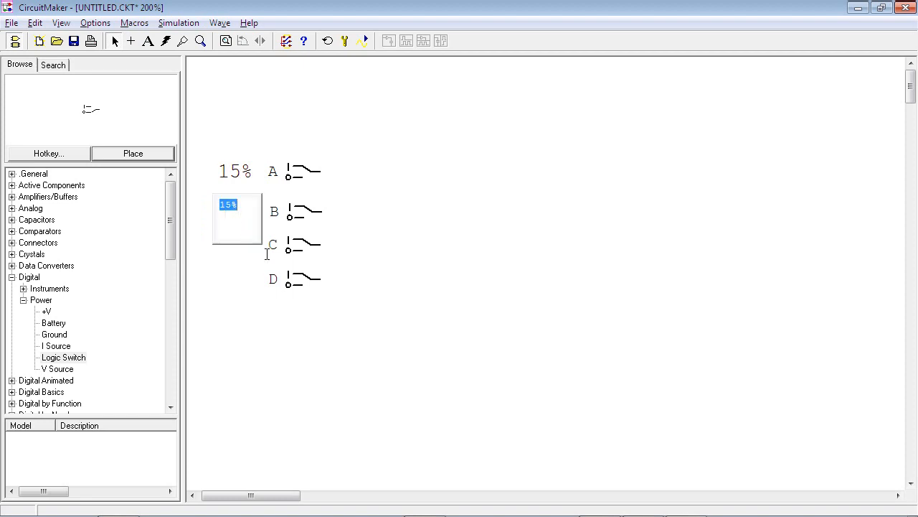
key(Left)
text(25)
click(408, 252)
Place another copy of the percentage text beside switch C and change it to 20%
key(ctrl+v)
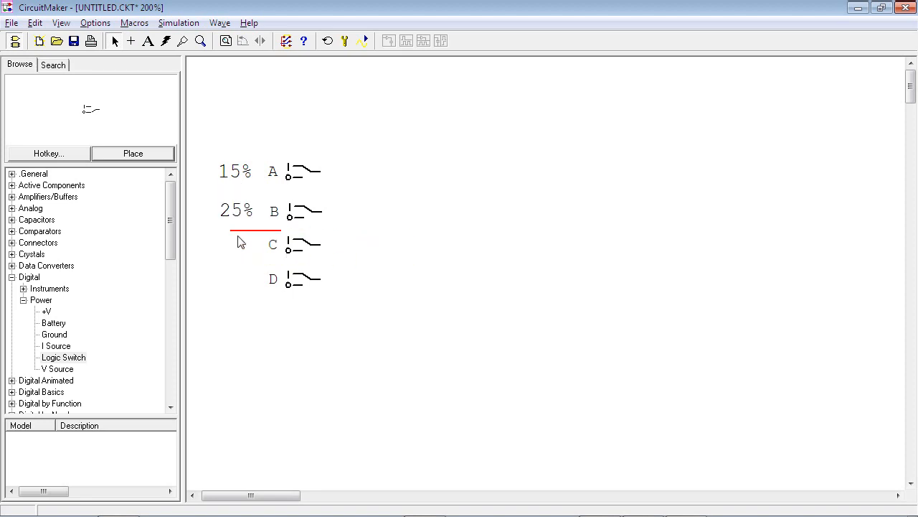
click(213, 235)
double_click(240, 252)
key(Left)
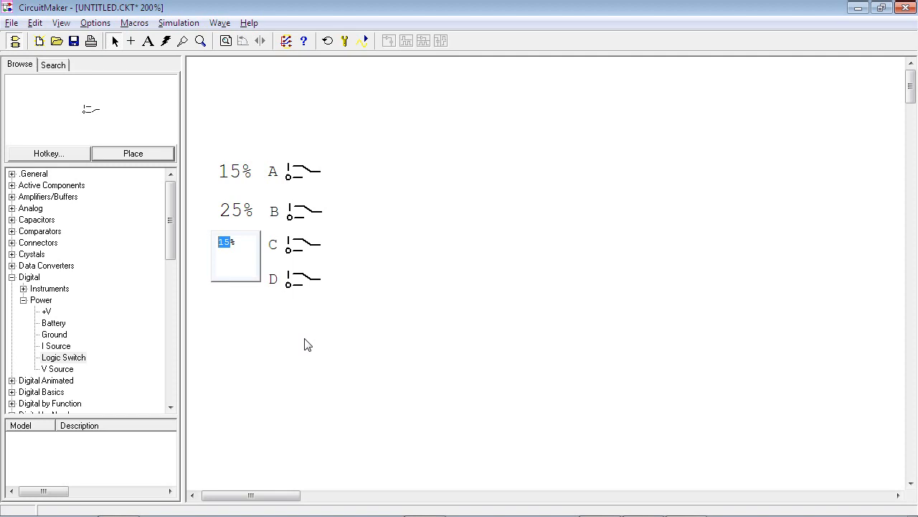
text(20)
click(314, 347)
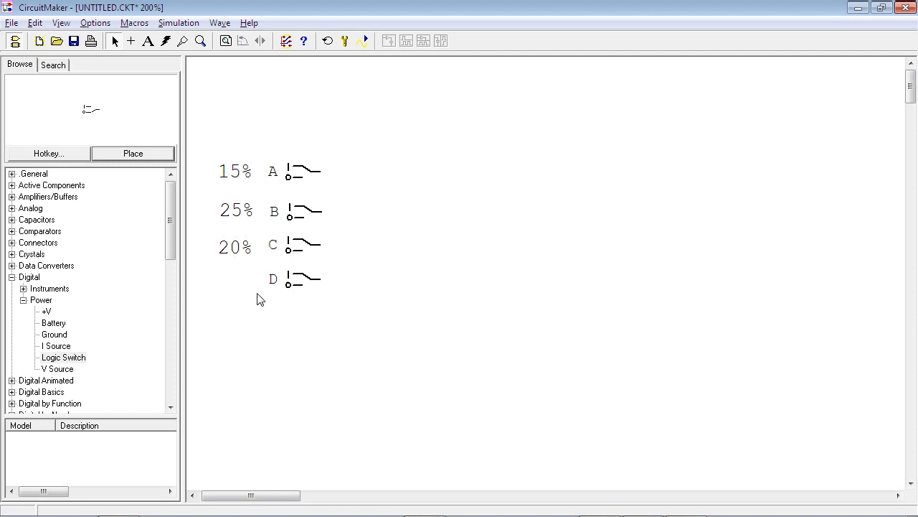
Add a percentage text beside switch D and set it to 40%
click(230, 279)
text(15%)
click(235, 281)
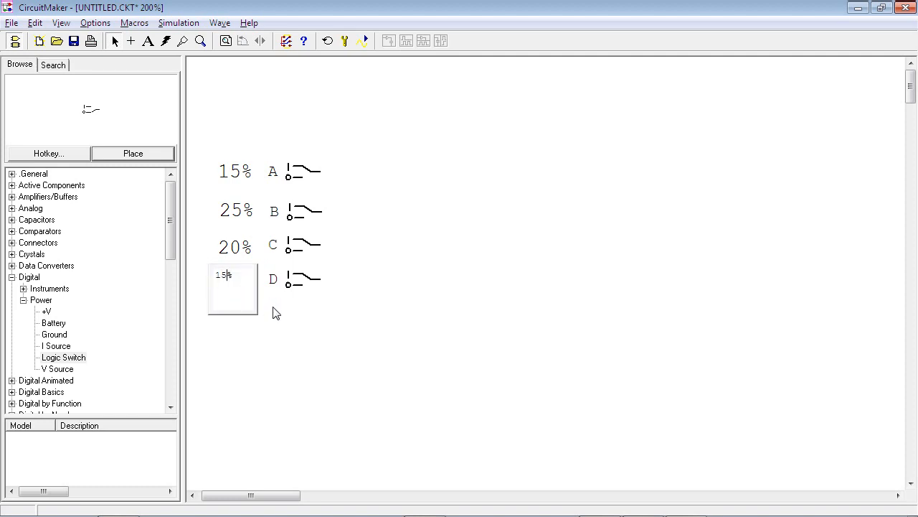
key(shift+Home)
text(40)
click(289, 317)
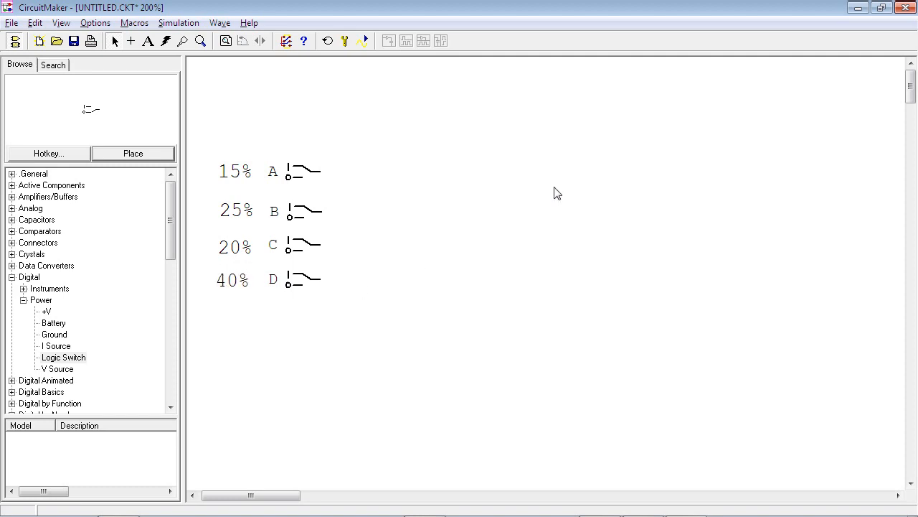
Place a Logic Display from the Digital Animated displays on the far right of the schematic, level with switch A
click(11, 277)
click(12, 288)
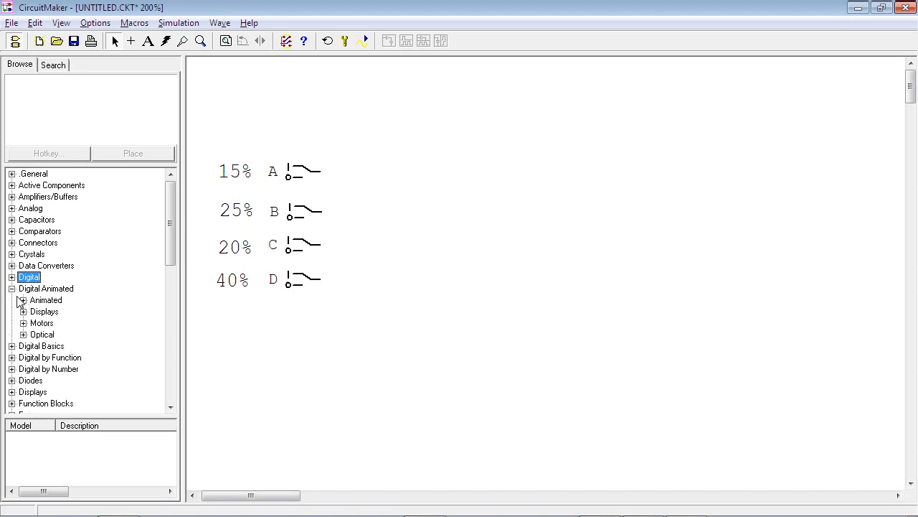
click(23, 311)
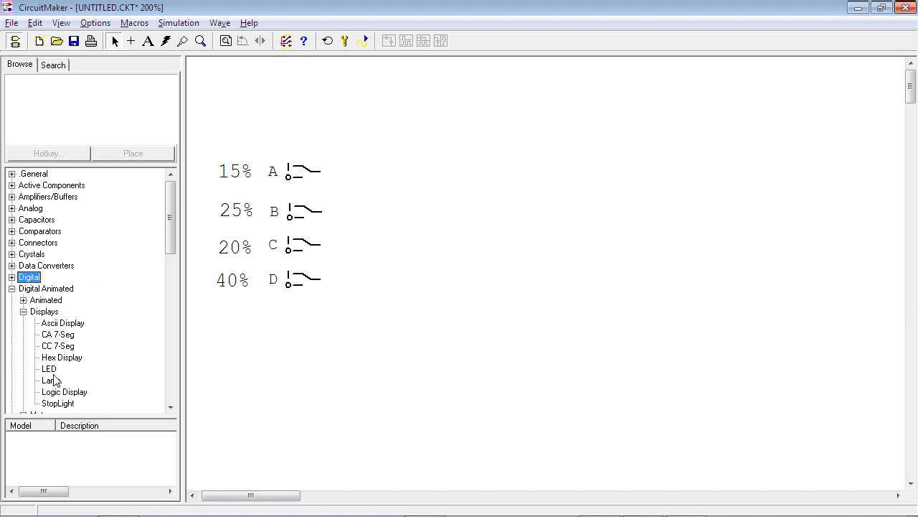
click(62, 393)
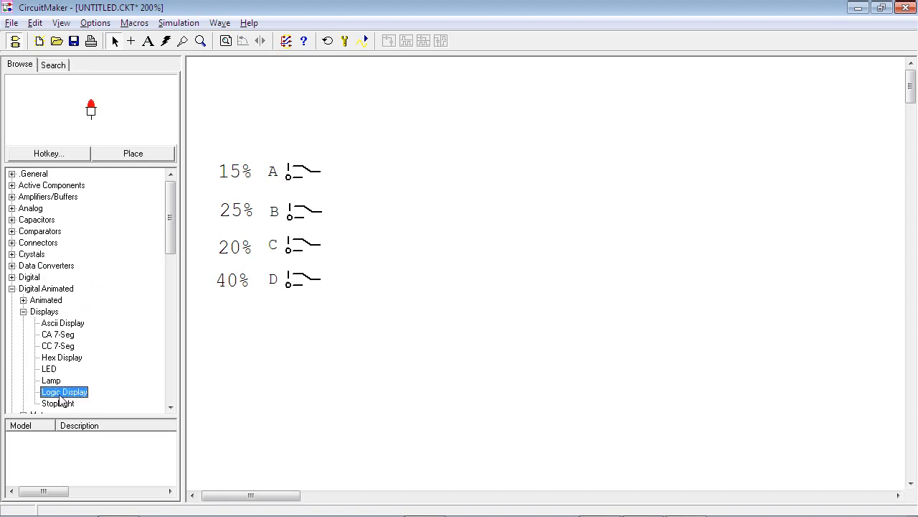
click(117, 158)
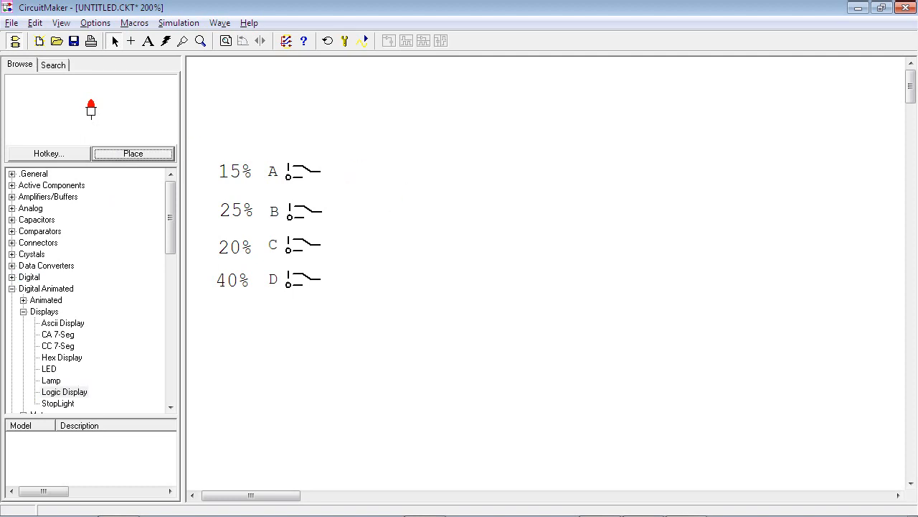
click(711, 178)
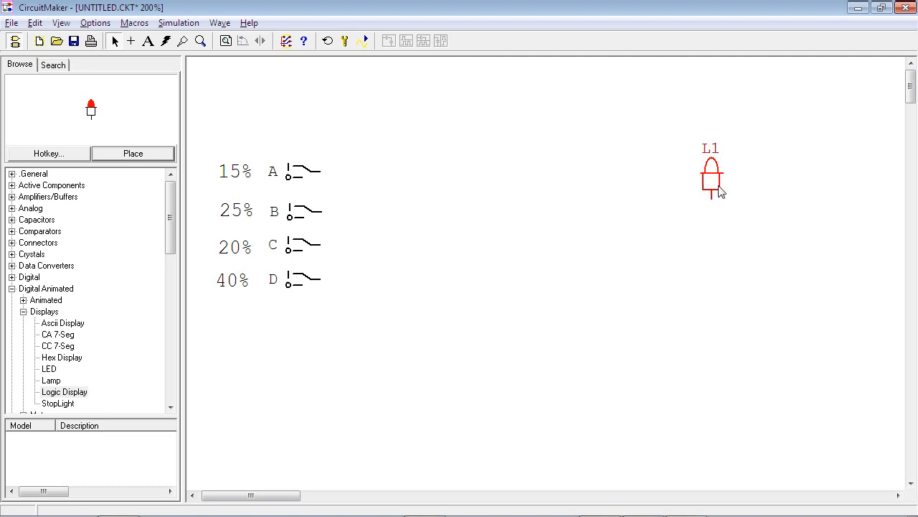
drag(718, 190, 775, 187)
Change the designation of the logic display to S
right_click(773, 170)
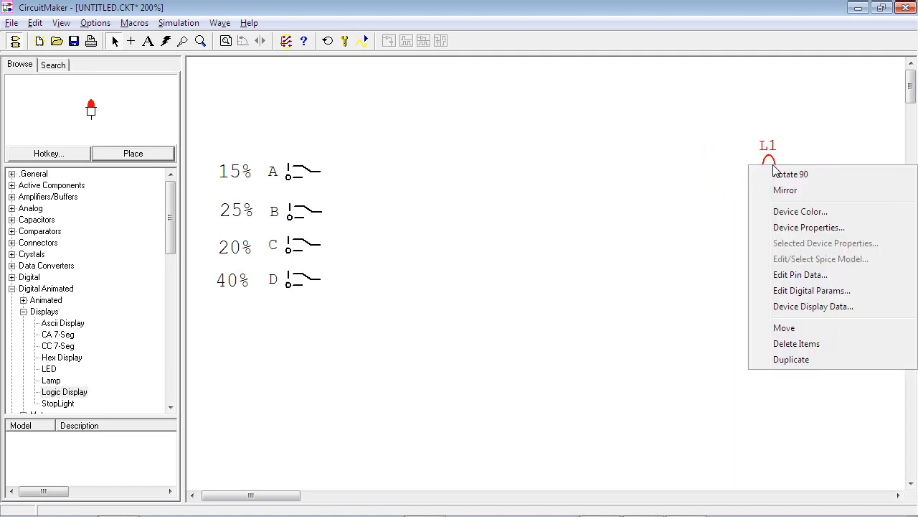
click(781, 228)
double_click(427, 173)
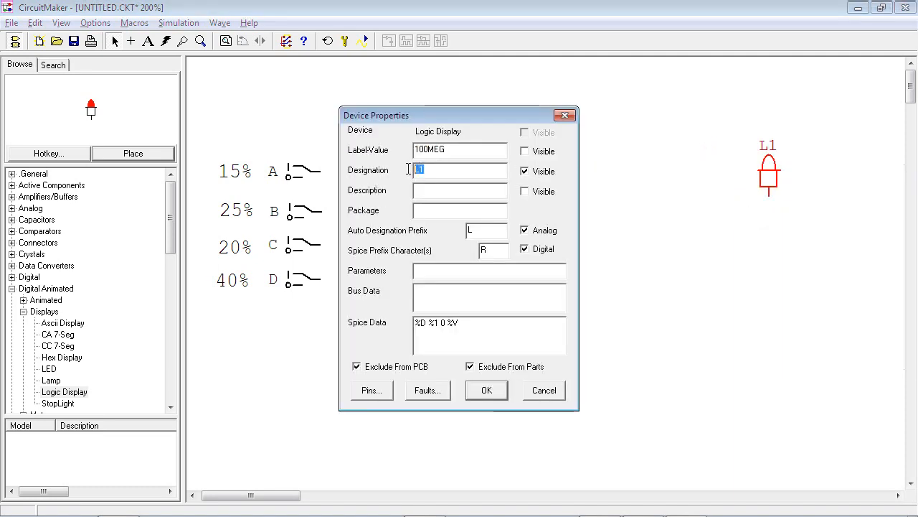
text(S)
click(493, 396)
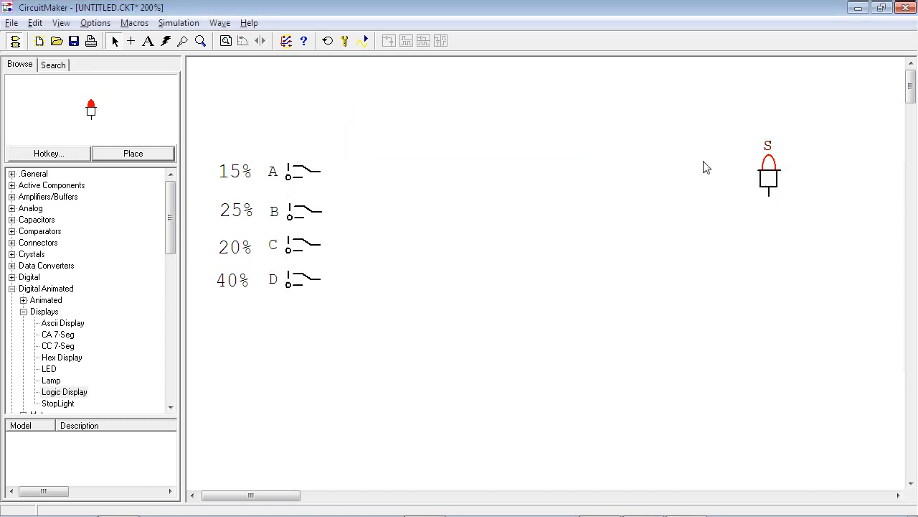
Compare the block diagram and Boolean function on the whiteboard with the inputs and output placed in the schematic
key(alt+Tab)
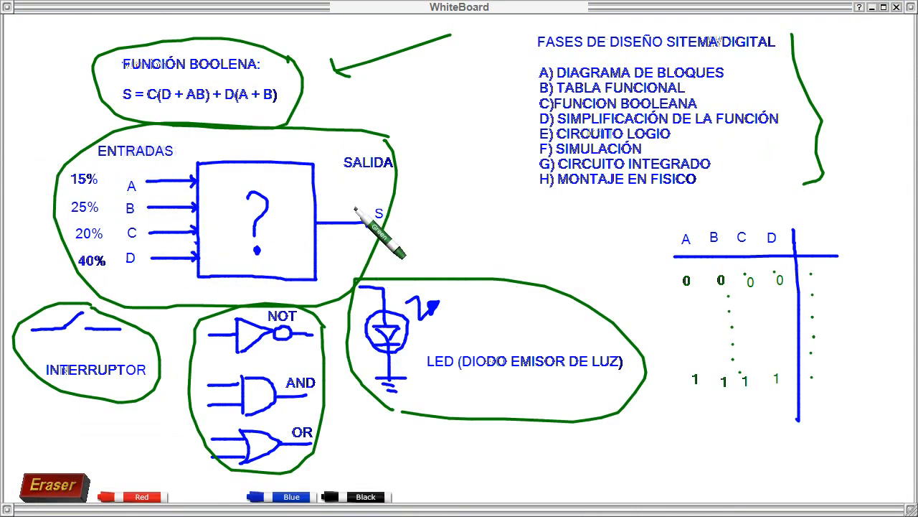
key(alt+Tab)
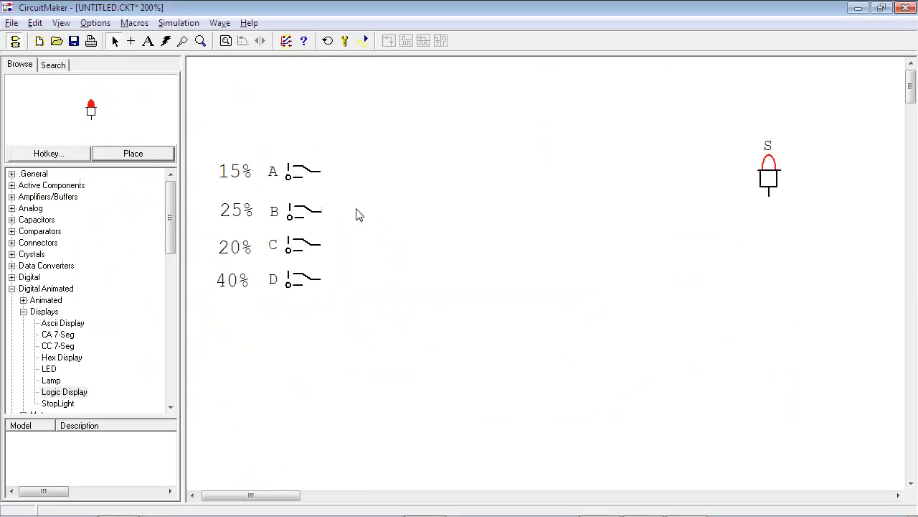
key(alt+Tab)
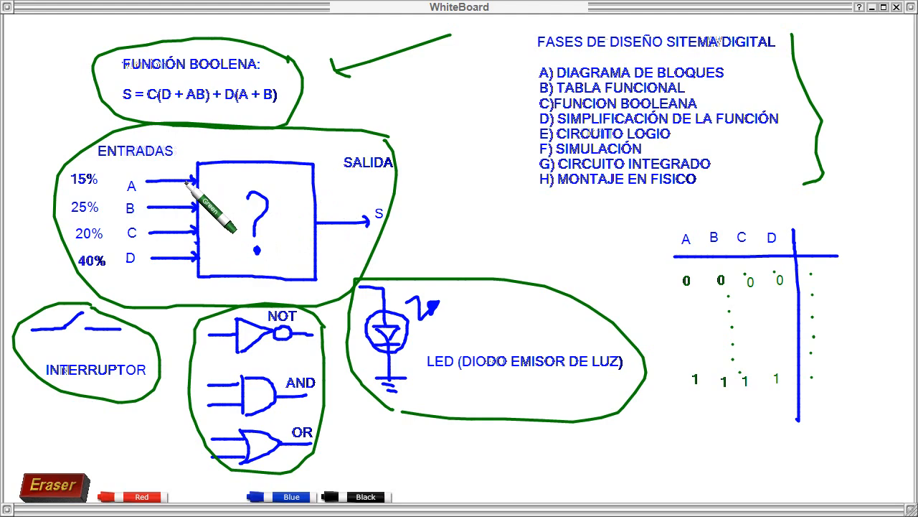
key(alt+Tab)
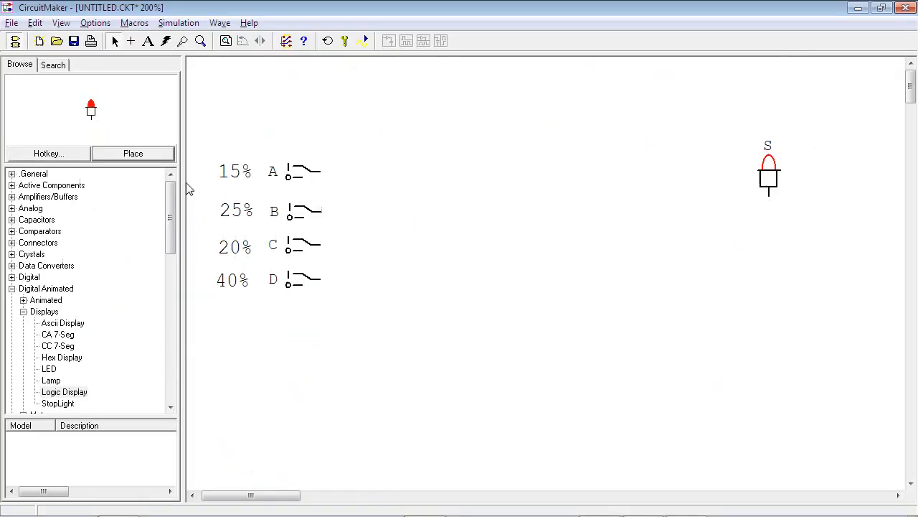
key(alt+Tab)
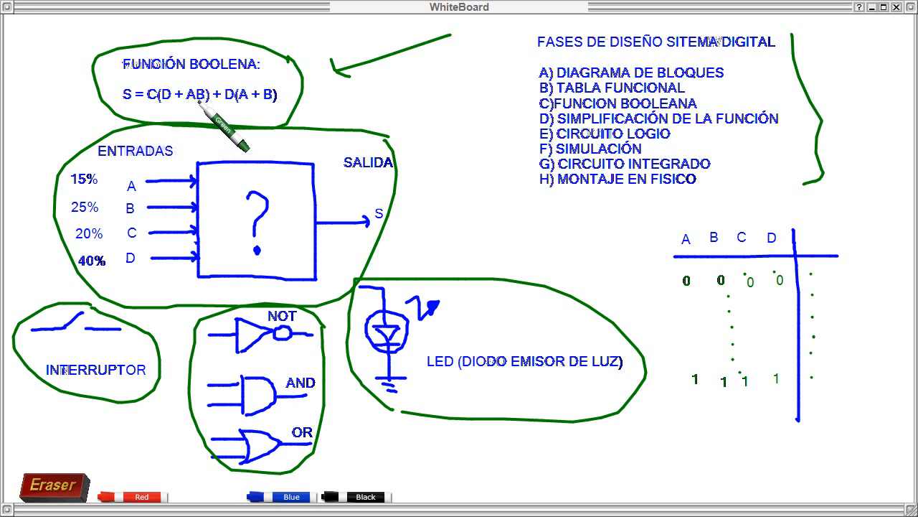
key(alt+Tab)
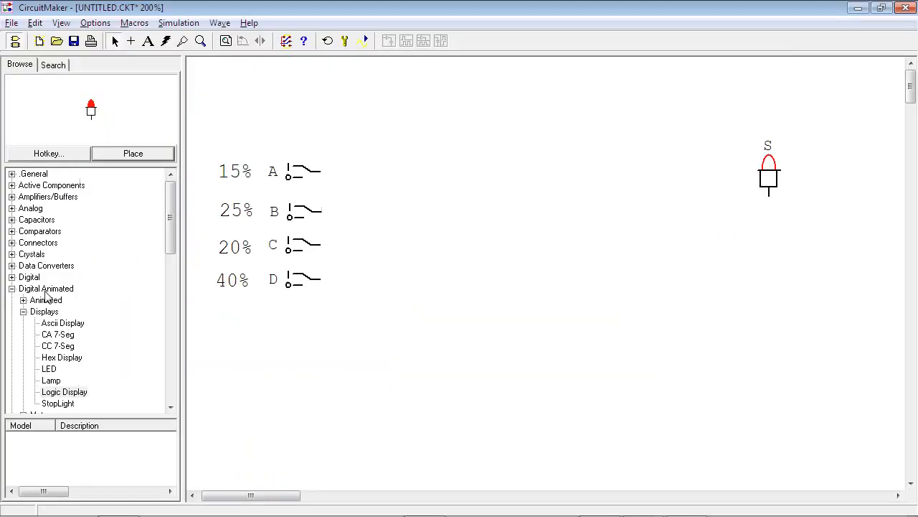
Place a 2-In AND gate from the Digital Basics gates between the switches and the logic display, near switches A and B
click(12, 288)
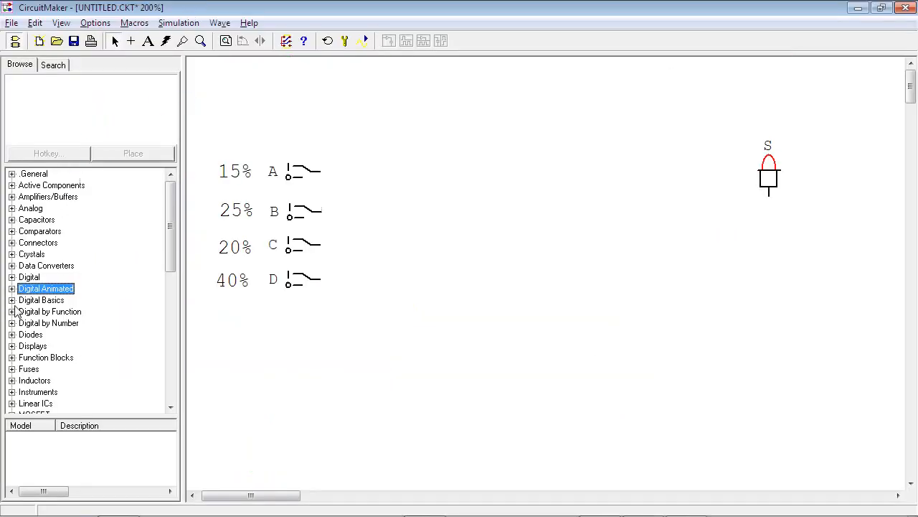
click(11, 300)
click(23, 335)
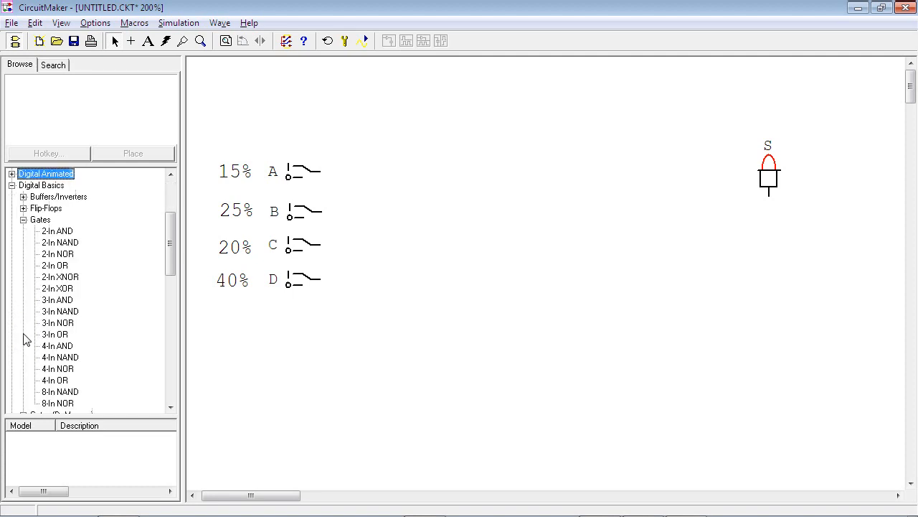
click(62, 232)
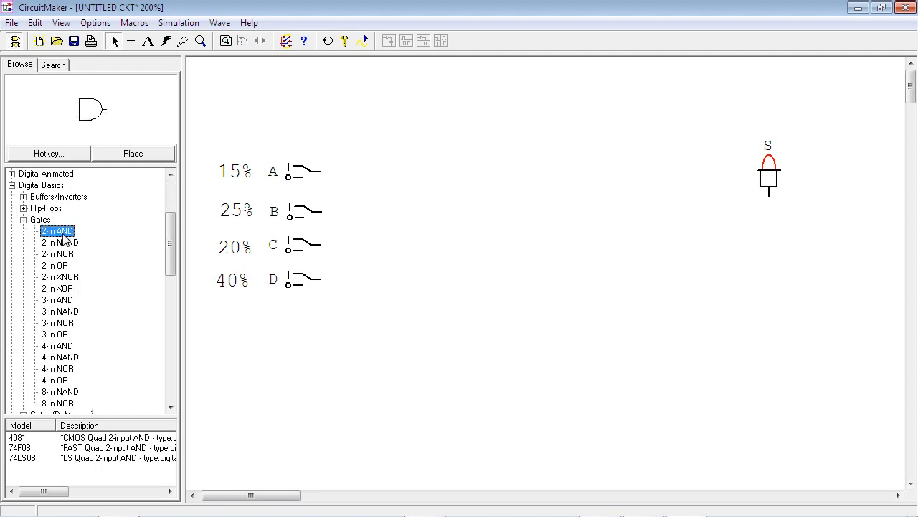
click(128, 152)
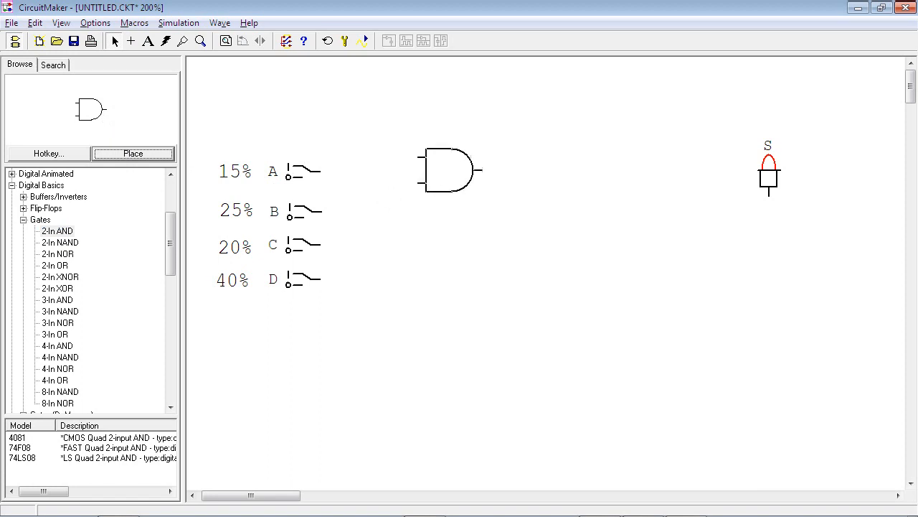
click(469, 185)
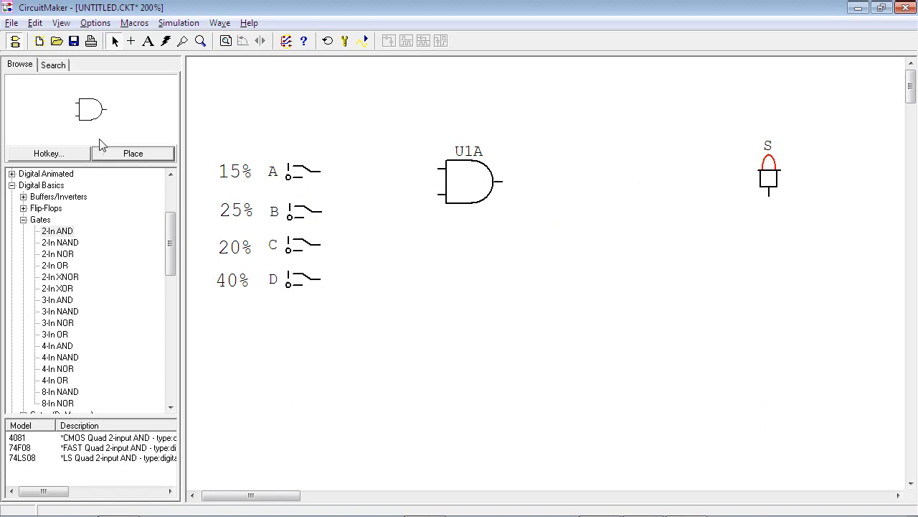
click(132, 43)
click(114, 41)
click(114, 41)
click(131, 41)
click(148, 40)
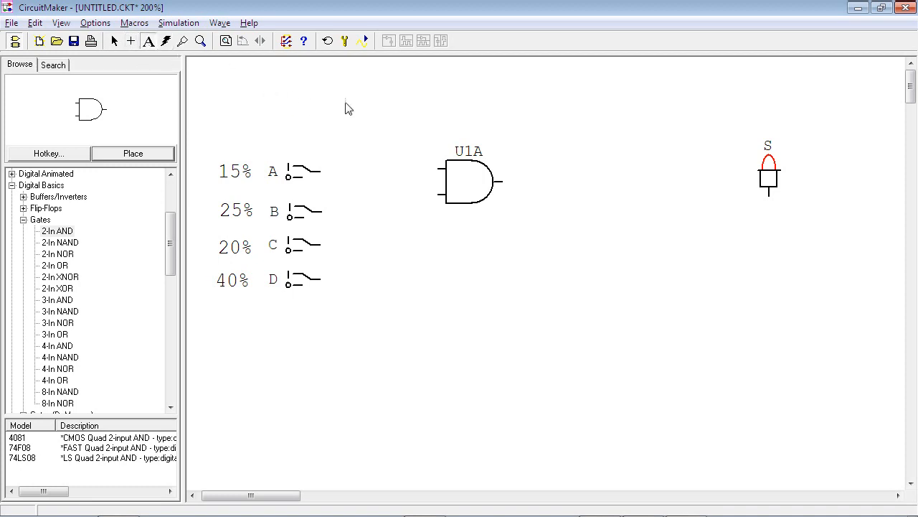
click(166, 42)
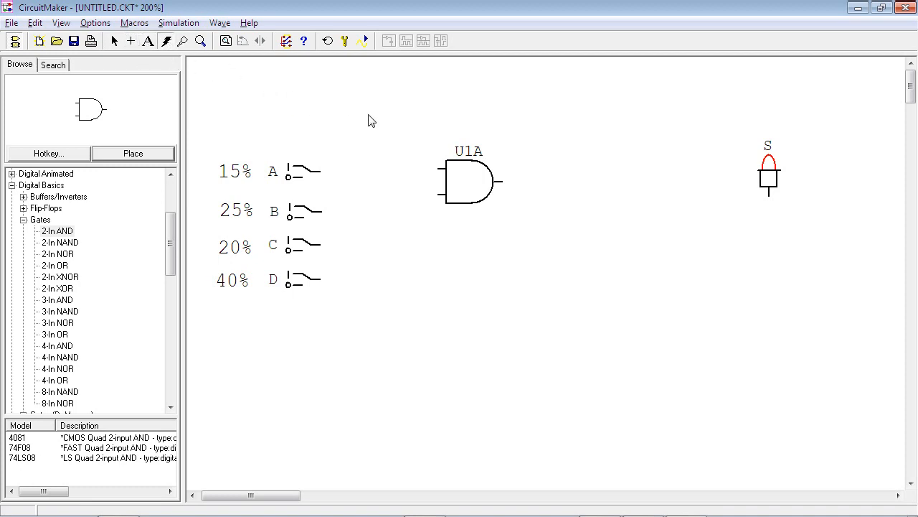
Wire switch A to the upper input and switch B to the lower input of AND gate U1A
click(132, 41)
drag(325, 171, 417, 171)
drag(322, 213, 441, 194)
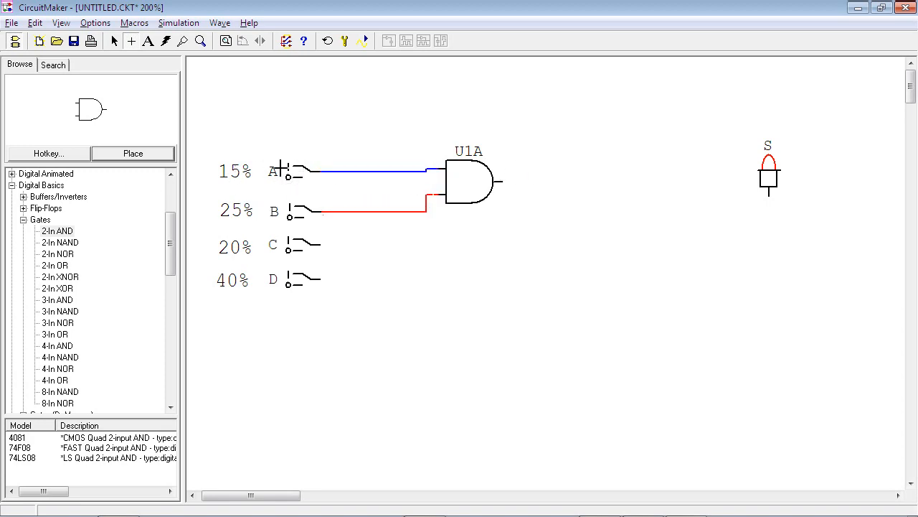
Place a 2-In OR gate connected to the output of U1A, and wire switch D to its lower input
key(alt+Tab)
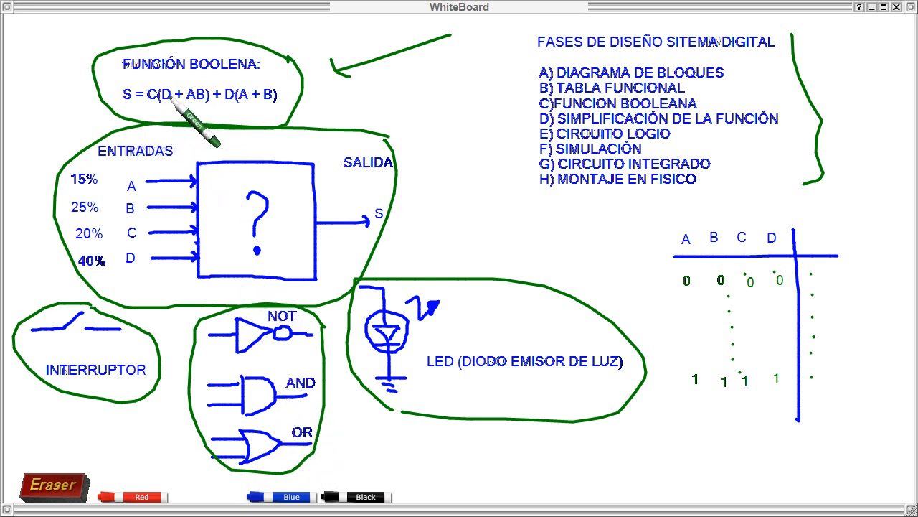
key(alt+Tab)
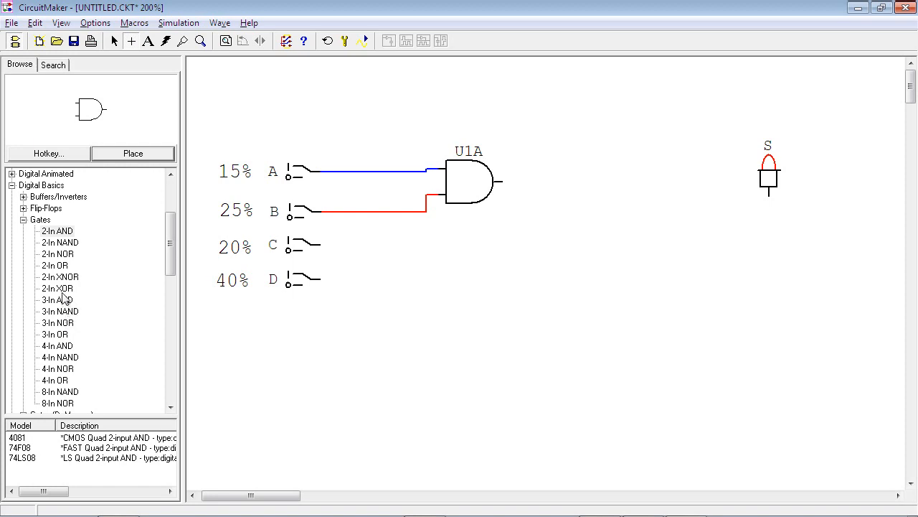
click(57, 265)
click(141, 157)
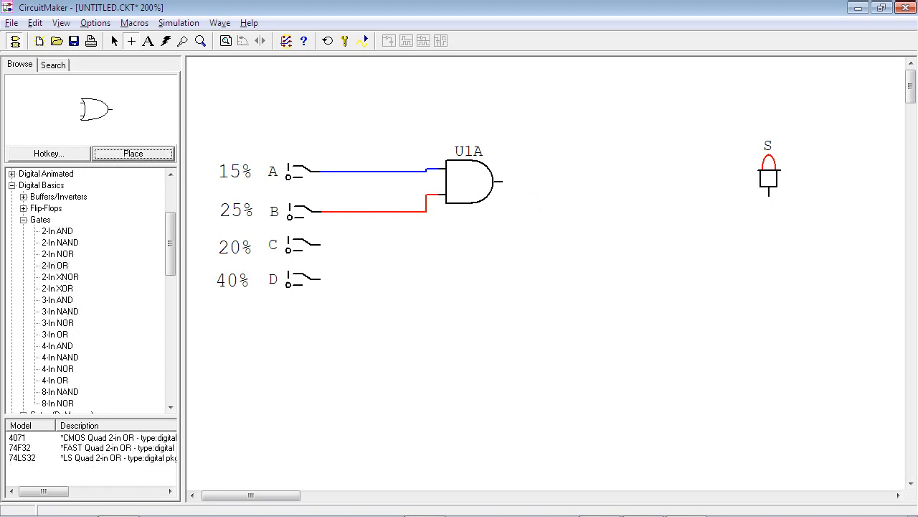
click(534, 194)
click(114, 41)
drag(541, 206, 588, 200)
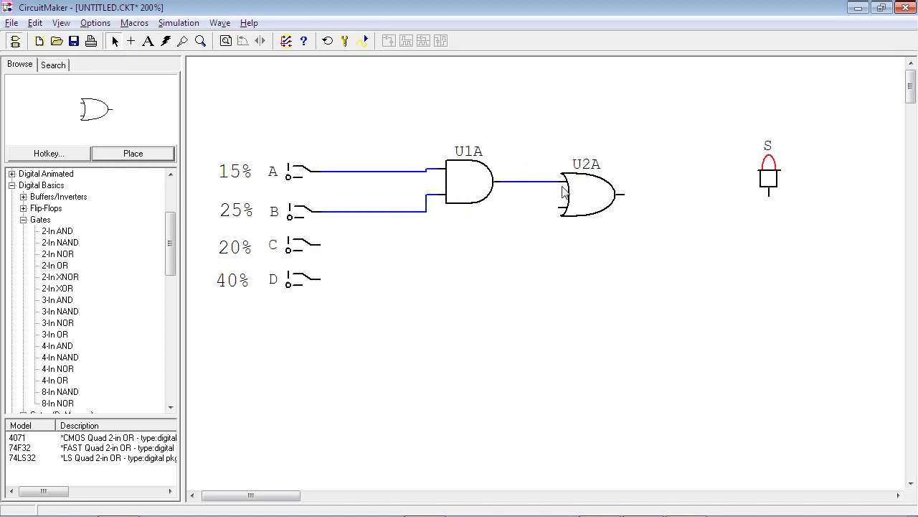
drag(563, 192, 544, 194)
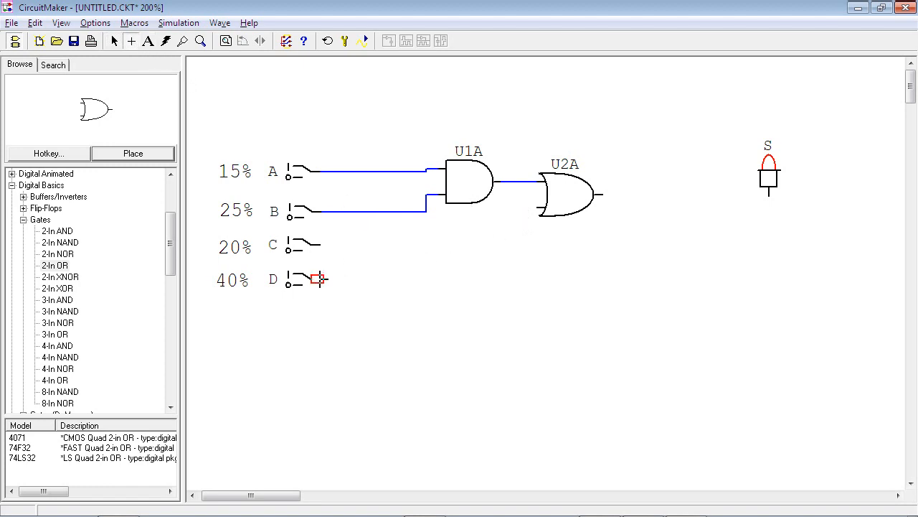
mouse_move(318, 279)
mouse_down()
mouse_move(550, 223)
mouse_move(531, 208)
mouse_up()
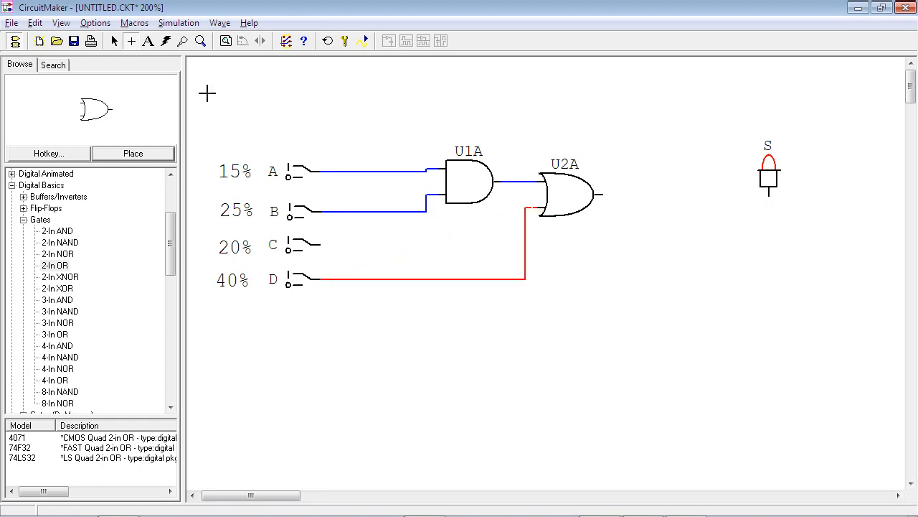
Duplicate AND gate U1A and place the copy after OR gate U2A, with its upper input joined to U2A's output
key(alt+Tab)
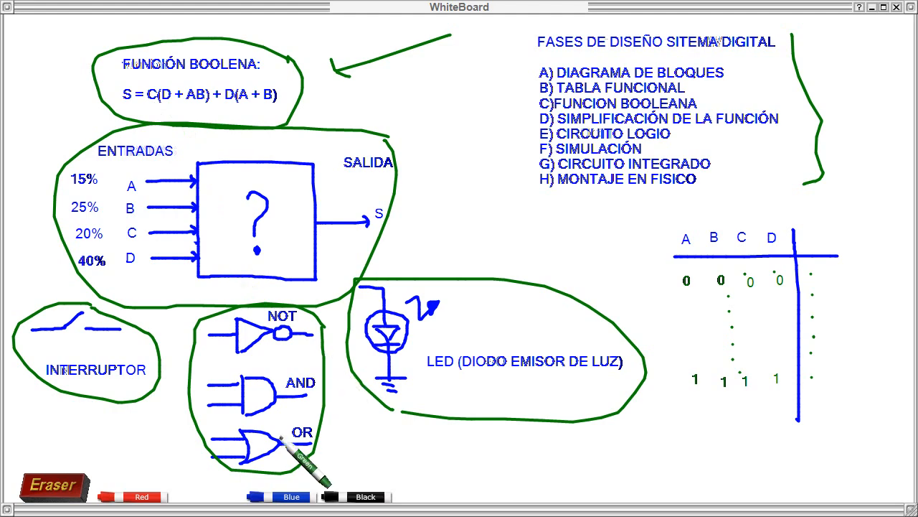
key(alt+Tab)
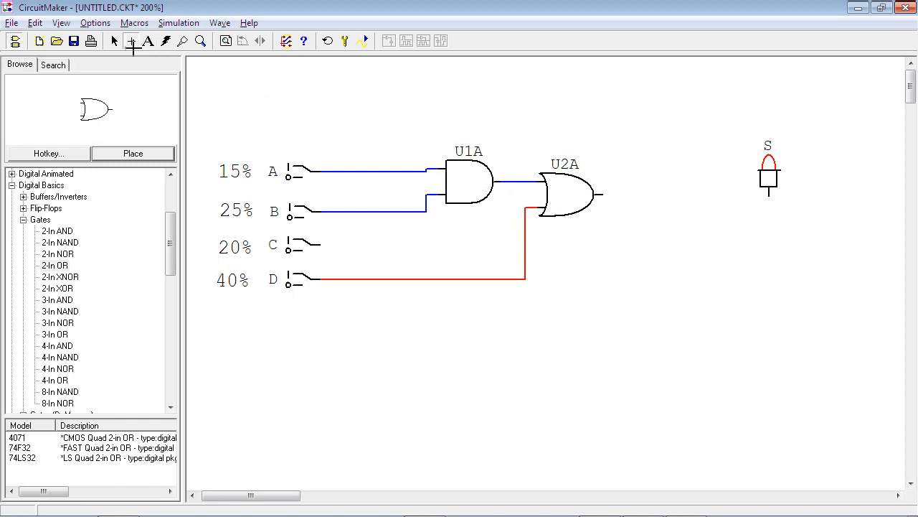
click(114, 41)
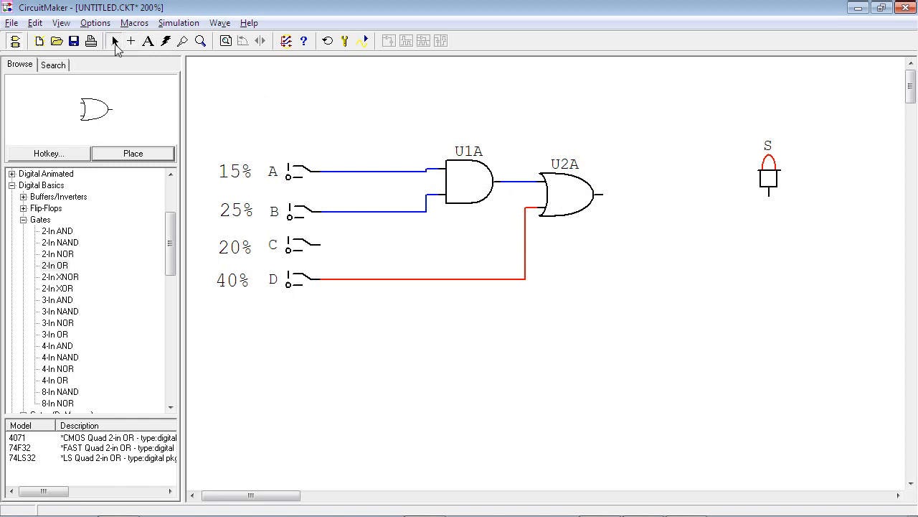
click(472, 197)
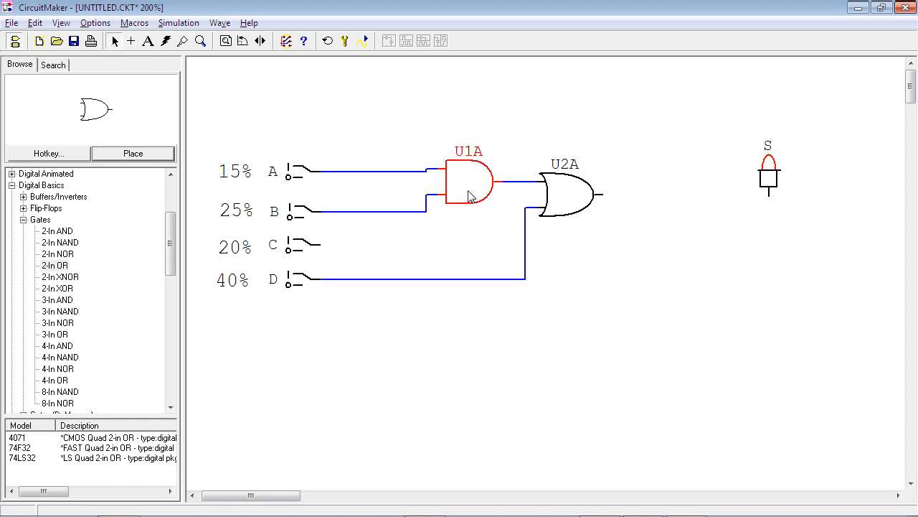
key(ctrl+v)
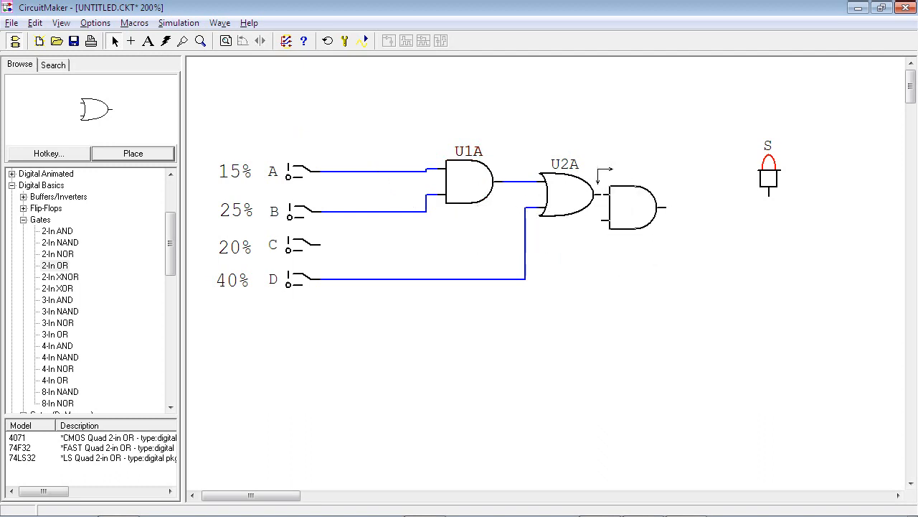
click(598, 168)
drag(627, 201, 650, 202)
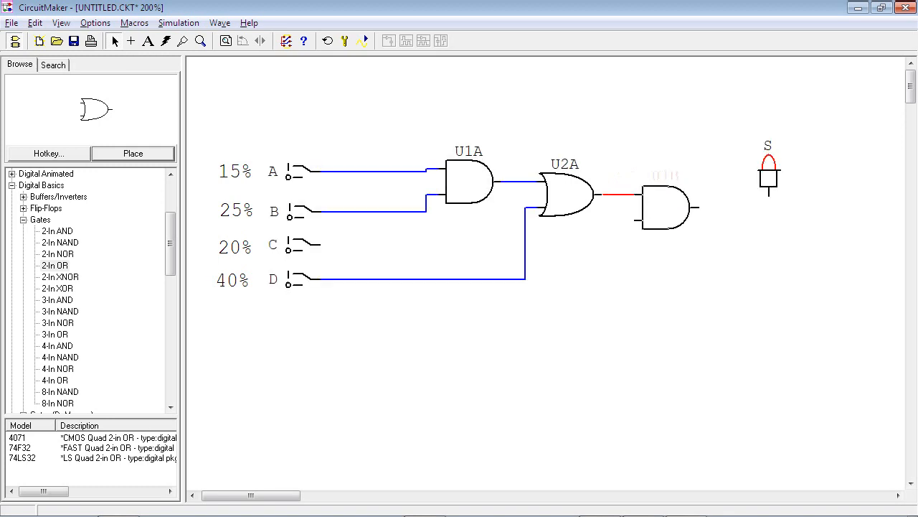
Check the Boolean function on the whiteboard and wire switch C to the lower input of AND gate U1B
key(alt+Tab)
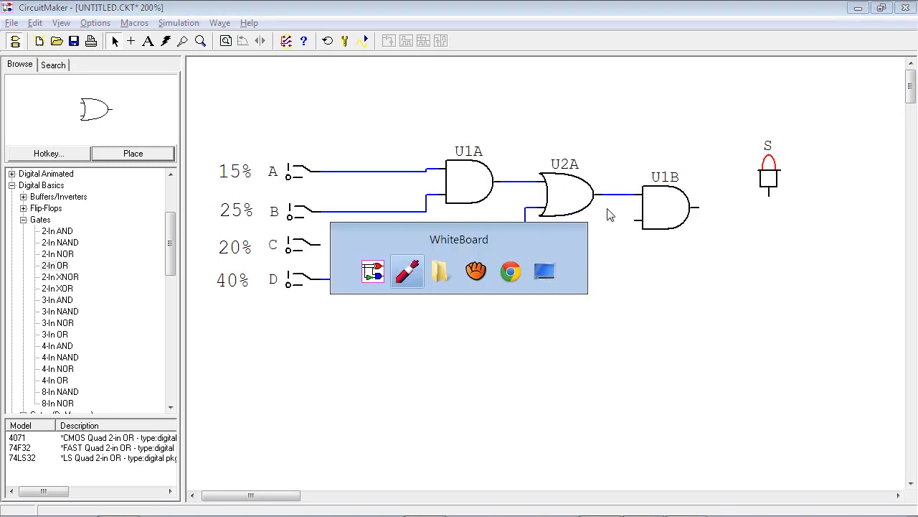
key(alt+Tab)
key(alt+Tab)
key(alt+Tab)
key(alt+Tab)
key(alt+Tab)
key(alt+Tab)
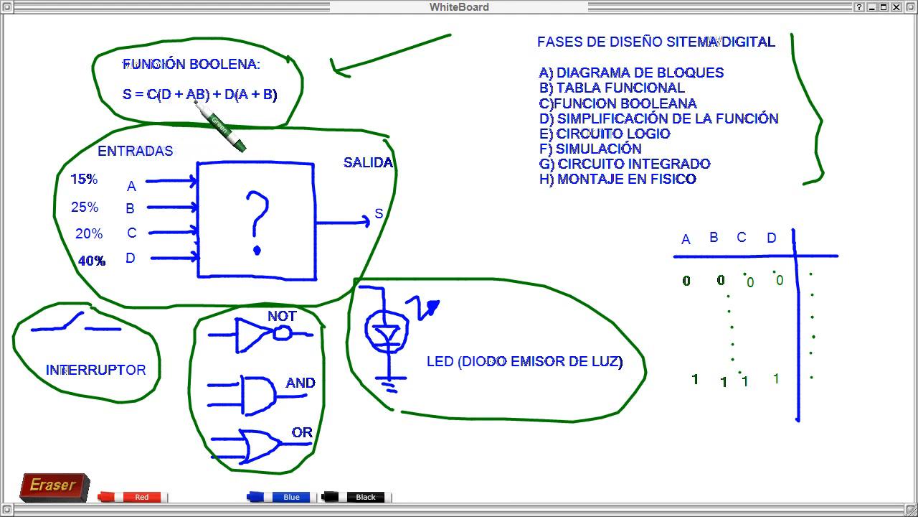
key(alt+Tab)
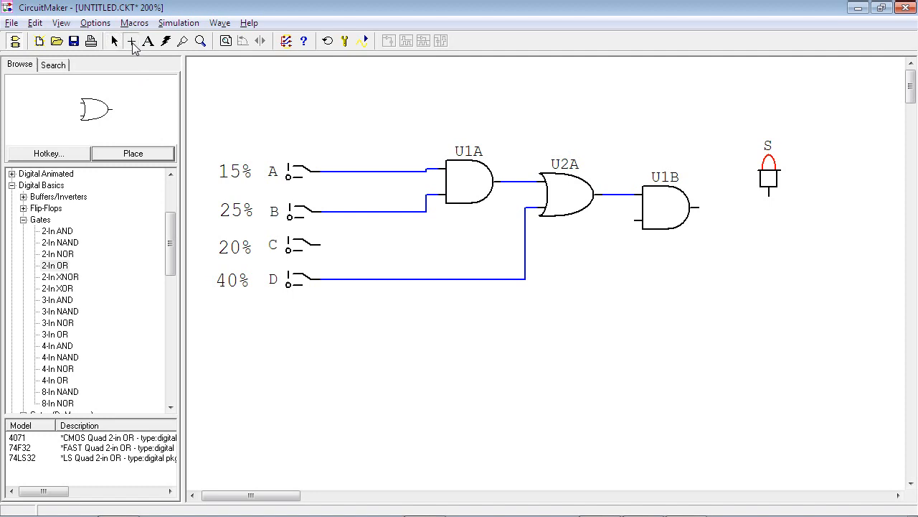
drag(318, 245, 631, 221)
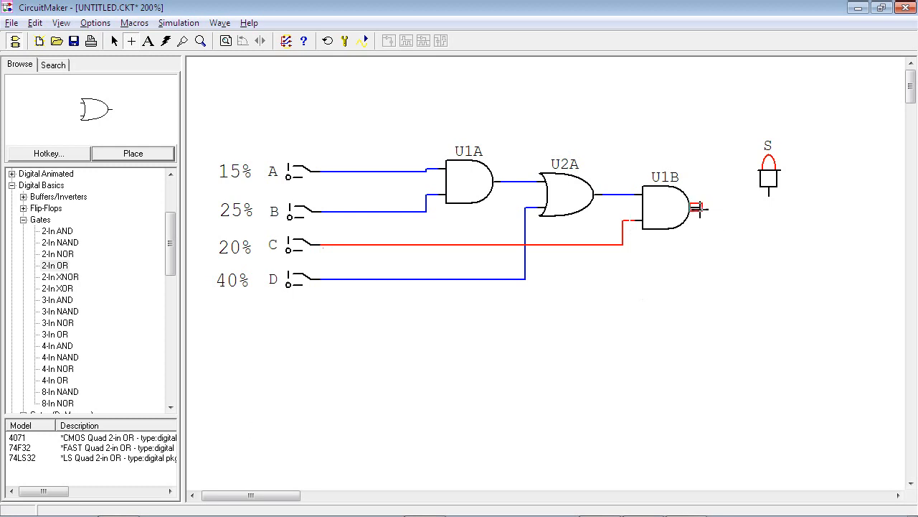
Check the D(A + B) term on the whiteboard and duplicate OR gate U2A into the empty area below switch D's wire
click(302, 495)
drag(322, 493, 232, 495)
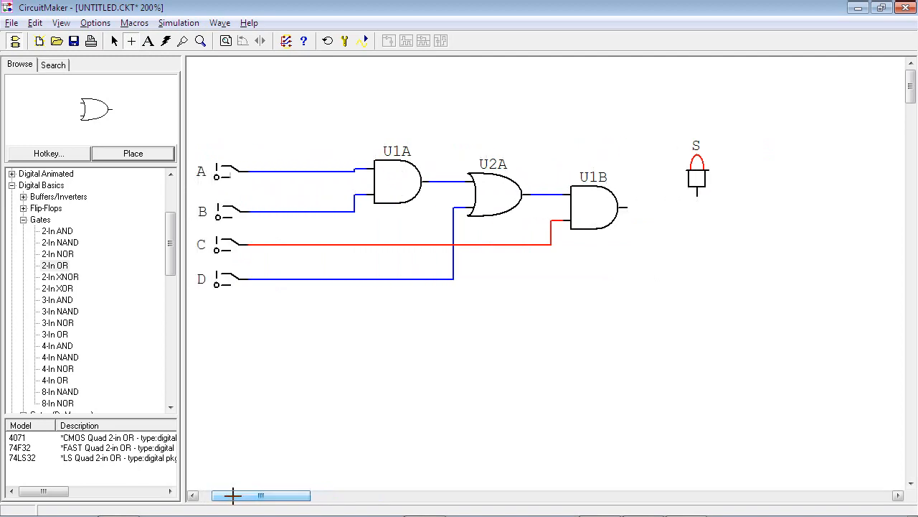
key(alt+Tab)
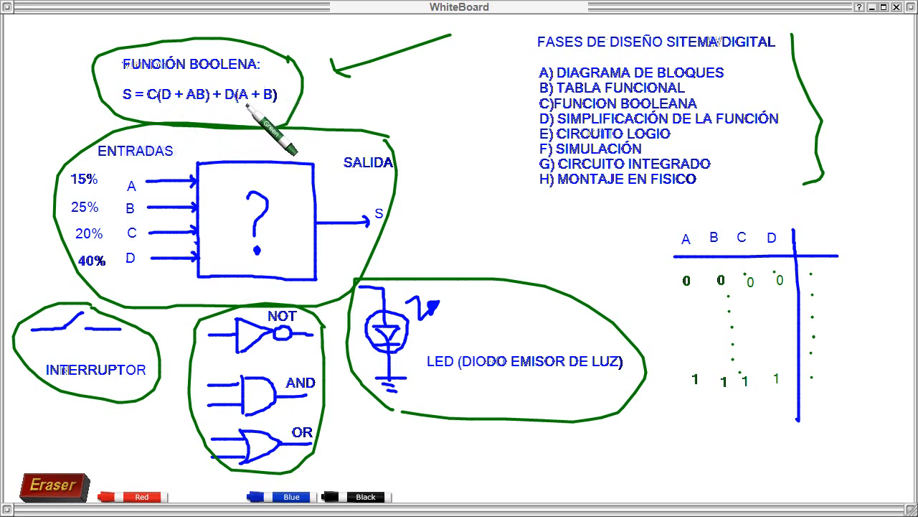
key(alt+Tab)
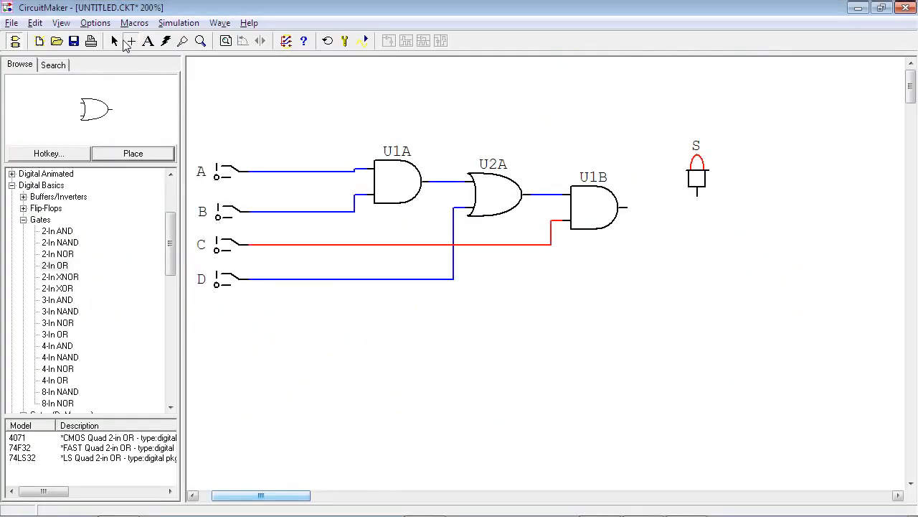
click(114, 41)
click(501, 199)
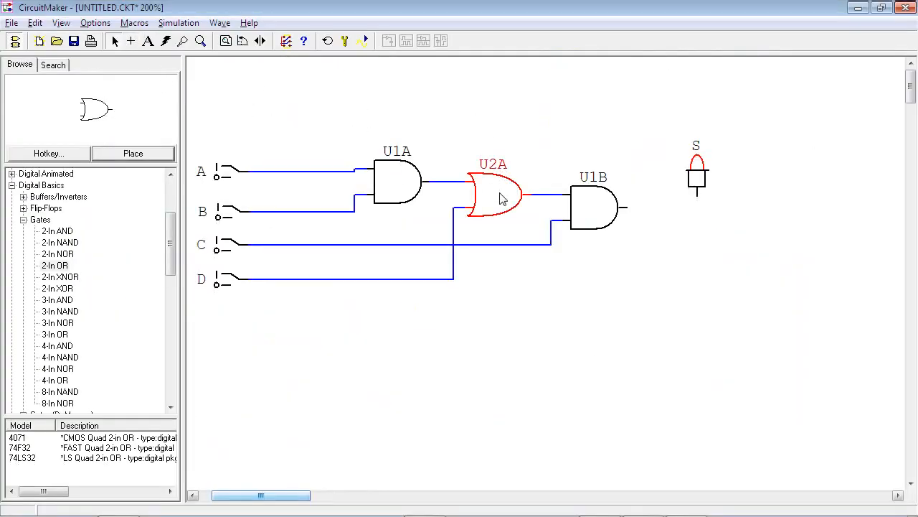
click(504, 228)
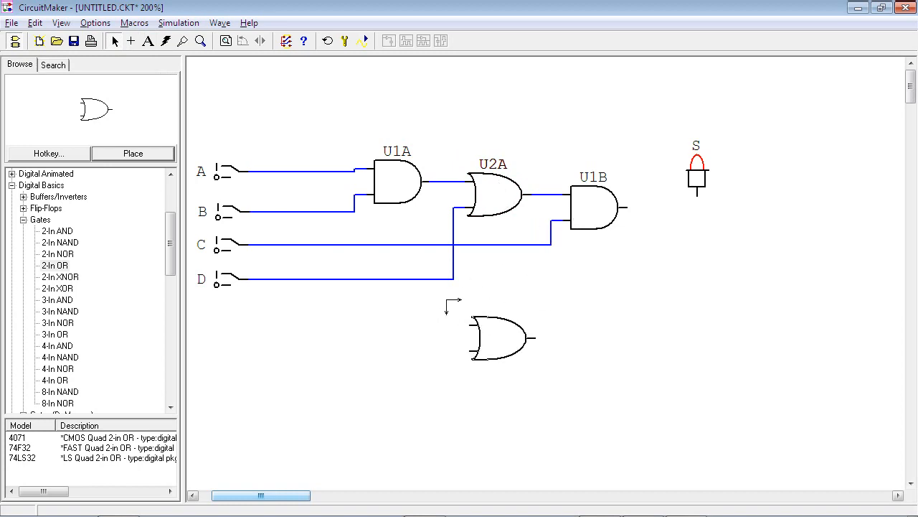
Branch the wires of switches A and B to the upper and lower inputs of OR gate U2B
key(alt+Tab)
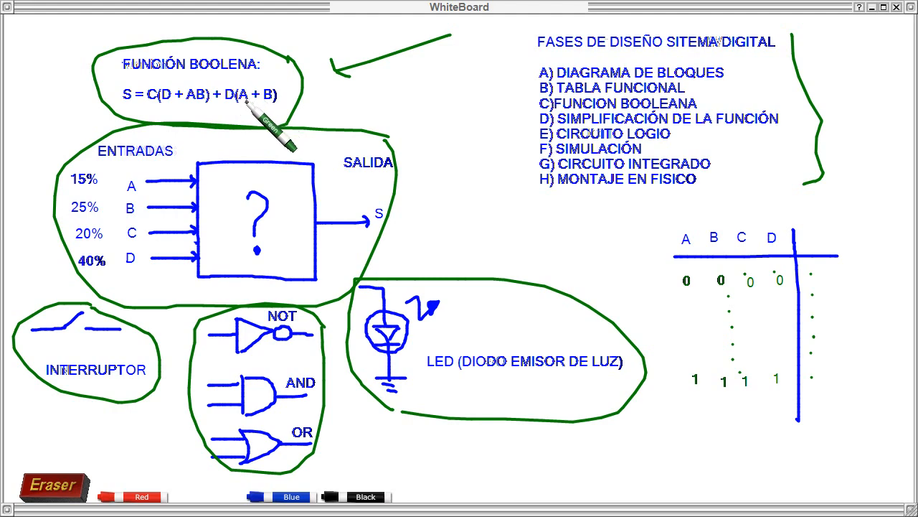
key(alt+Tab)
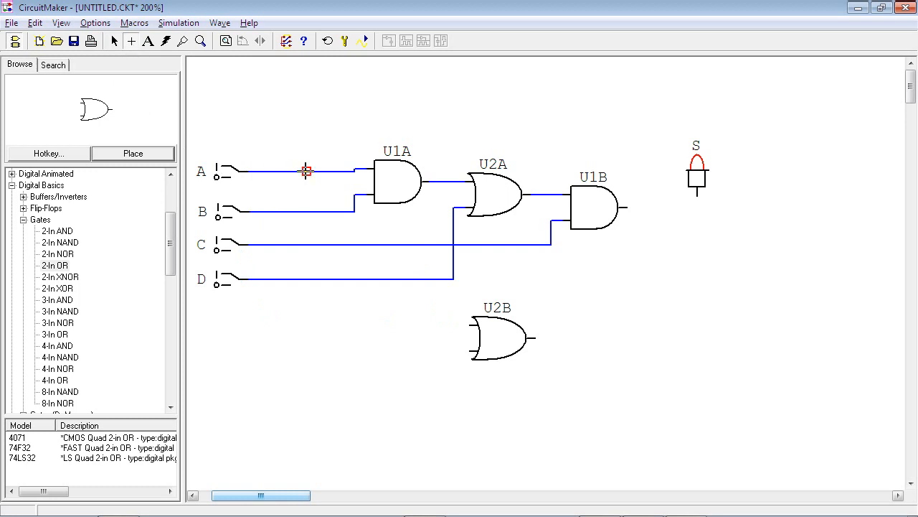
drag(307, 171, 471, 324)
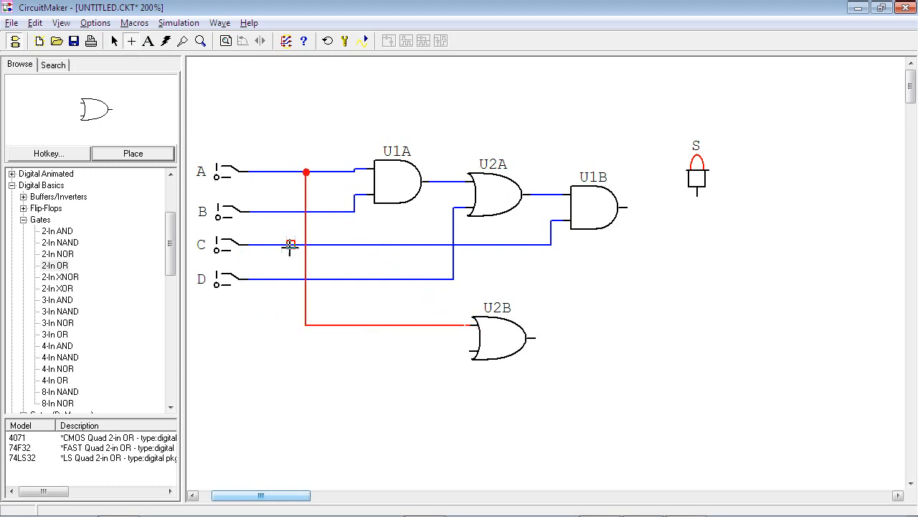
drag(292, 211, 471, 350)
Add a copy of AND gate U1A joined to the output of U2B, and branch switch D's wire to its lower input
key(alt+Tab)
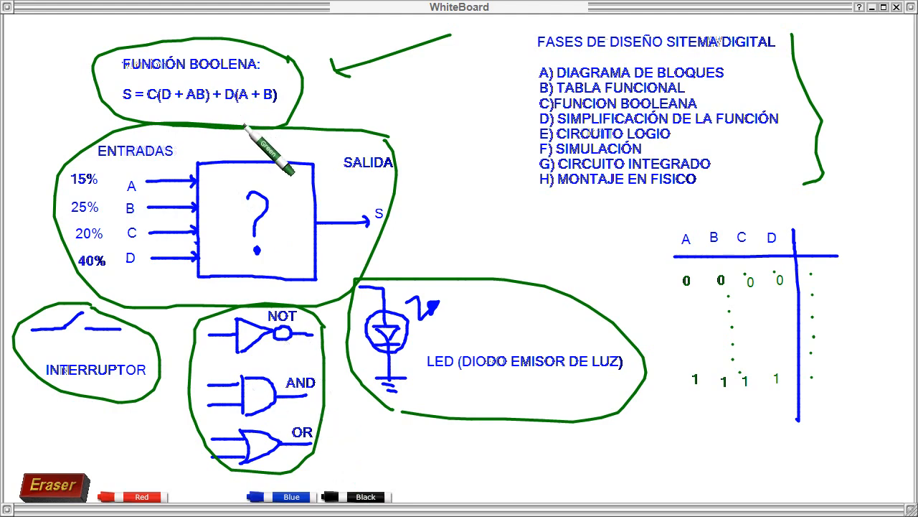
key(alt+Tab)
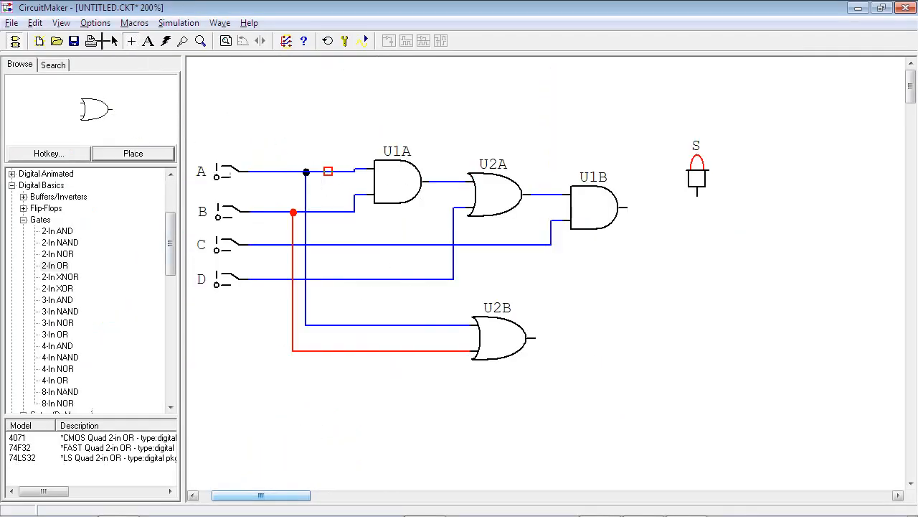
click(115, 41)
click(384, 191)
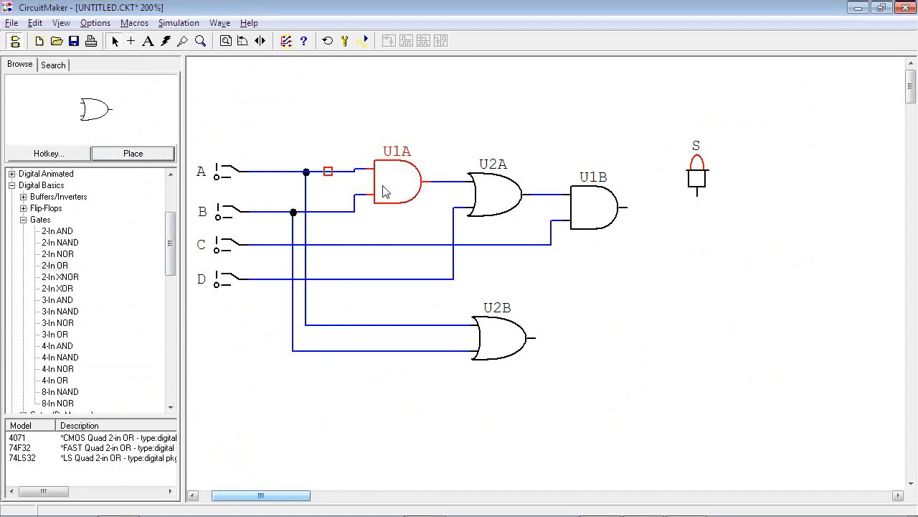
key(ctrl+d)
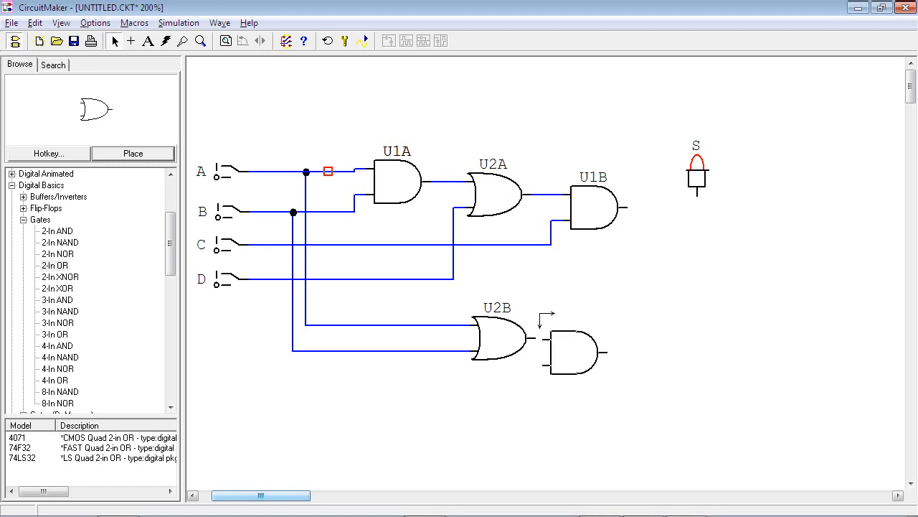
click(542, 315)
drag(561, 343, 582, 346)
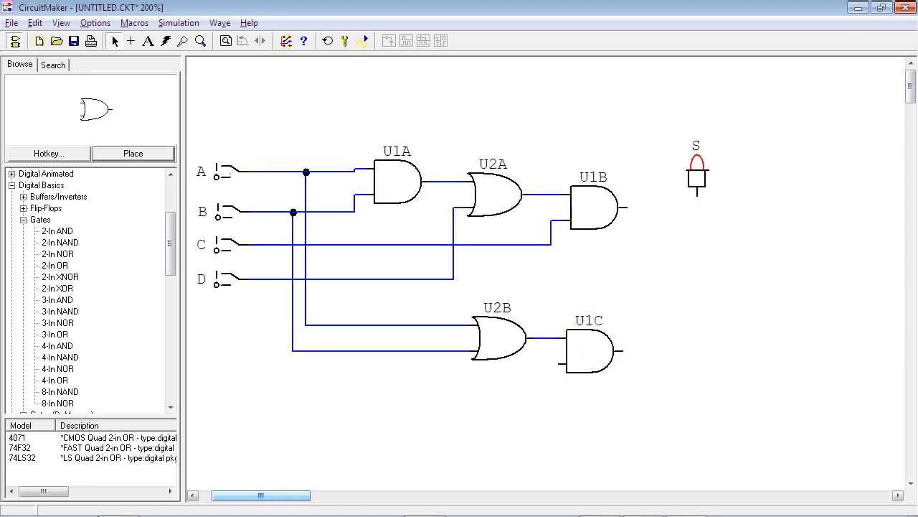
click(130, 40)
drag(387, 281, 560, 363)
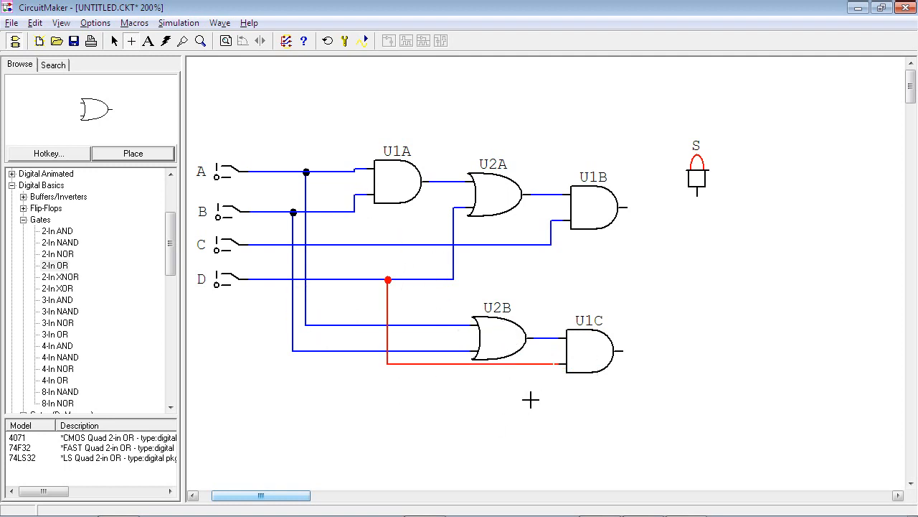
Shift gates U1A, U2A and U1B slightly downward, keeping the connections between them straight
click(115, 41)
drag(417, 194, 417, 203)
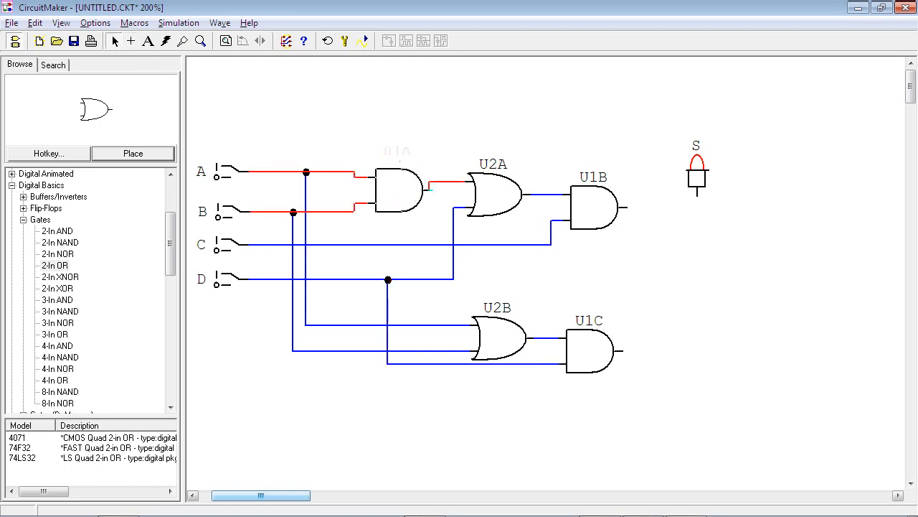
drag(500, 203, 507, 212)
drag(594, 215, 594, 223)
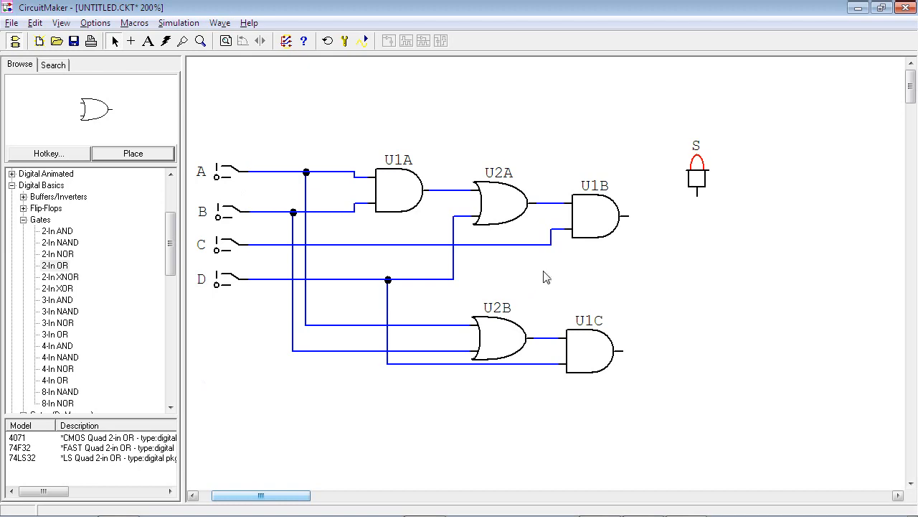
Compare the Boolean function on the whiteboard with the gates wired for its two terms
key(alt+Tab)
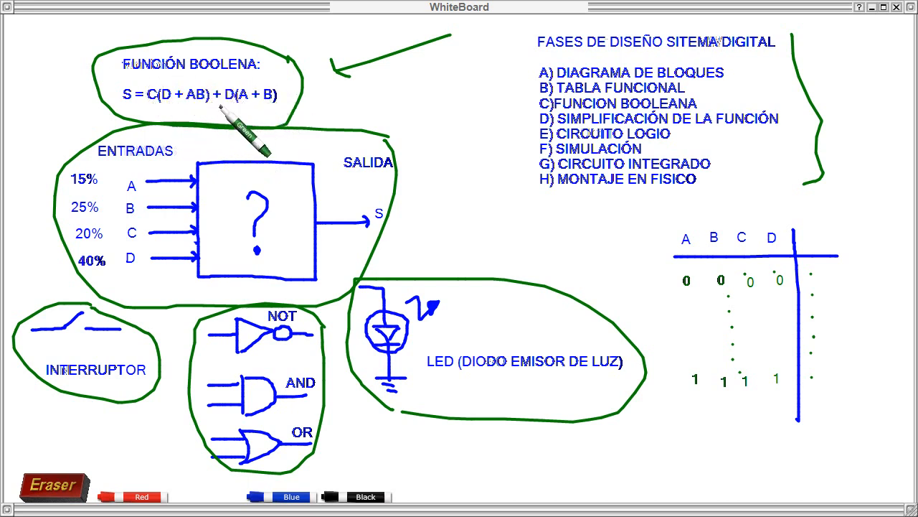
key(alt+Tab)
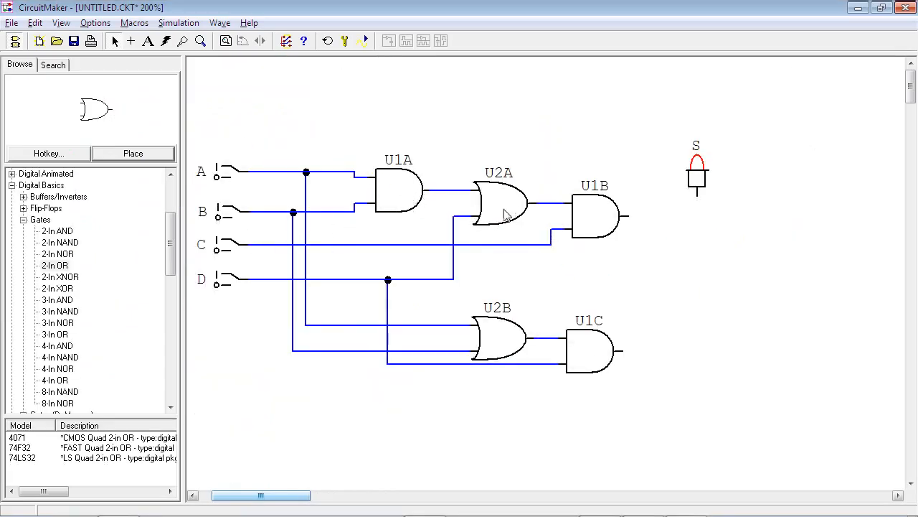
Add a copy of OR gate U2A and wire the outputs of U1B and U1C to its upper and lower inputs
click(505, 216)
key(ctrl+d)
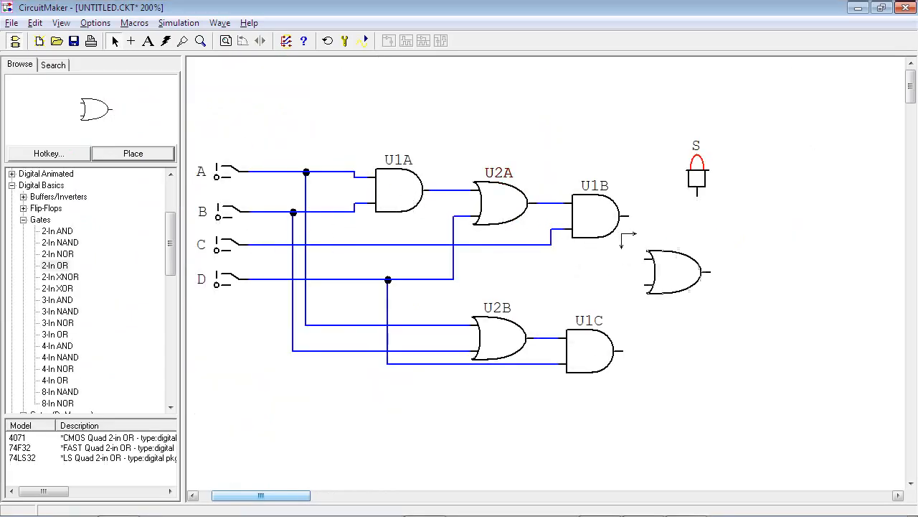
click(629, 242)
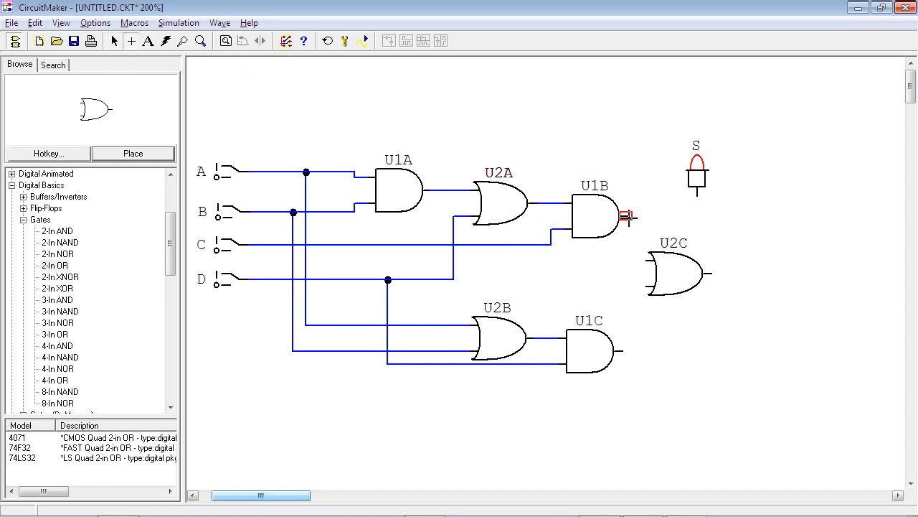
drag(628, 215, 648, 256)
drag(622, 351, 649, 287)
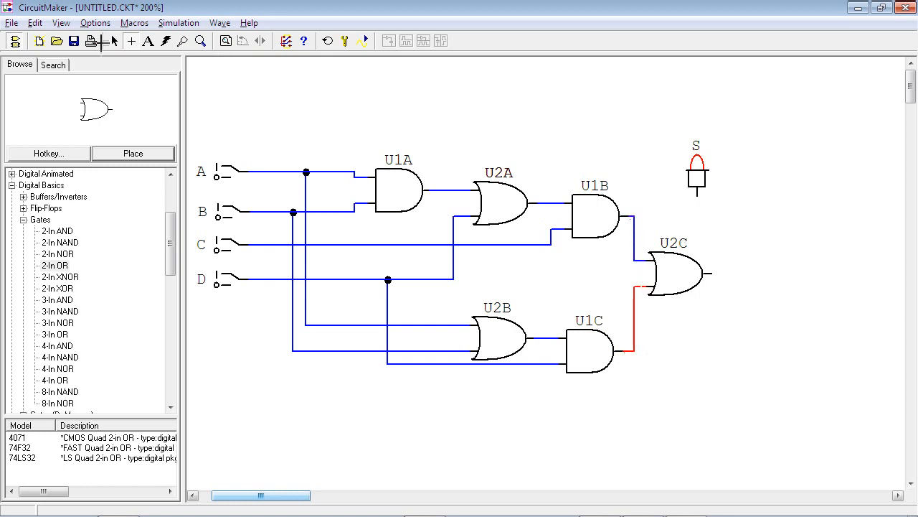
Move display S beyond OR gate U2C, connect it to the gate's output, and check the function in WhiteBoard
drag(705, 185, 809, 260)
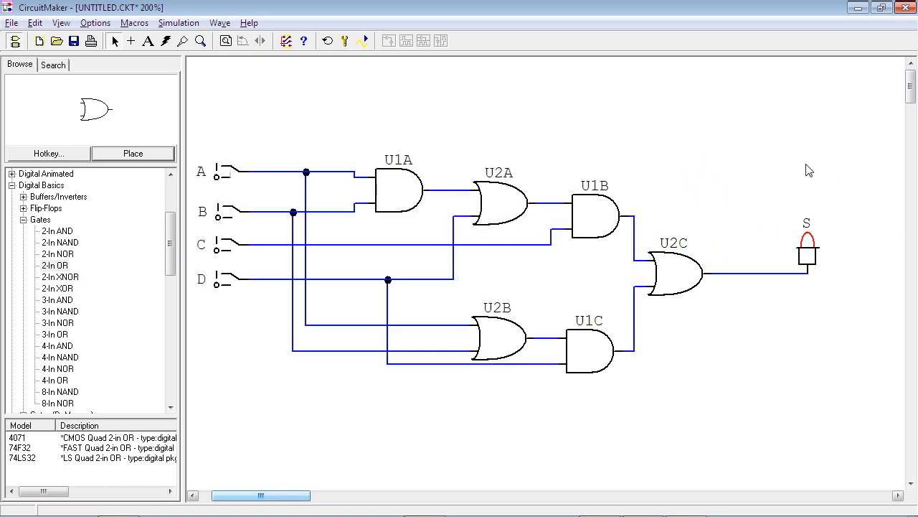
key(alt+Tab)
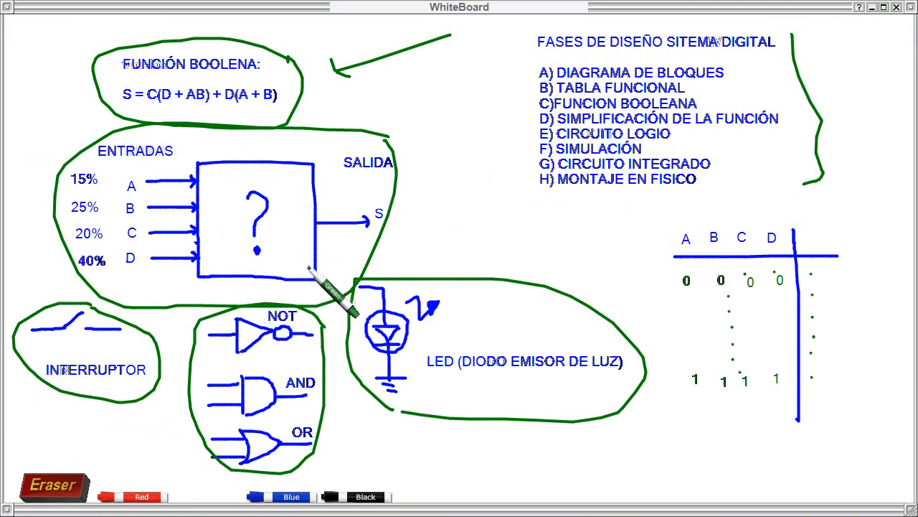
key(alt+Tab)
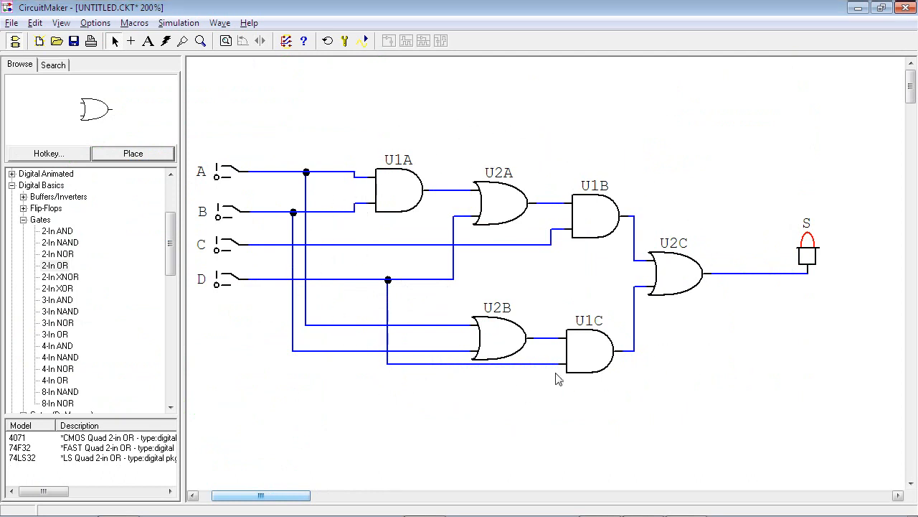
Add the text labels ENTRADAS above the switches, SALIDA above display S and COMPUERTAS LOGICAS above the gates
click(148, 41)
click(202, 105)
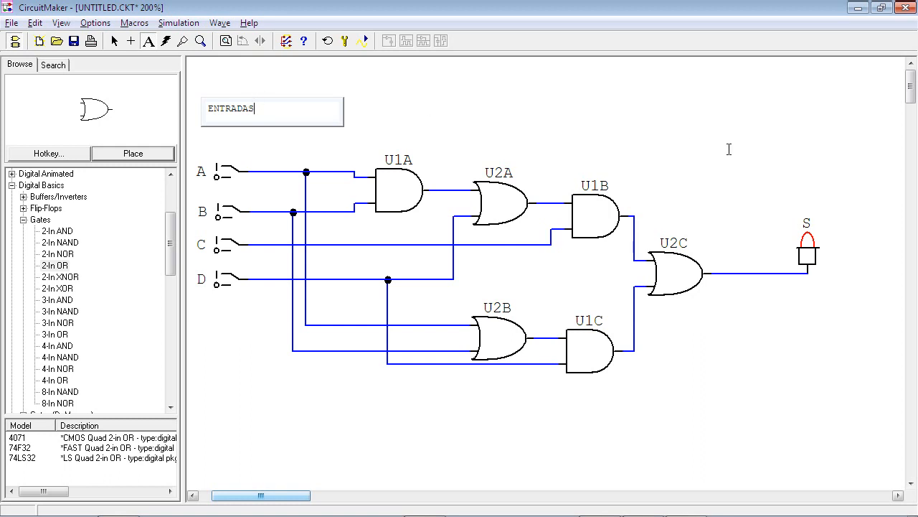
click(765, 102)
text(s)
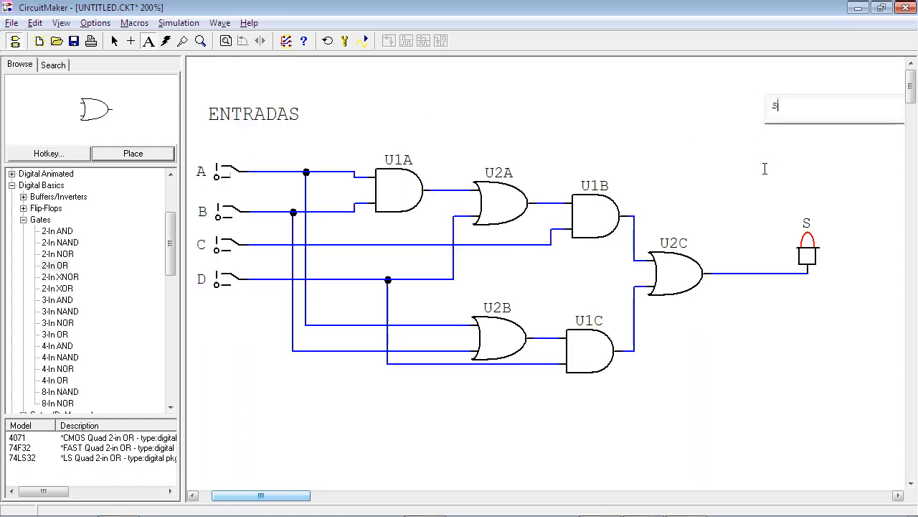
click(422, 113)
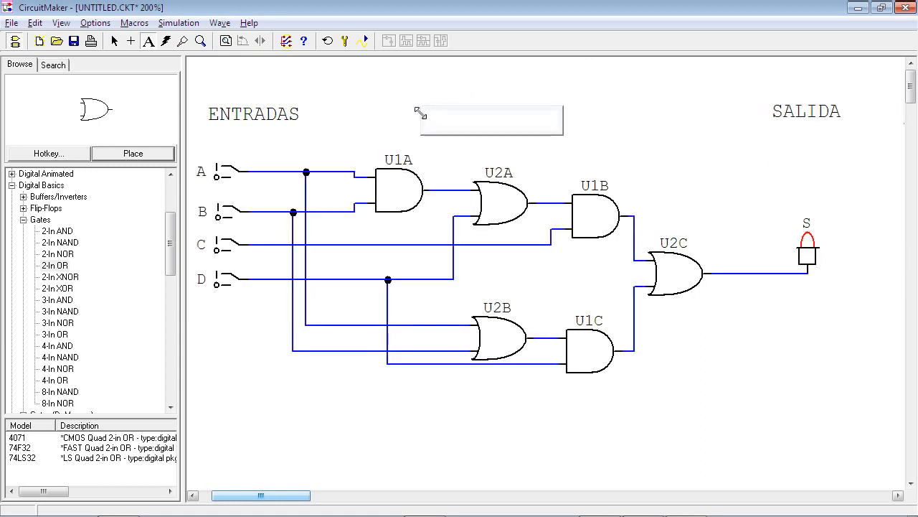
text(COMPUERTAS LOGICAS)
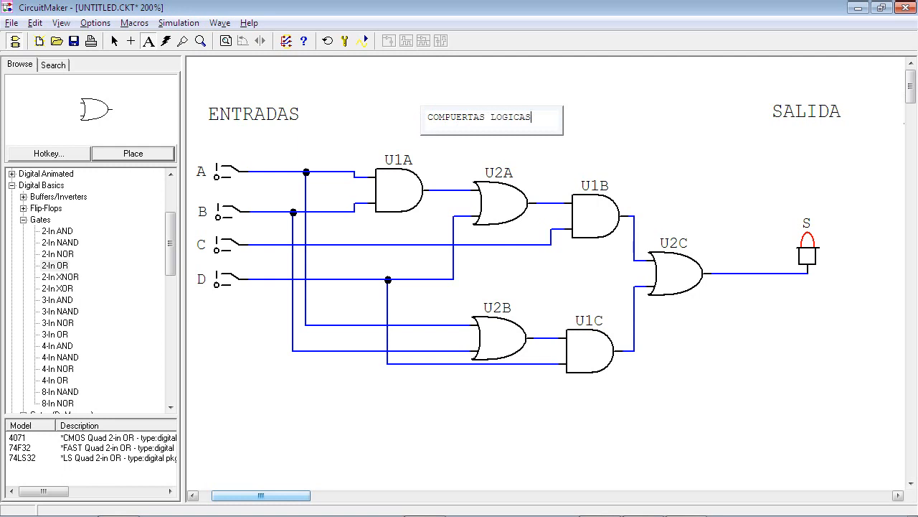
click(714, 165)
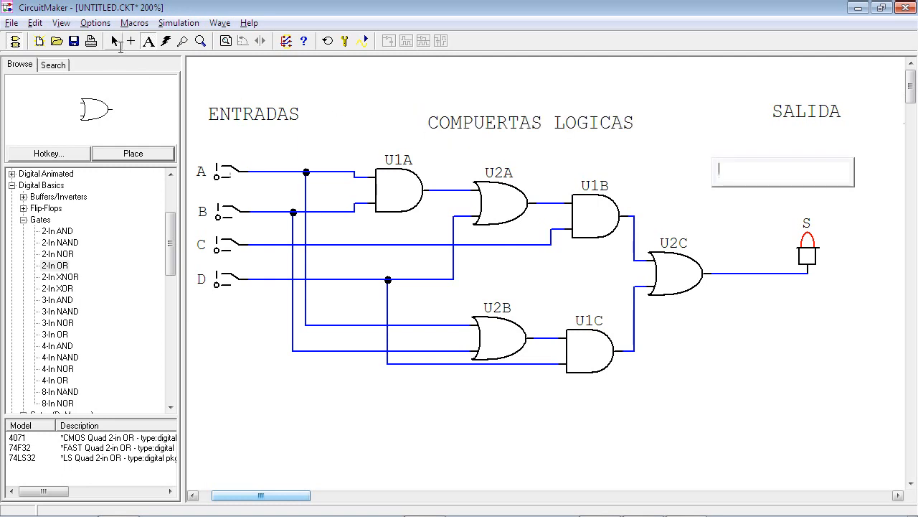
click(114, 41)
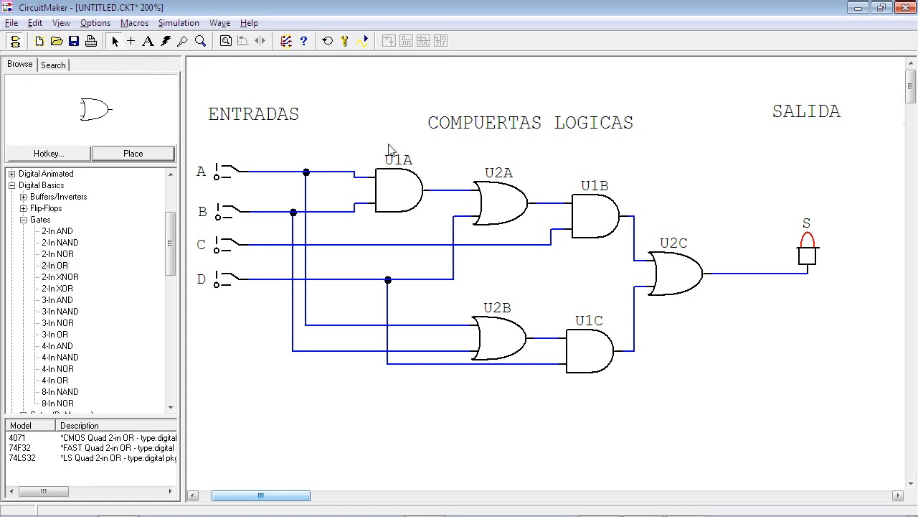
Move the labels ENTRADAS, COMPUERTAS LOGICAS and SALIDA higher so they line up in one row above the circuit
drag(260, 119, 264, 95)
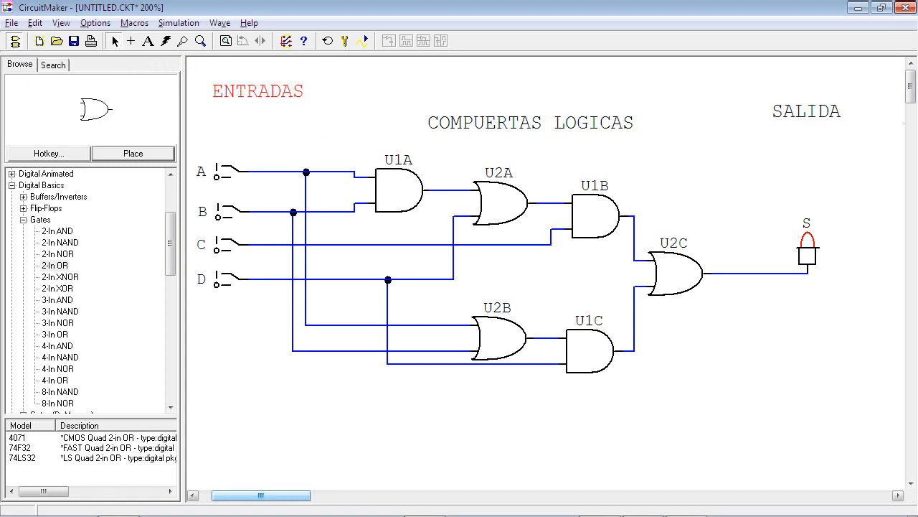
drag(531, 122, 522, 91)
drag(807, 111, 803, 91)
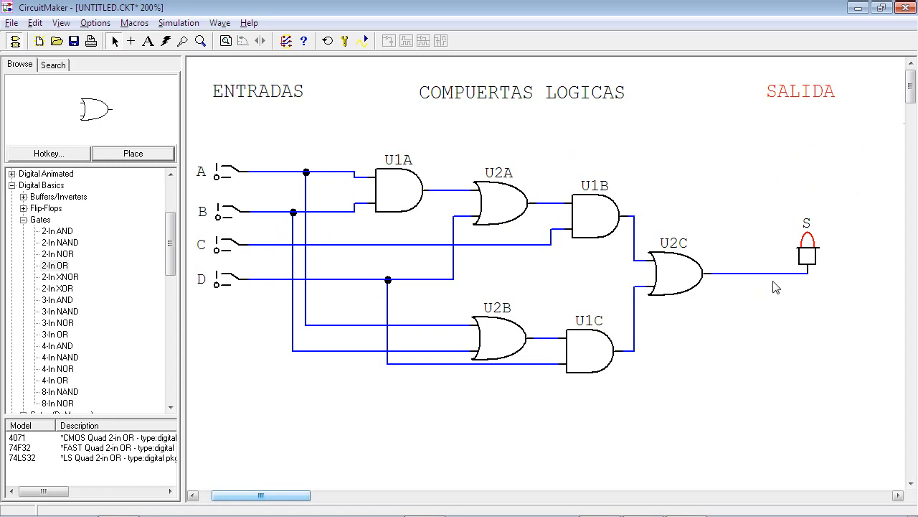
Save the circuit to the desktop (Escritorio) under the file name EJEMPLO
click(12, 23)
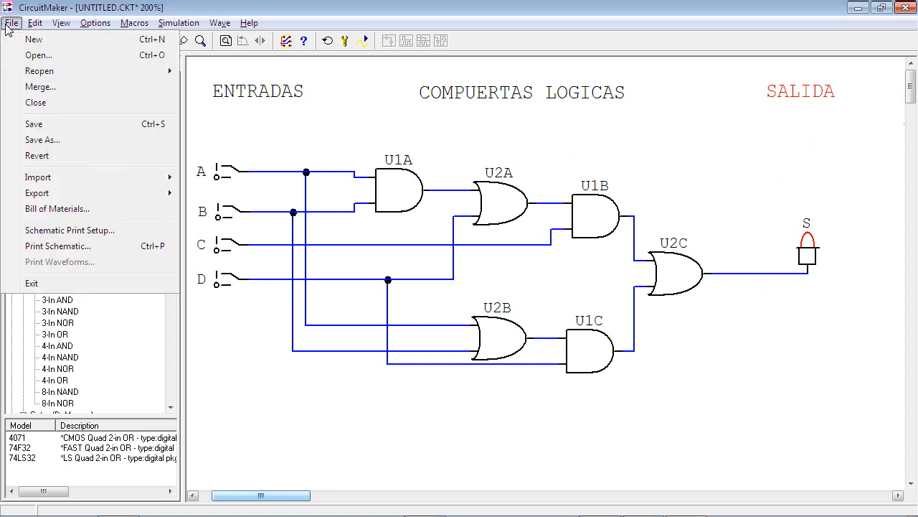
click(72, 140)
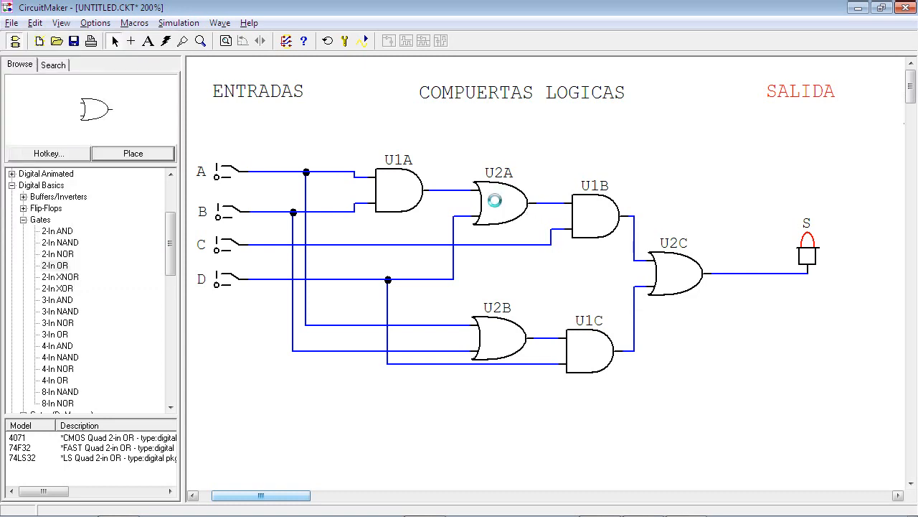
scroll(104, 176, up, 1)
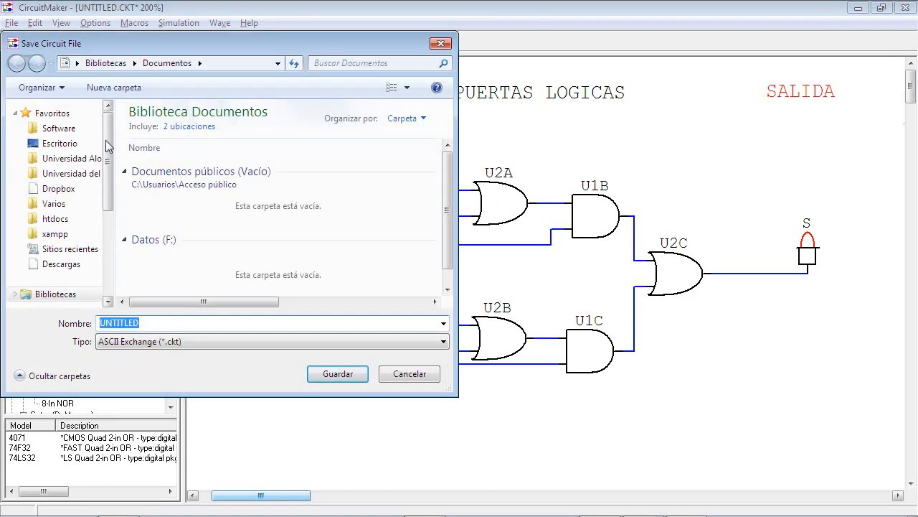
click(62, 145)
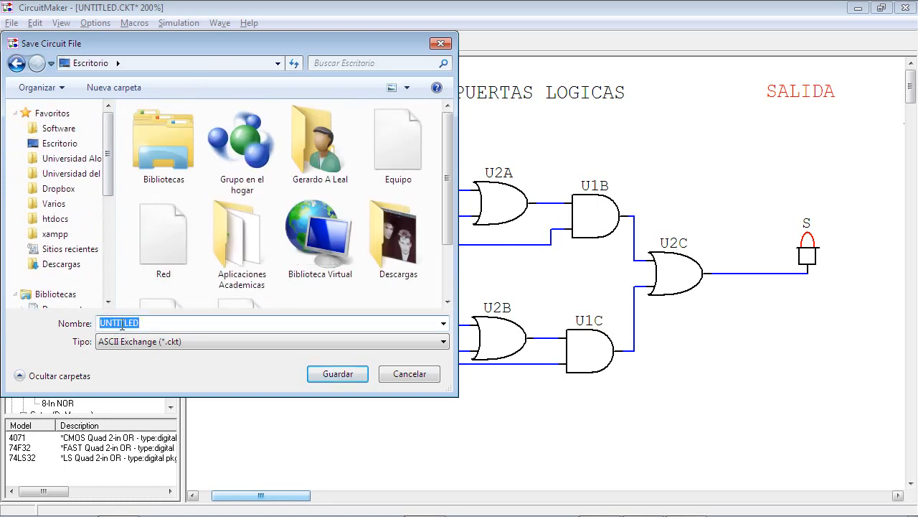
text(EJEMPLO)
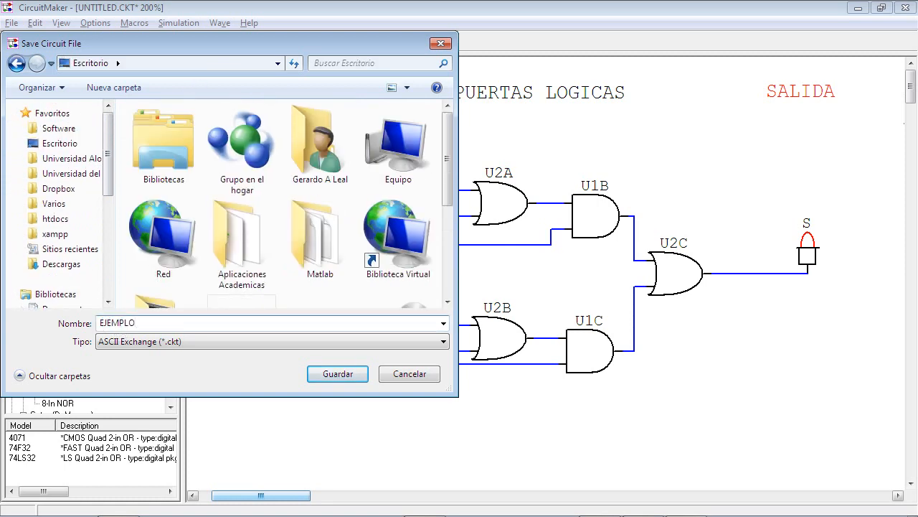
click(347, 379)
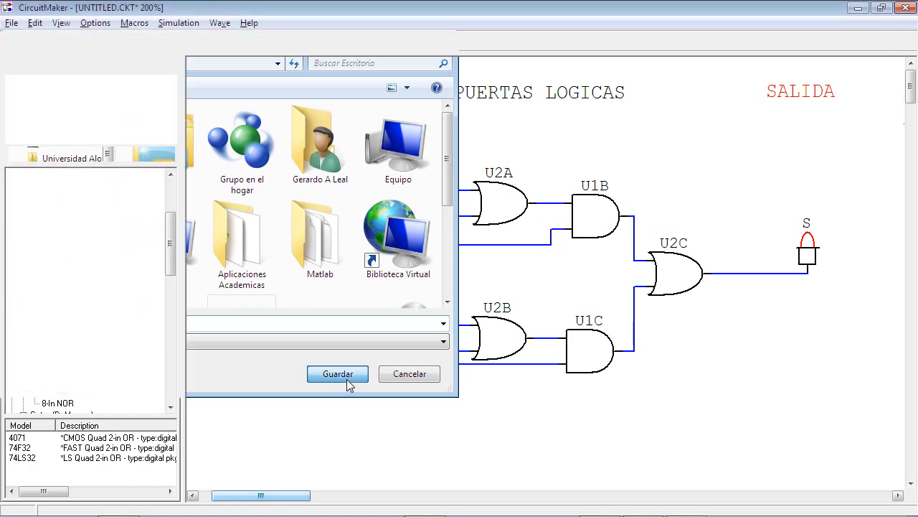
Minimize the open windows to check the saved EJEMPLO.ckt file on the desktop, and return to the circuit in CircuitMaker
click(858, 8)
click(871, 8)
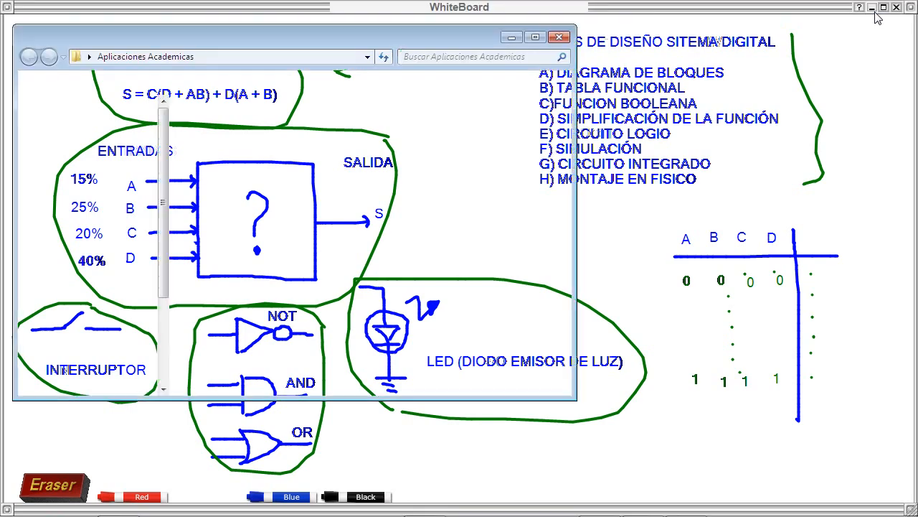
click(518, 40)
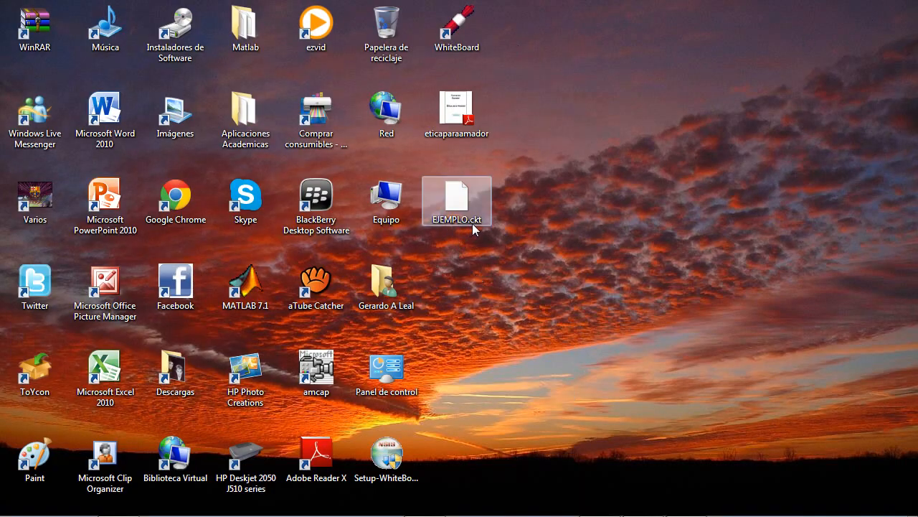
mouse_move(488, 511)
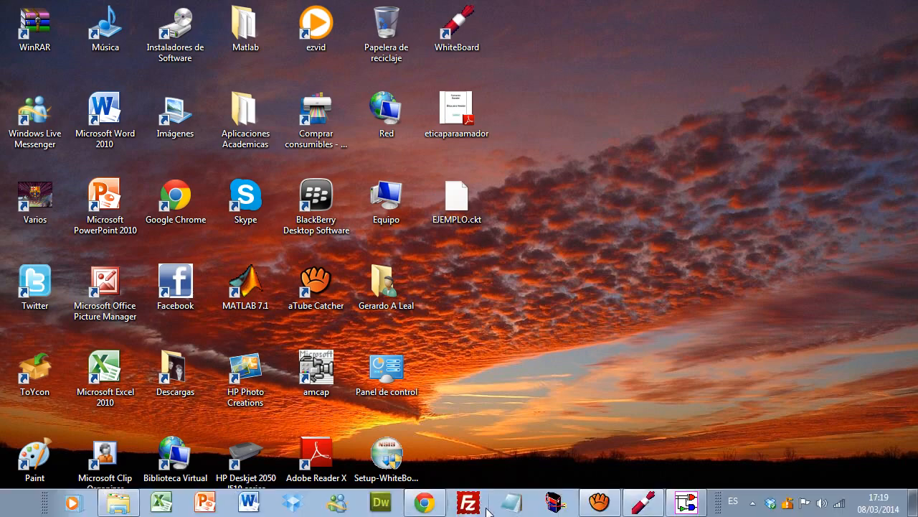
click(643, 508)
key(alt+Tab)
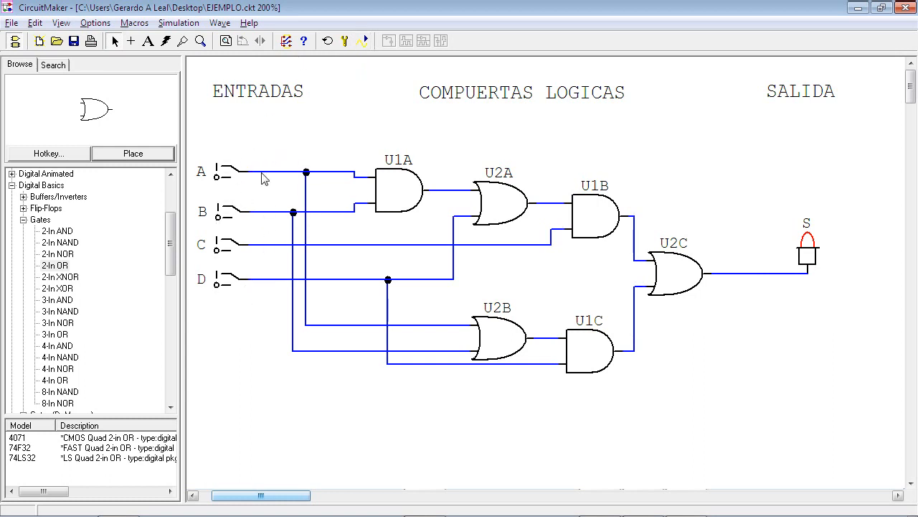
Place a Hex Display from the digital displays between the labels ENTRADAS and COMPUERTAS LOGICAS
click(23, 219)
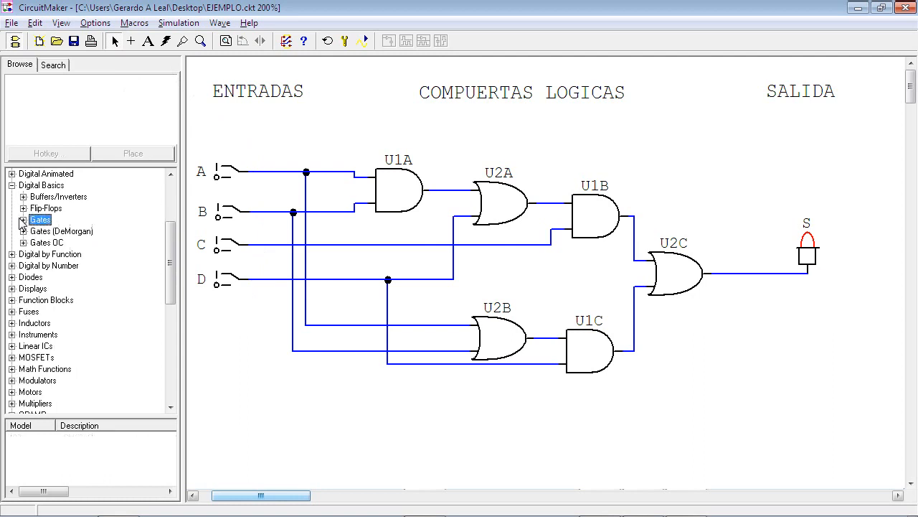
click(13, 288)
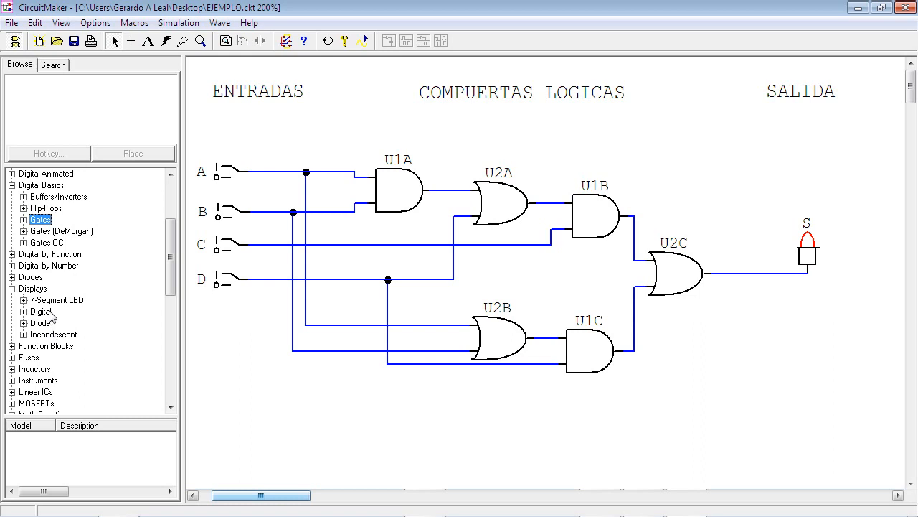
click(23, 300)
click(24, 300)
click(24, 312)
click(70, 336)
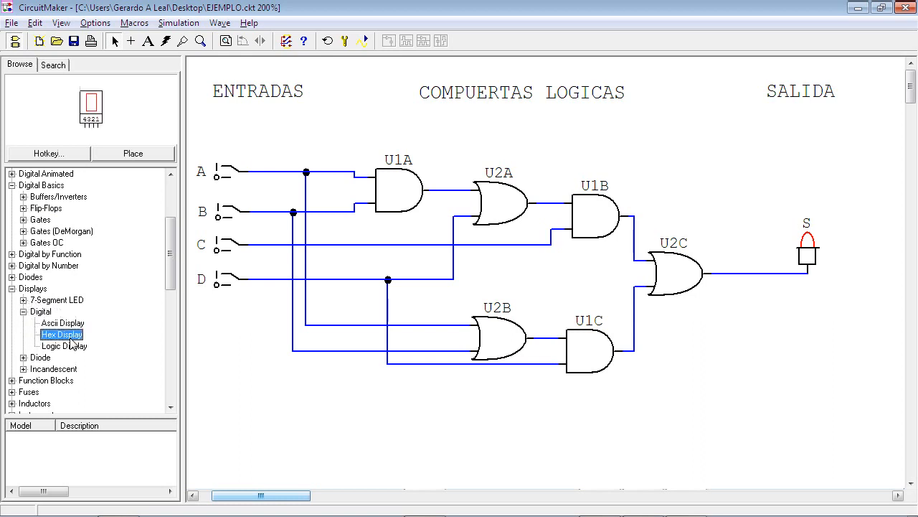
click(123, 159)
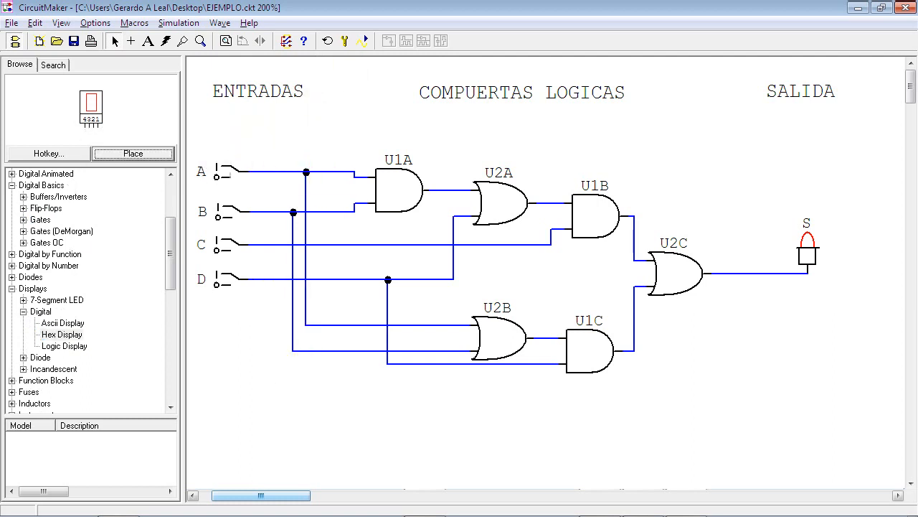
click(340, 93)
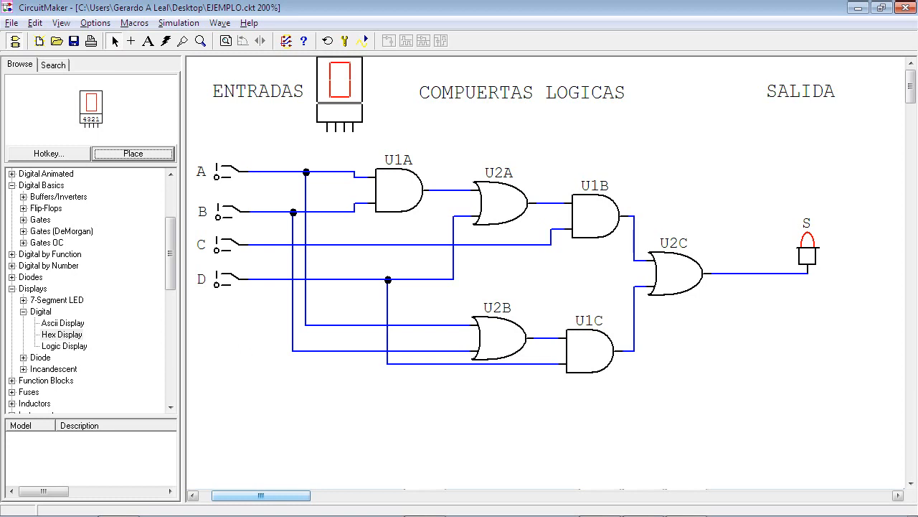
click(339, 93)
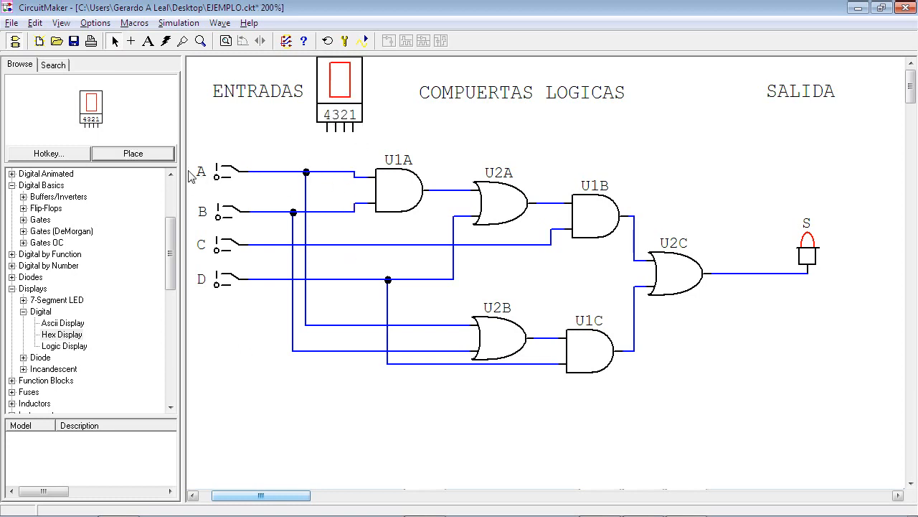
Switch to WhiteBoard and write the decimal row numbers 0, 1, 2, a column of dots and 15 beside the truth table
key(alt+Tab)
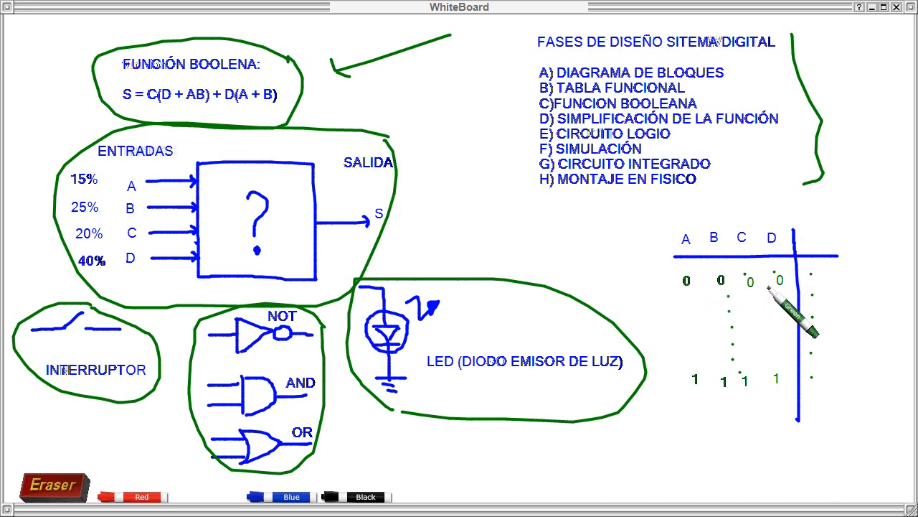
mouse_move(650, 270)
mouse_down()
mouse_move(640, 287)
mouse_move(657, 291)
mouse_move(650, 272)
mouse_up()
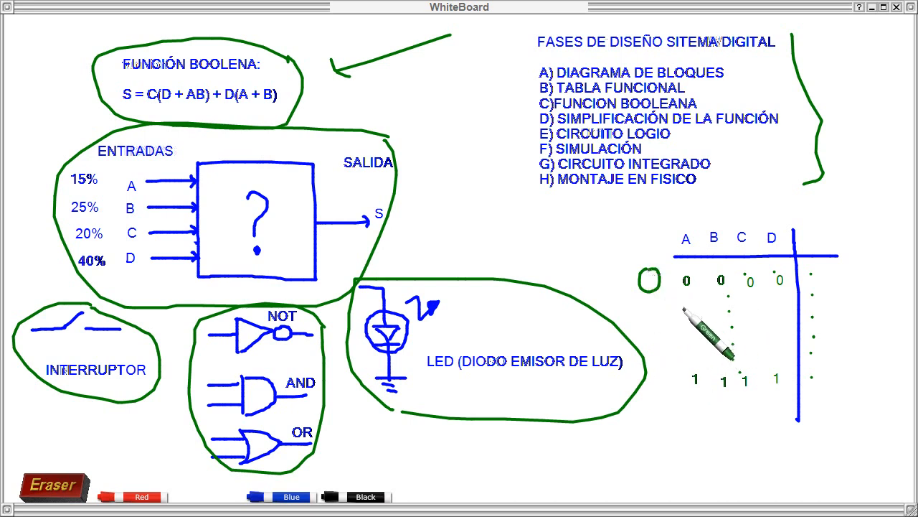
drag(656, 303, 667, 337)
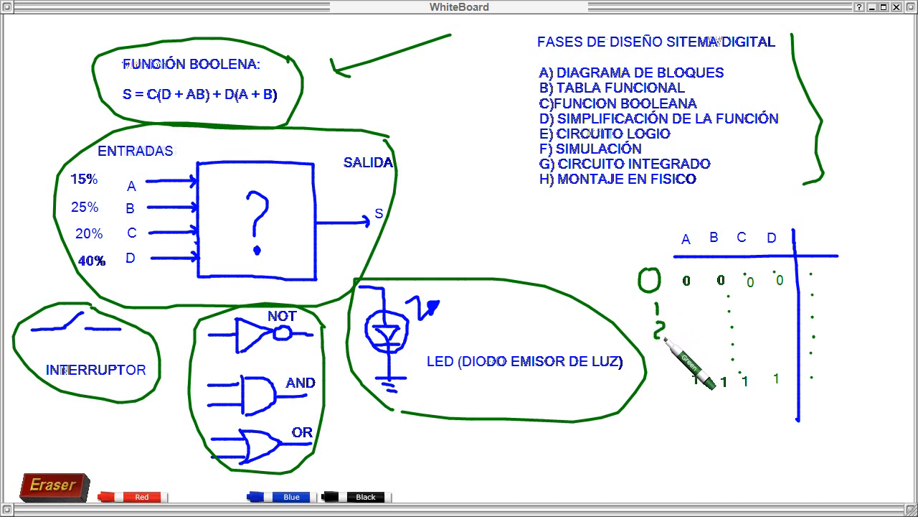
click(661, 346)
click(661, 355)
click(662, 363)
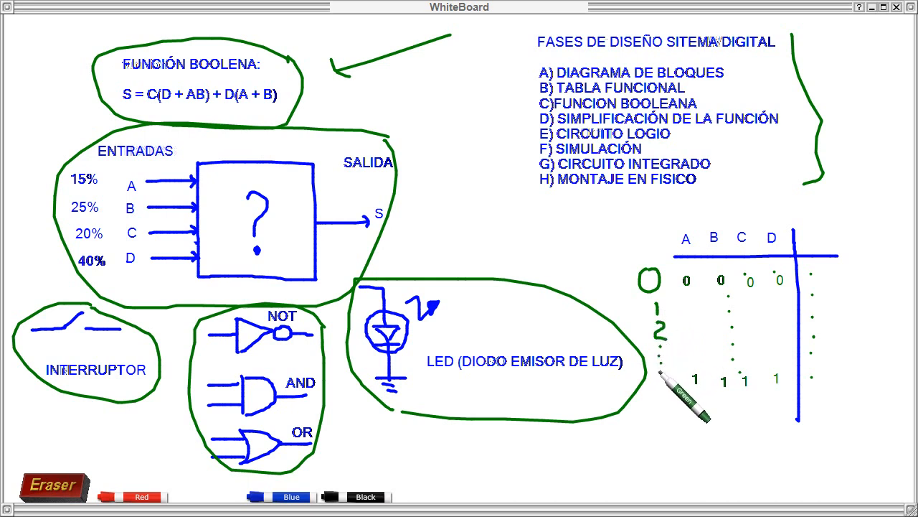
click(660, 372)
mouse_move(653, 386)
mouse_down()
mouse_move(654, 398)
mouse_move(670, 394)
mouse_move(664, 399)
mouse_move(669, 384)
mouse_up()
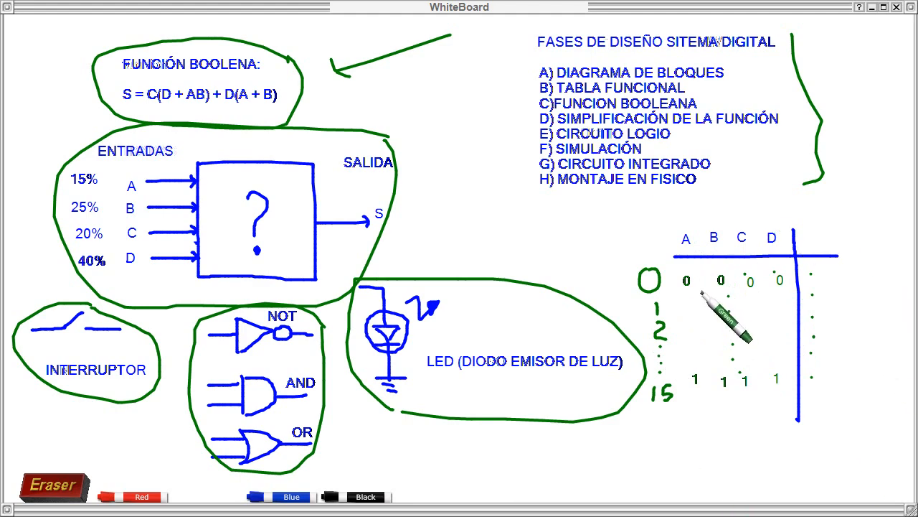
Switch to CircuitMaker and wire the hex display's pins 1, 2, 3 and 4 to input lines D, C, B and A respectively
key(alt+Tab)
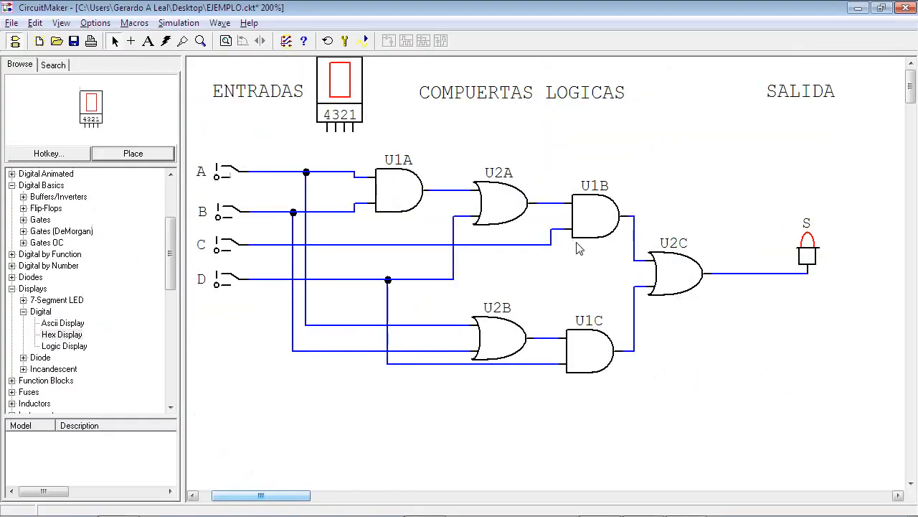
click(130, 40)
drag(352, 131, 353, 279)
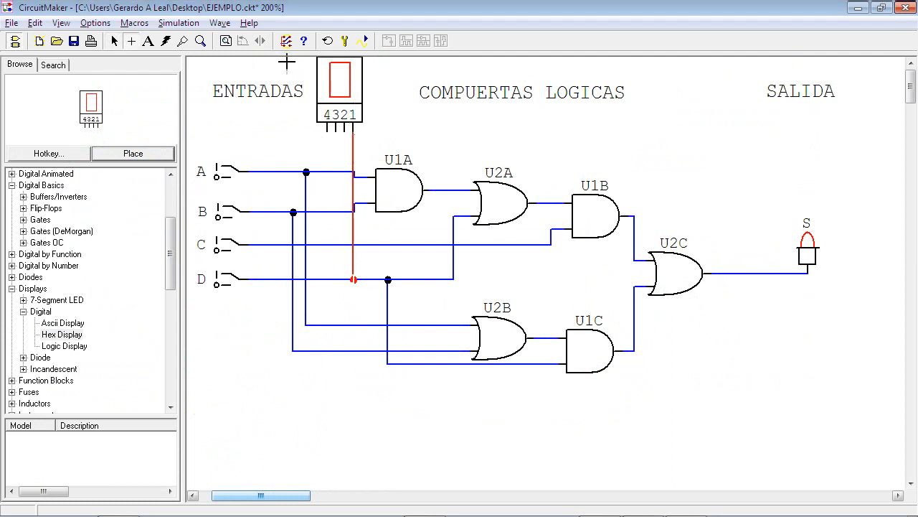
drag(352, 135, 345, 245)
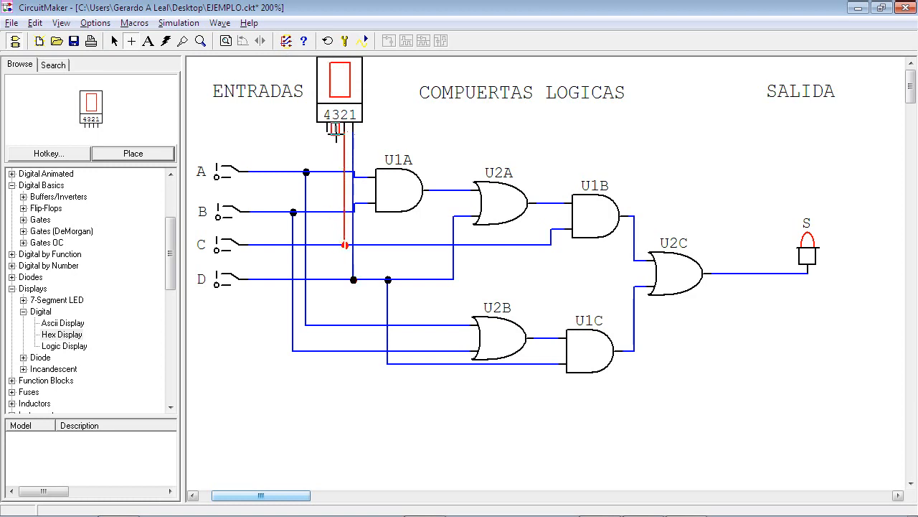
drag(336, 133, 335, 212)
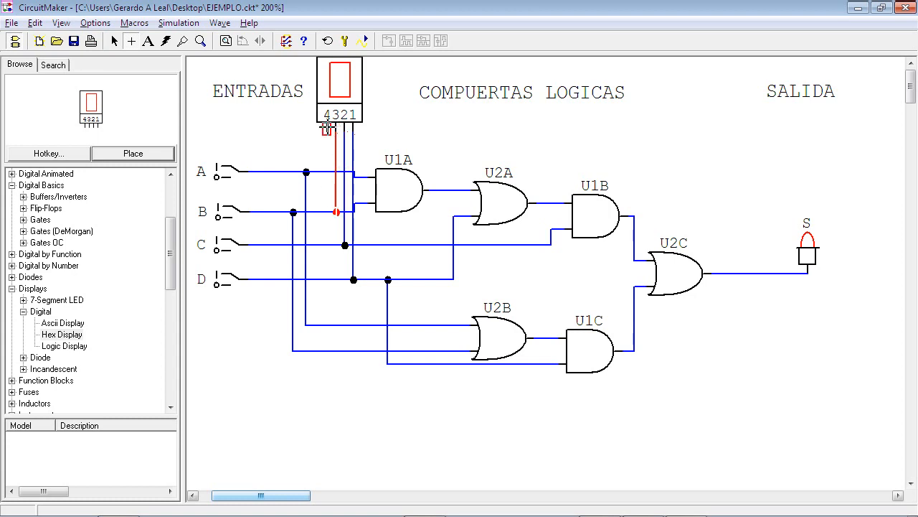
drag(327, 128, 324, 170)
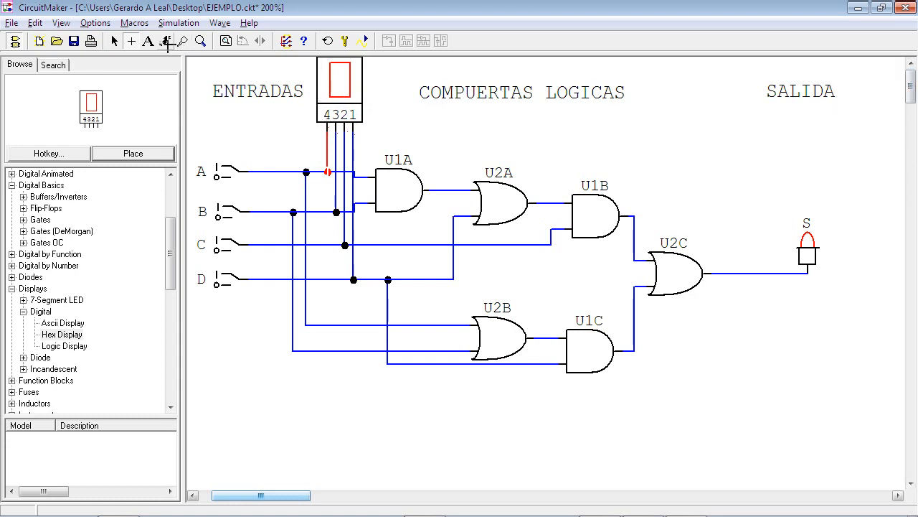
Move the hex display slightly down and shift the output indicator S closer to OR gate U2C
click(114, 40)
drag(353, 110, 352, 114)
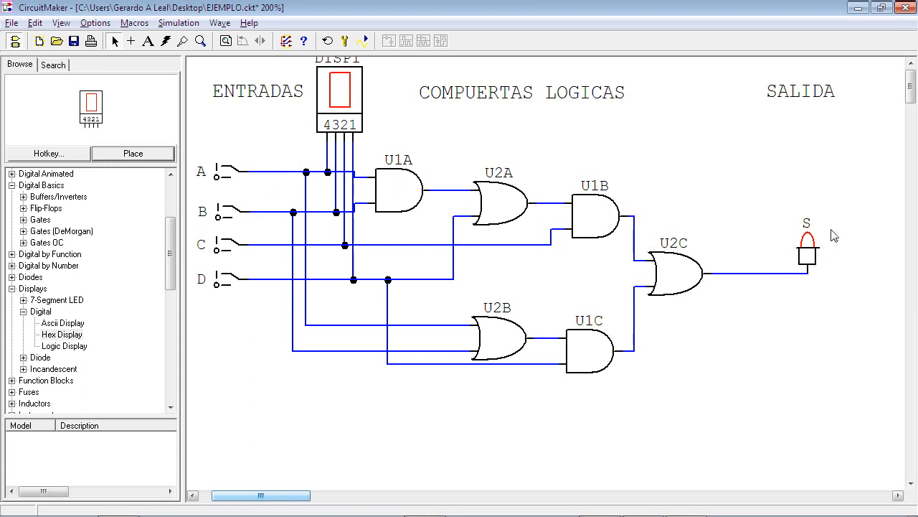
mouse_move(796, 260)
mouse_down()
mouse_move(785, 265)
mouse_move(781, 256)
mouse_up()
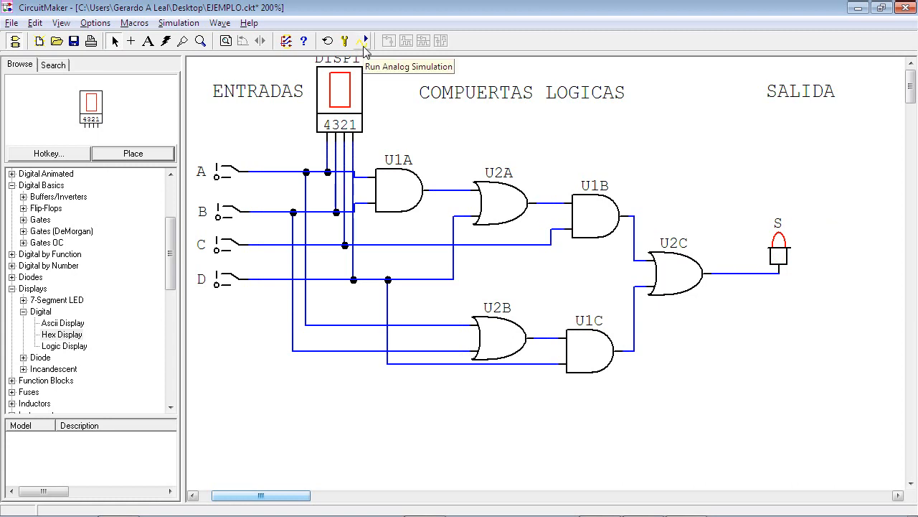
Set the simulation to Digital Mode and save the circuit
click(183, 23)
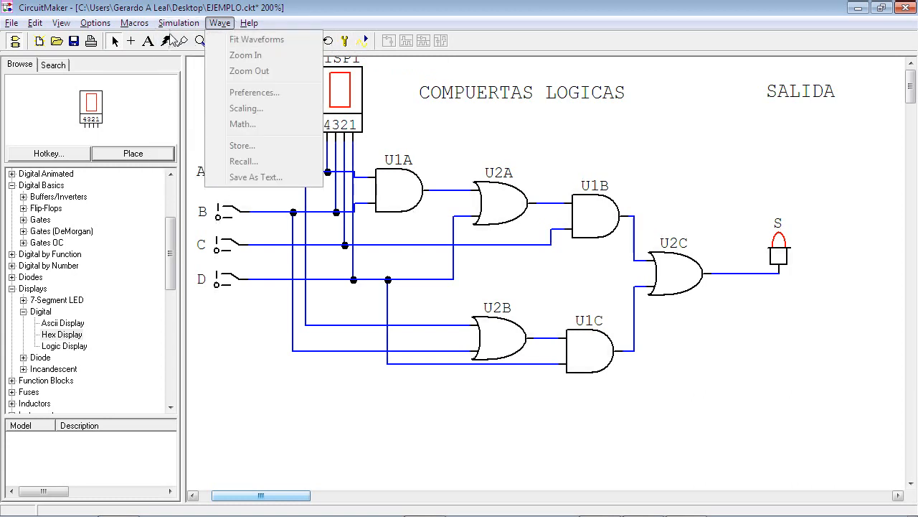
mouse_move(185, 26)
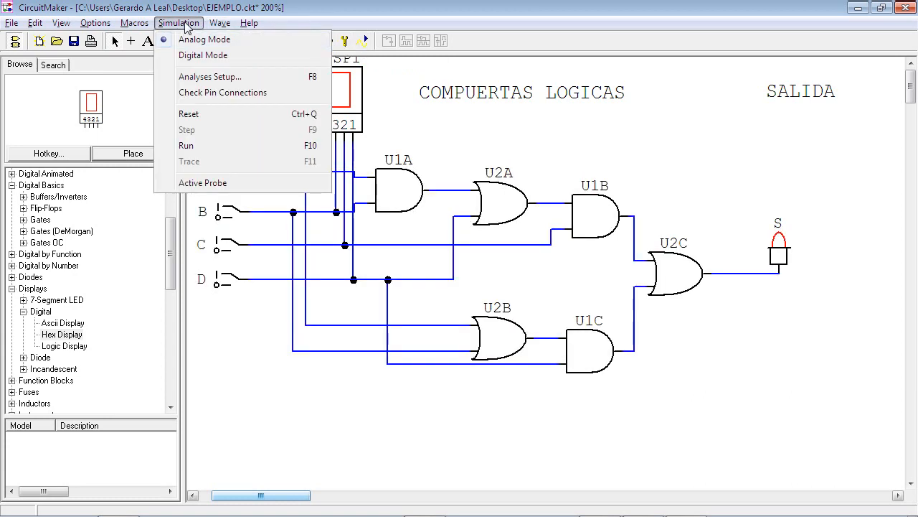
click(215, 57)
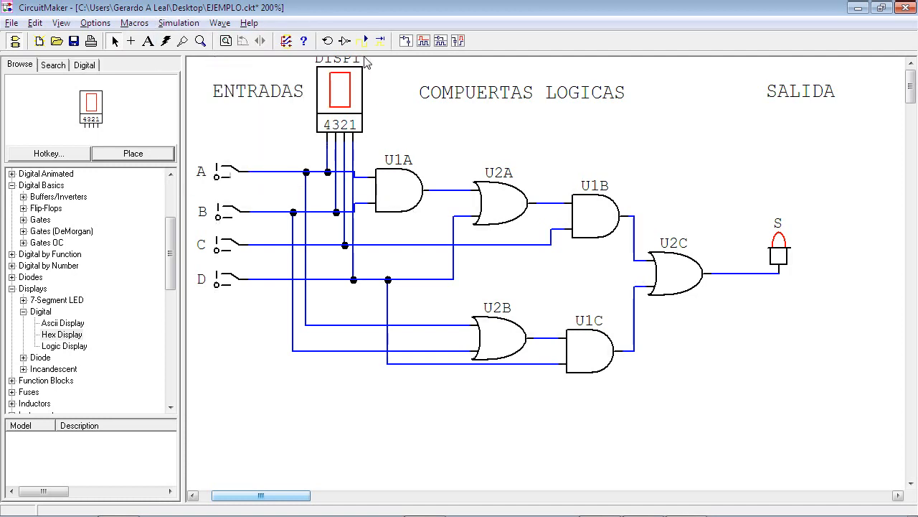
click(11, 23)
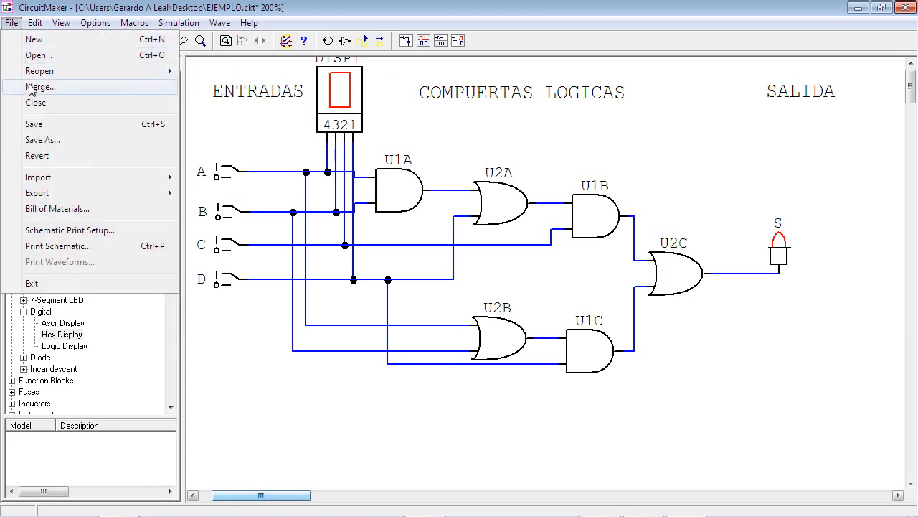
click(45, 124)
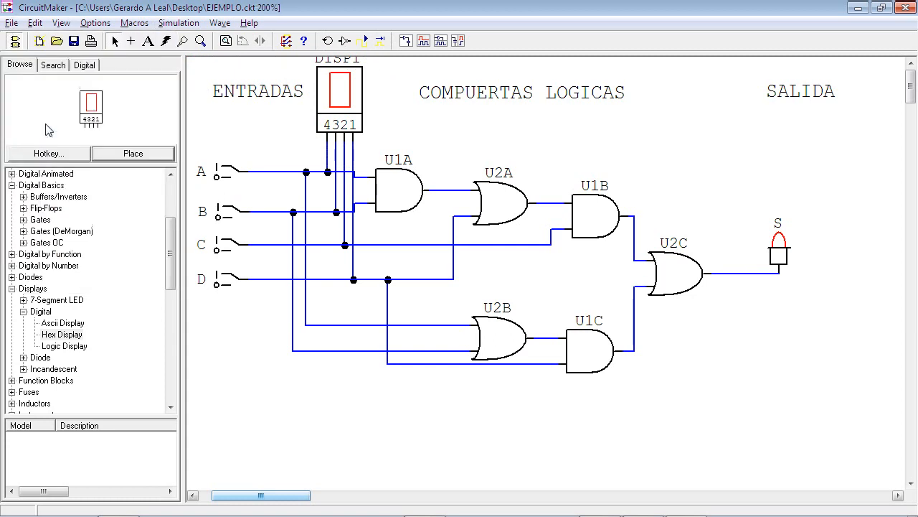
Set switches A, B, C and D to 0, and write output 0 for row 0 of the truth table in WhiteBoard
click(364, 44)
click(237, 175)
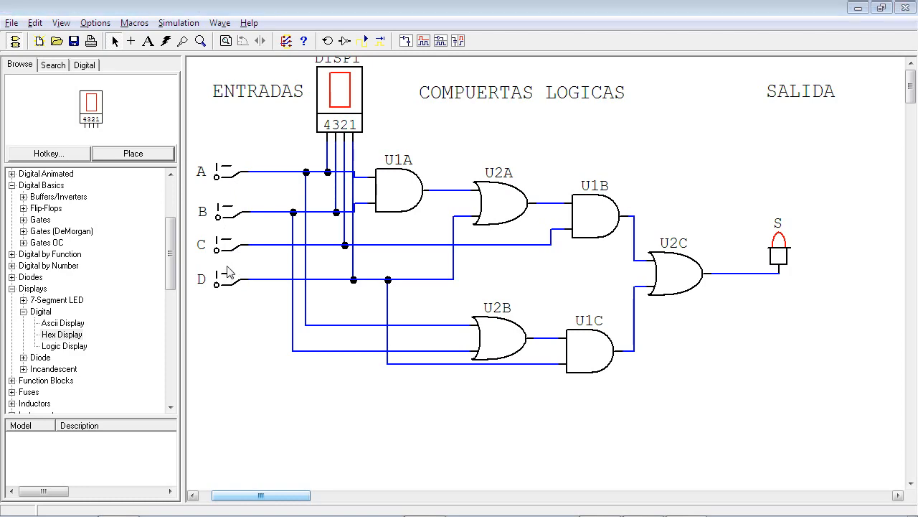
key(alt+Tab)
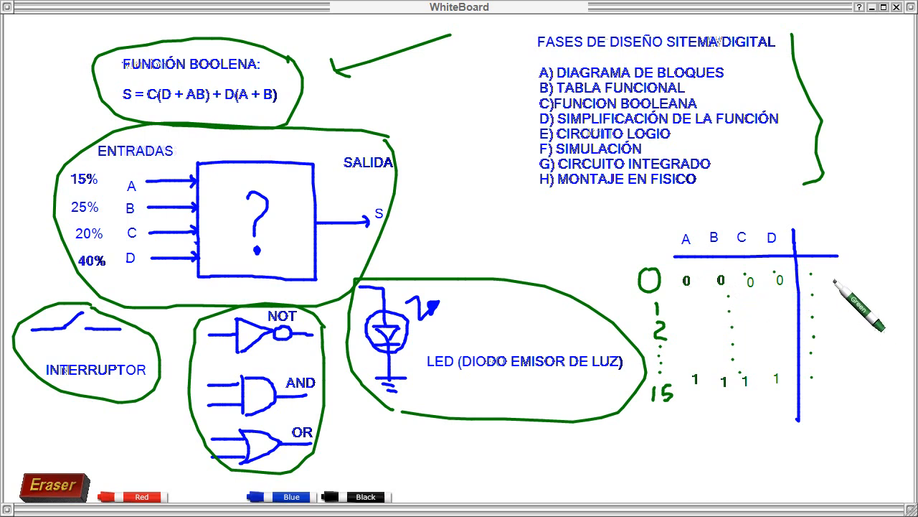
mouse_move(848, 267)
mouse_down()
mouse_move(839, 282)
mouse_move(849, 270)
mouse_up()
drag(752, 276, 759, 269)
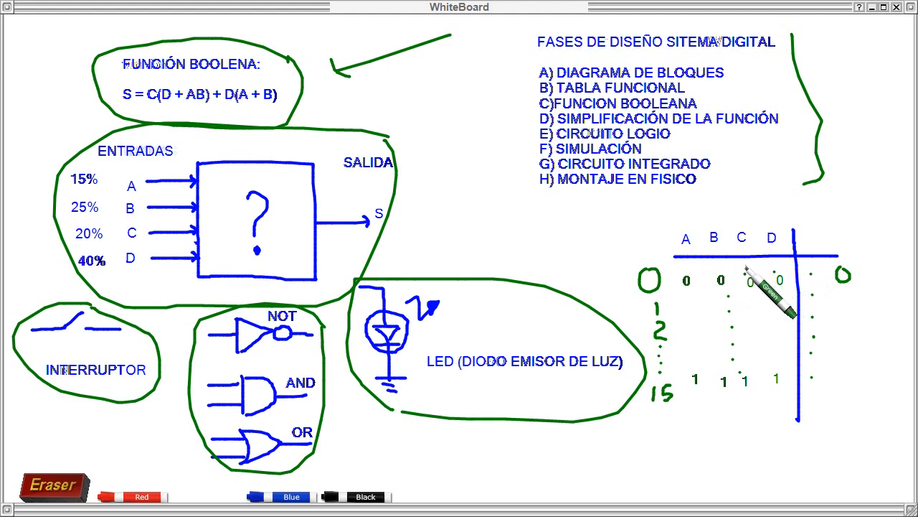
Return to CircuitMaker and run the digital simulation with all four inputs at 0
key(alt+Tab)
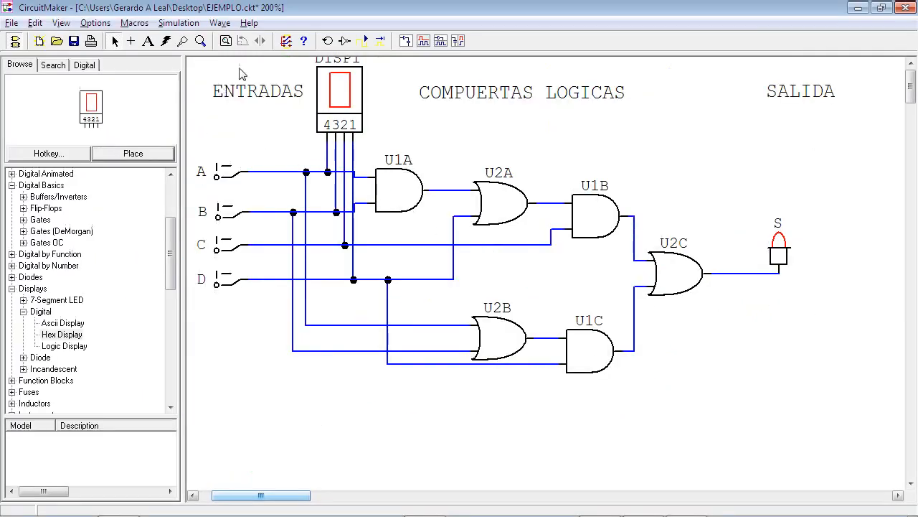
click(364, 41)
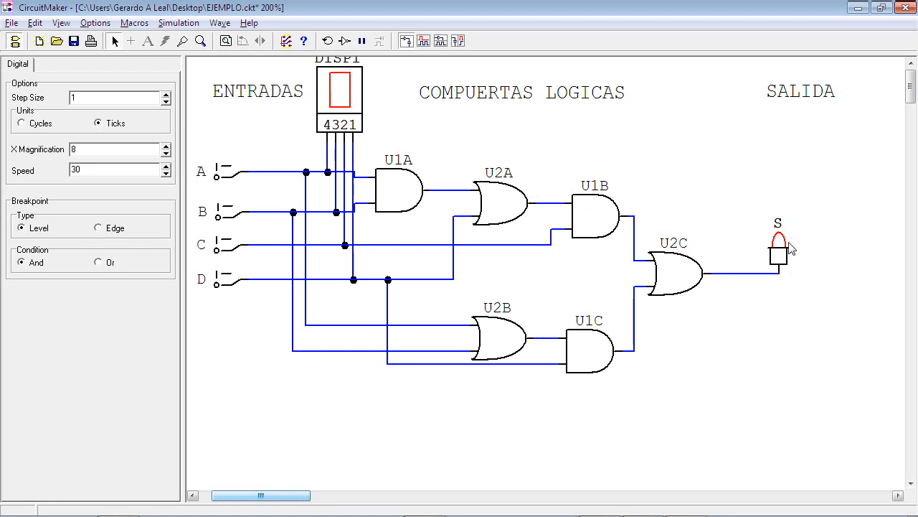
In WhiteBoard, write row 1 of the truth table as 0 0 0 1 with output 0, and head the output column S
key(alt+Tab)
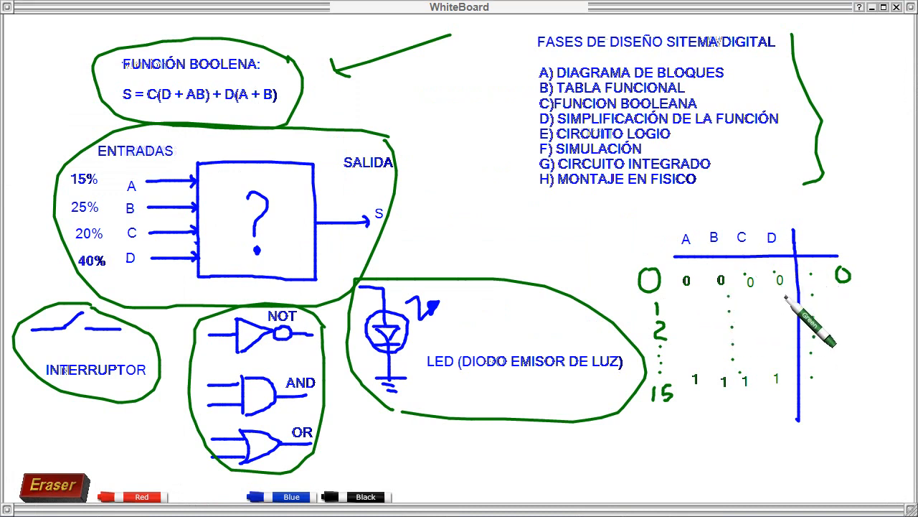
mouse_move(782, 297)
mouse_down()
mouse_move(784, 308)
mouse_move(753, 308)
mouse_move(760, 297)
mouse_move(688, 306)
mouse_move(698, 297)
mouse_up()
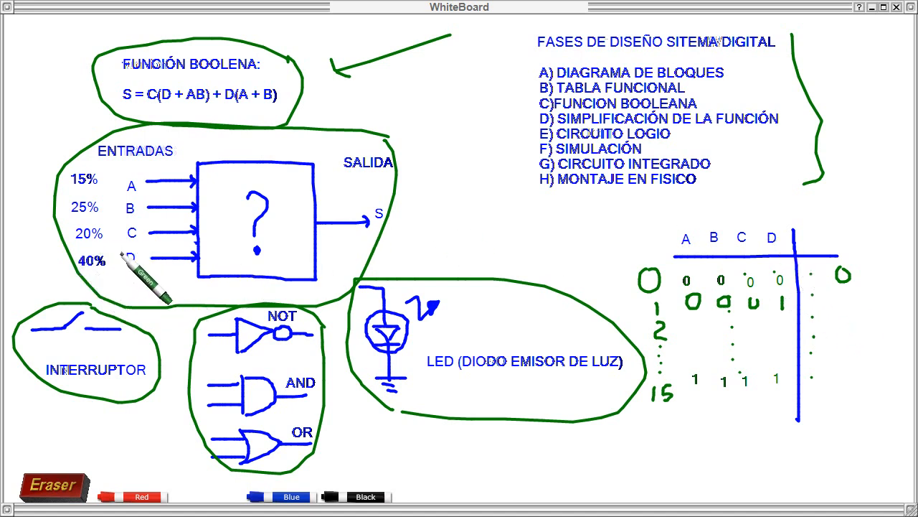
mouse_move(782, 297)
mouse_down()
mouse_move(782, 310)
mouse_move(751, 299)
mouse_up()
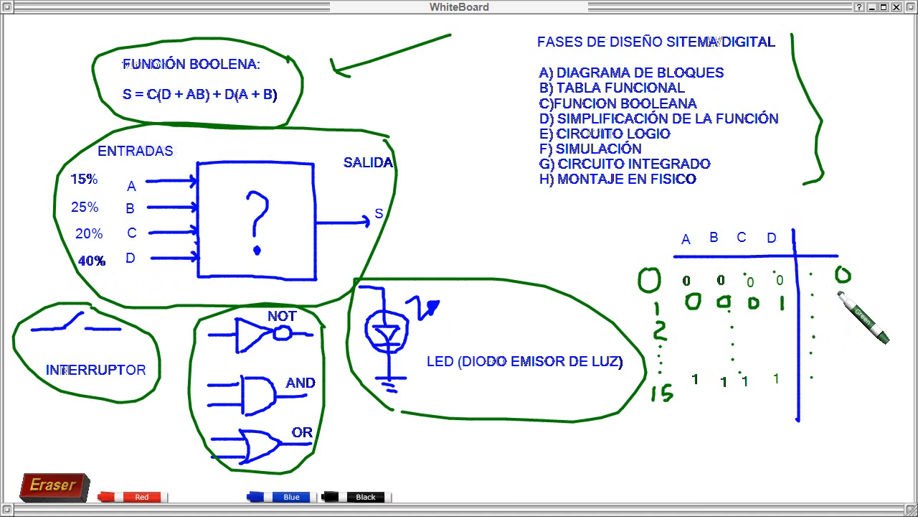
mouse_move(846, 293)
mouse_down()
mouse_move(845, 305)
mouse_move(846, 291)
mouse_up()
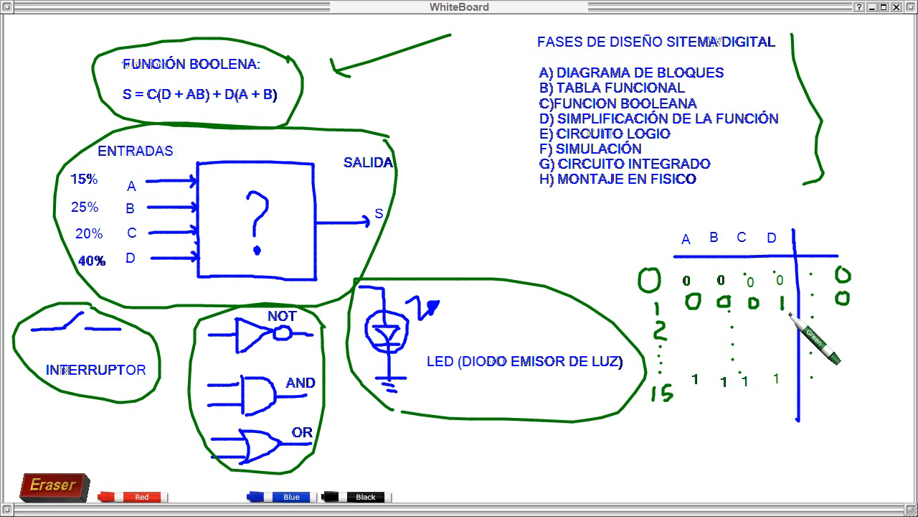
drag(836, 223, 831, 241)
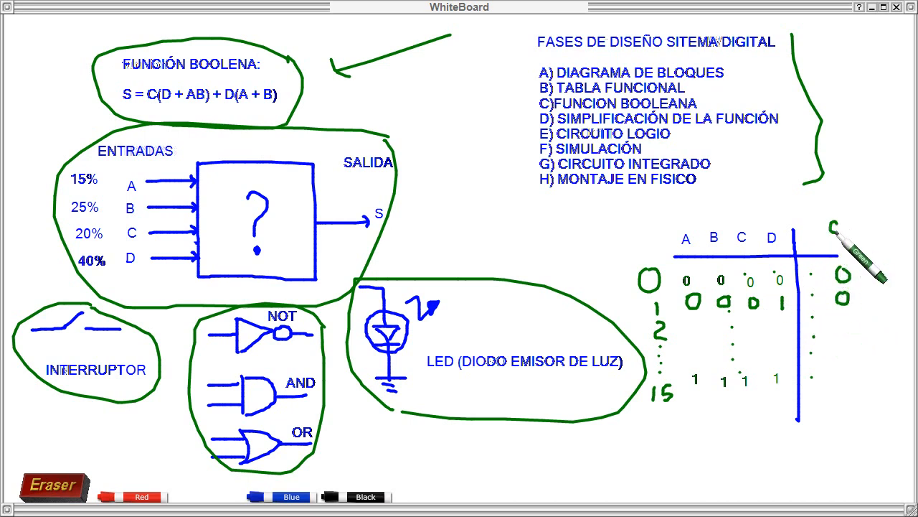
Switch to CircuitMaker and set input D to 1 to test row 1 of the truth table
key(alt+Tab)
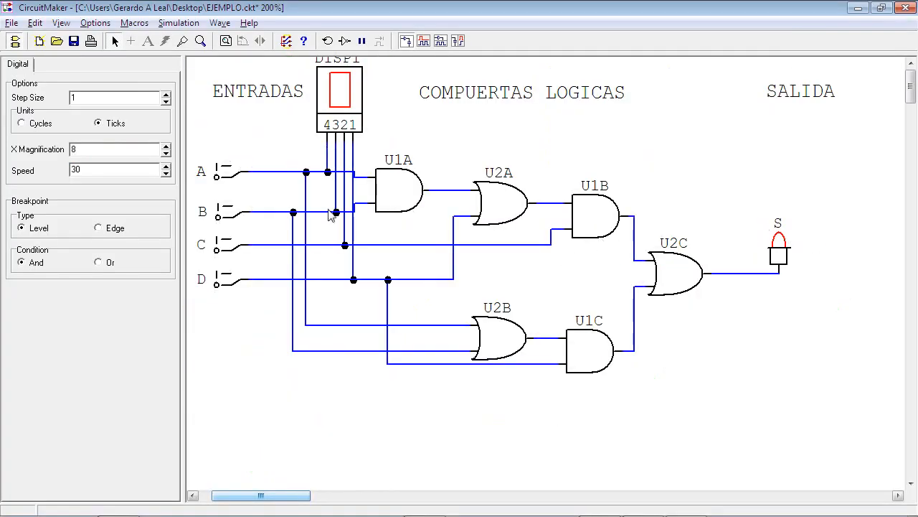
click(233, 282)
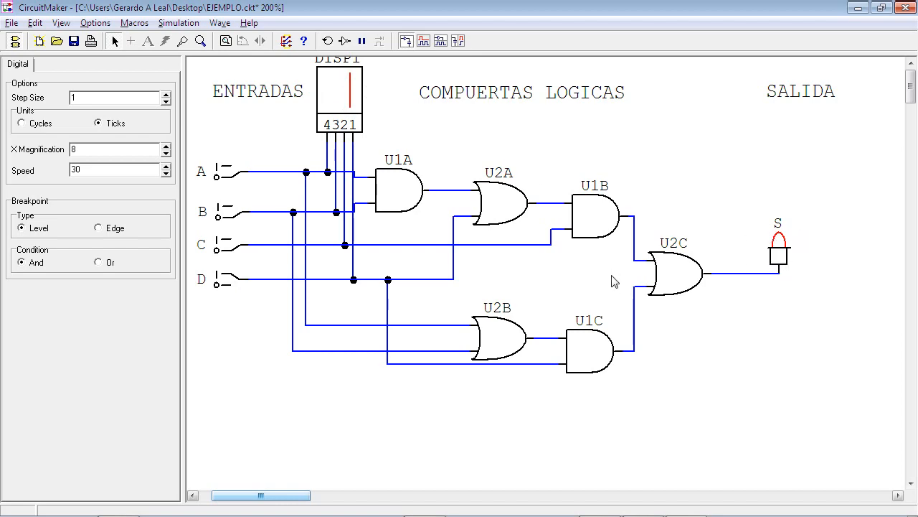
In WhiteBoard, write row 2 of the truth table as 0 0 1 0 with output 0
key(alt+Tab)
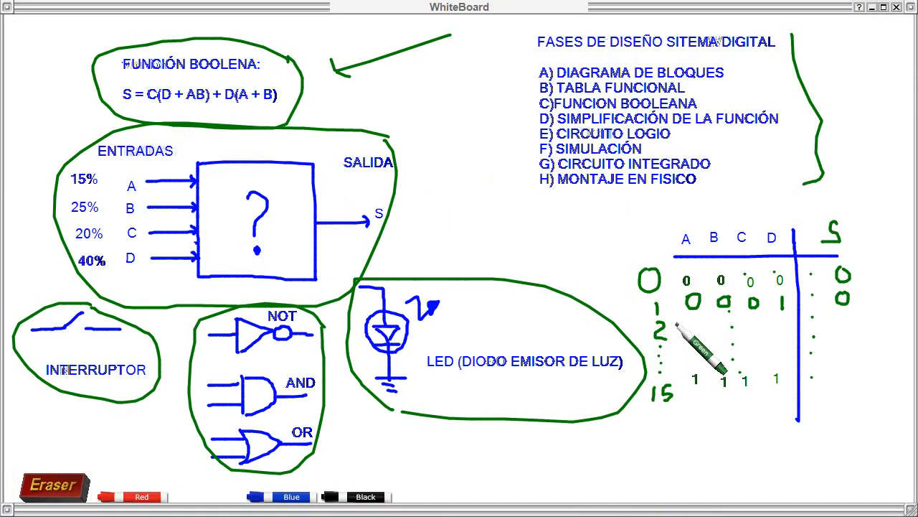
drag(702, 321, 781, 324)
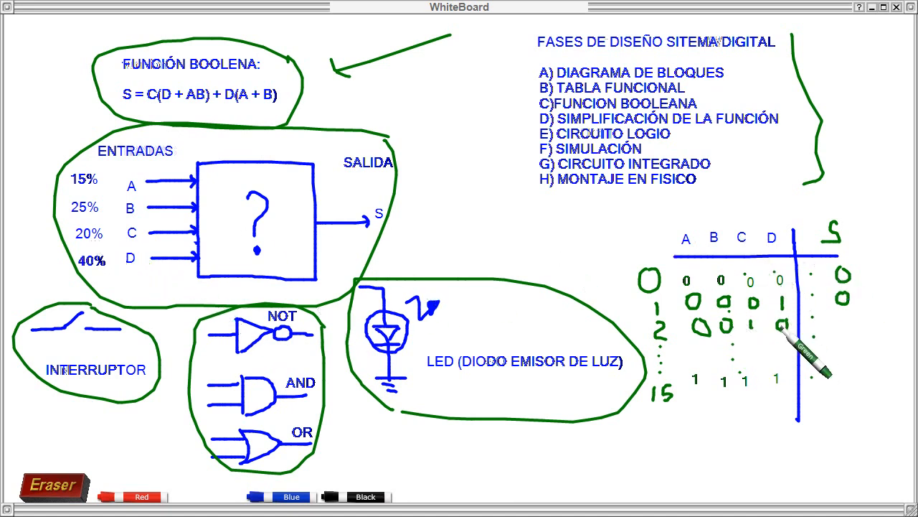
mouse_move(841, 314)
mouse_down()
mouse_move(840, 323)
mouse_move(850, 320)
mouse_move(843, 314)
mouse_up()
Switch to CircuitMaker and test row 2 by setting input D to 0 and input C to 1
key(alt+Tab)
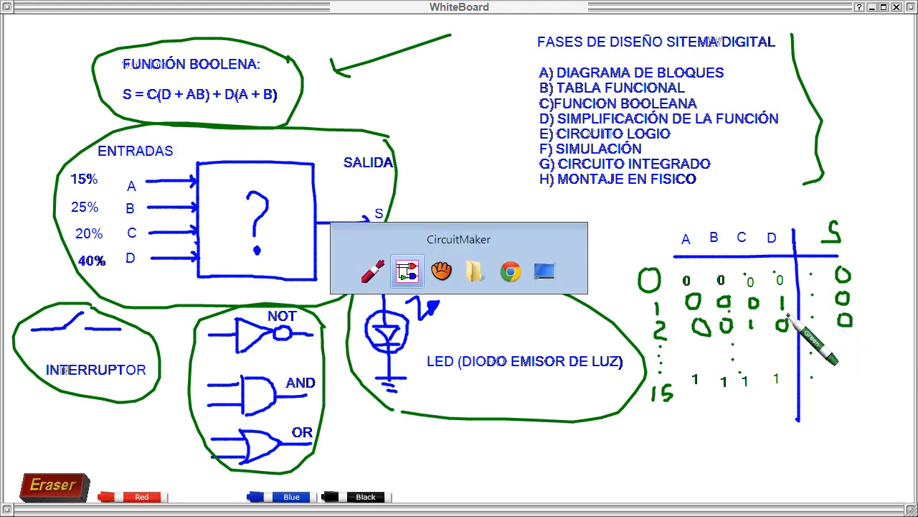
click(233, 278)
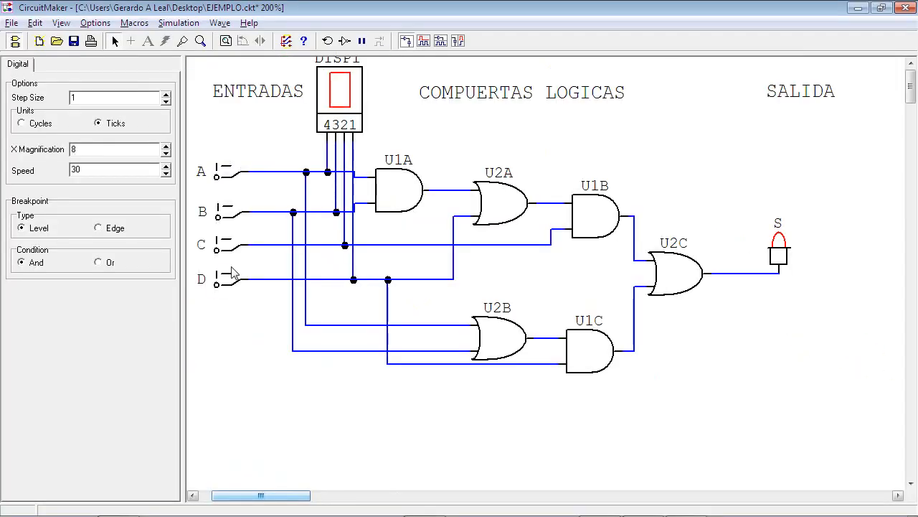
click(235, 251)
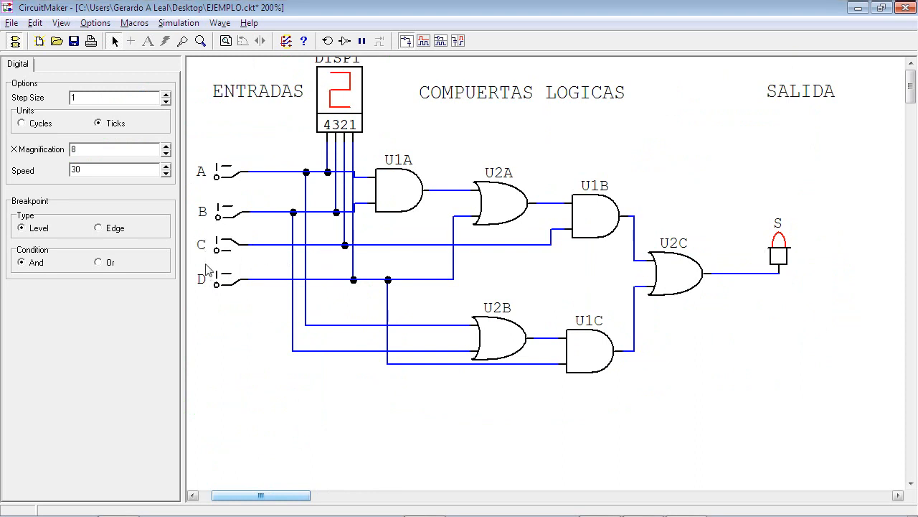
In WhiteBoard, write the next truth table row as 0 0 1 1 with output 1
key(alt+Tab)
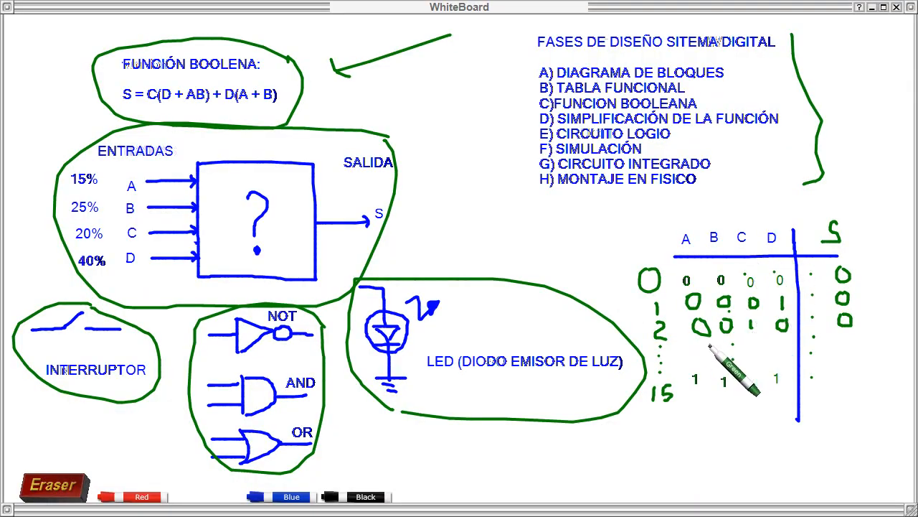
mouse_move(706, 342)
mouse_down()
mouse_move(699, 351)
mouse_move(704, 341)
mouse_move(731, 342)
mouse_move(727, 336)
mouse_move(782, 349)
mouse_up()
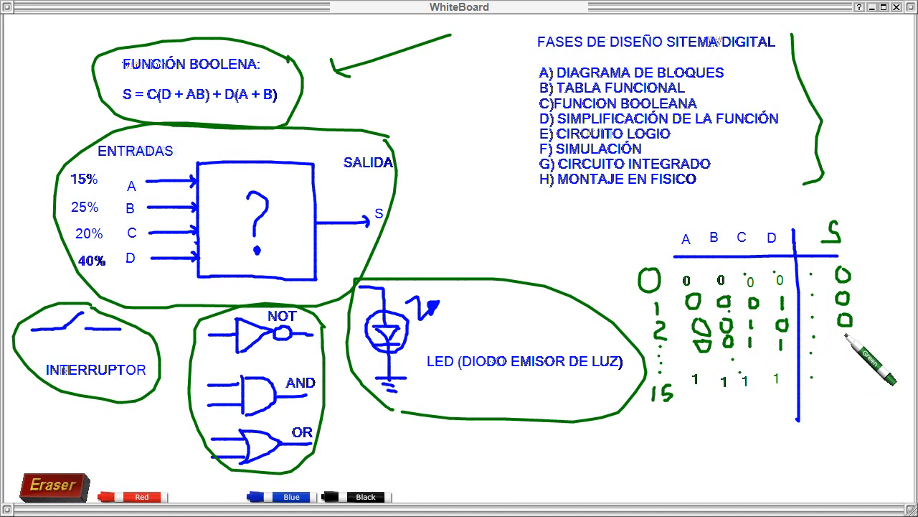
drag(845, 335, 846, 347)
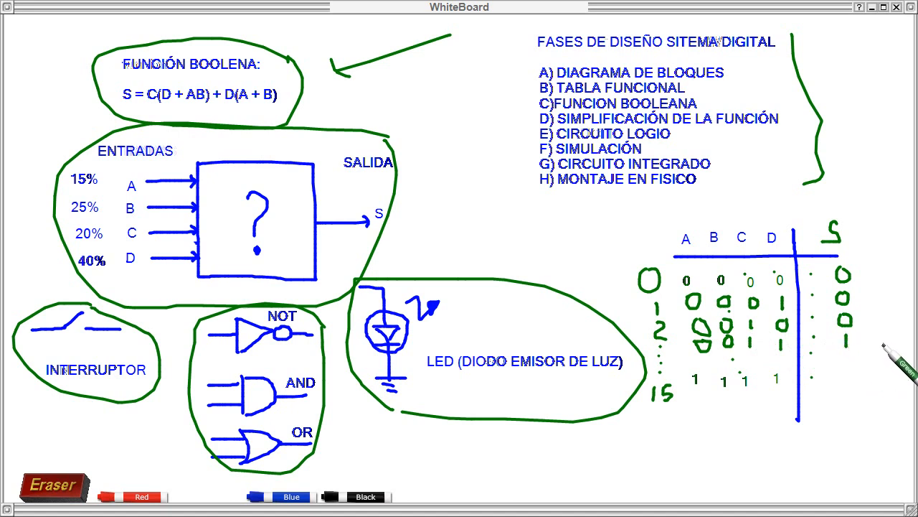
Switch to CircuitMaker, set input D to 1 to test combination 0 0 1 1, and show the wires' logic levels in colour
key(alt+Tab)
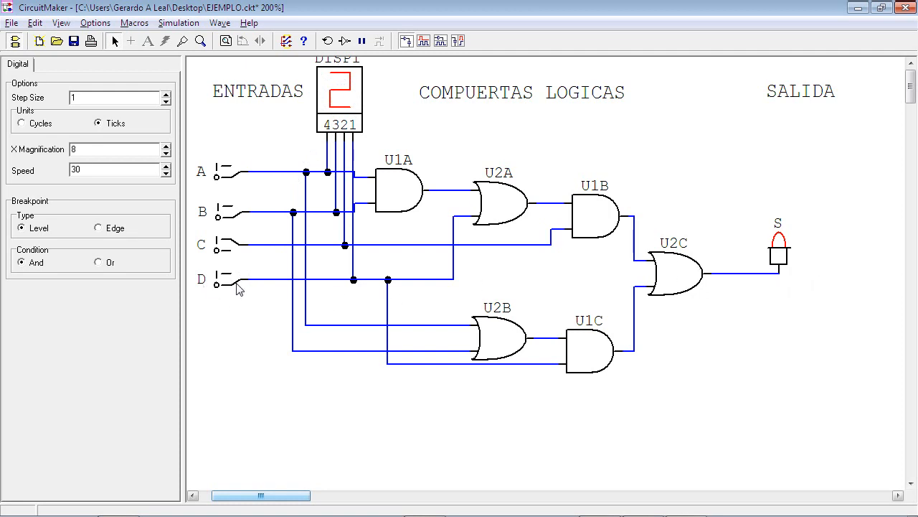
click(239, 286)
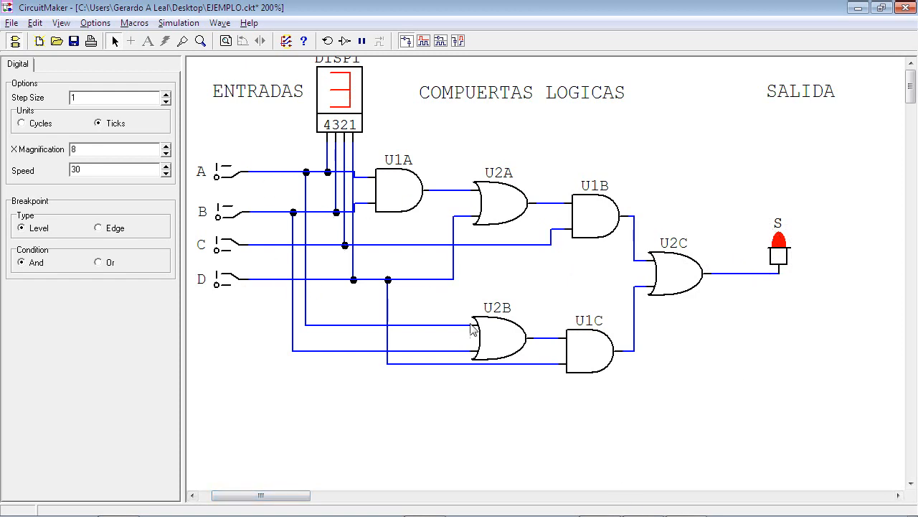
click(346, 41)
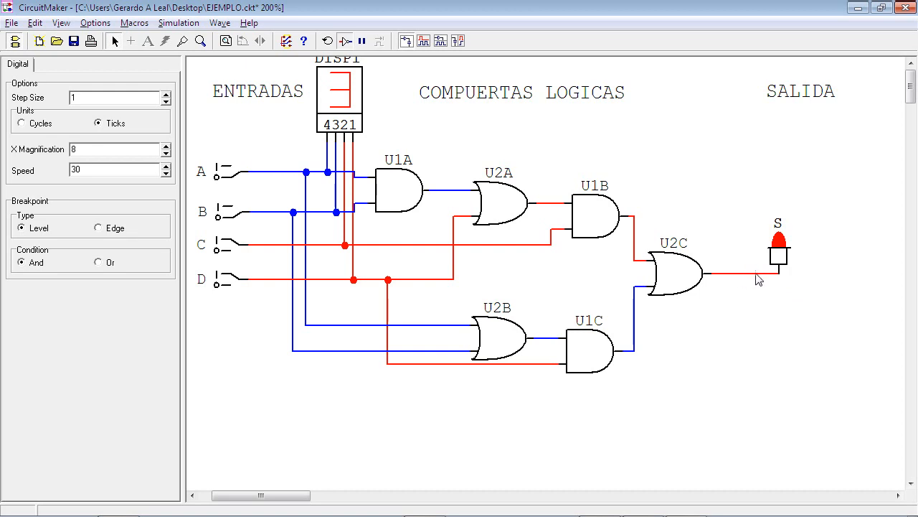
Check output S by toggling input D to 0 and back to 1, and probe its wire with logic-level colours off and on
click(233, 278)
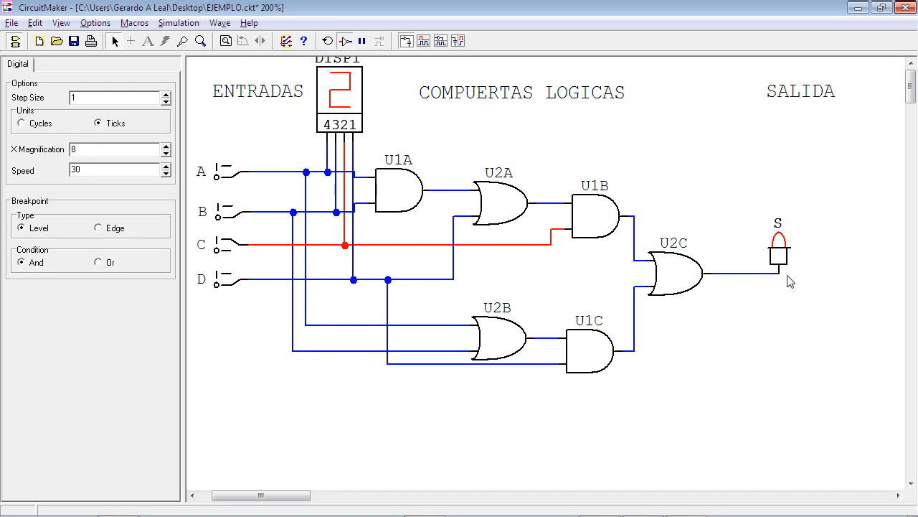
click(243, 284)
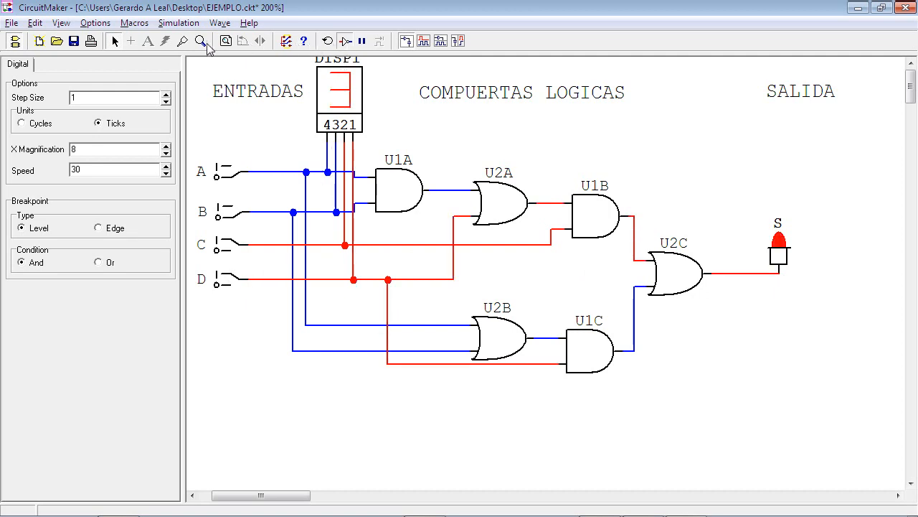
click(183, 44)
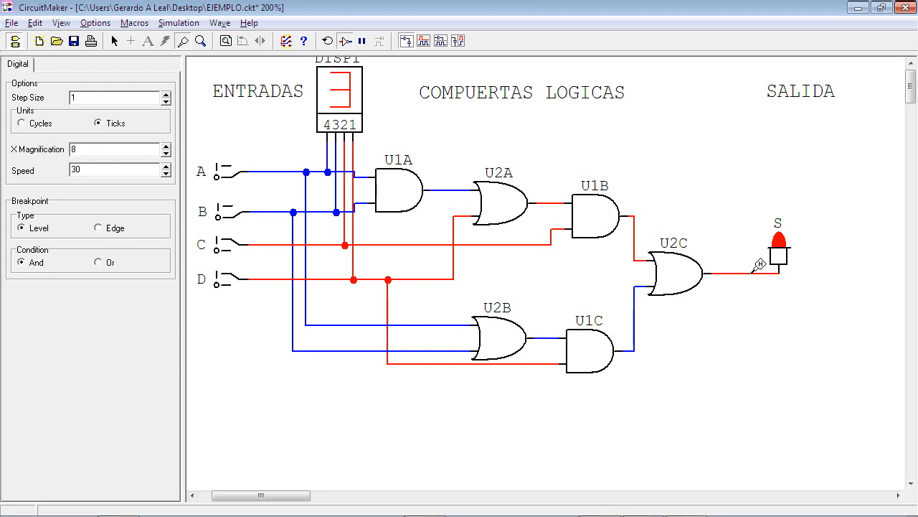
click(346, 42)
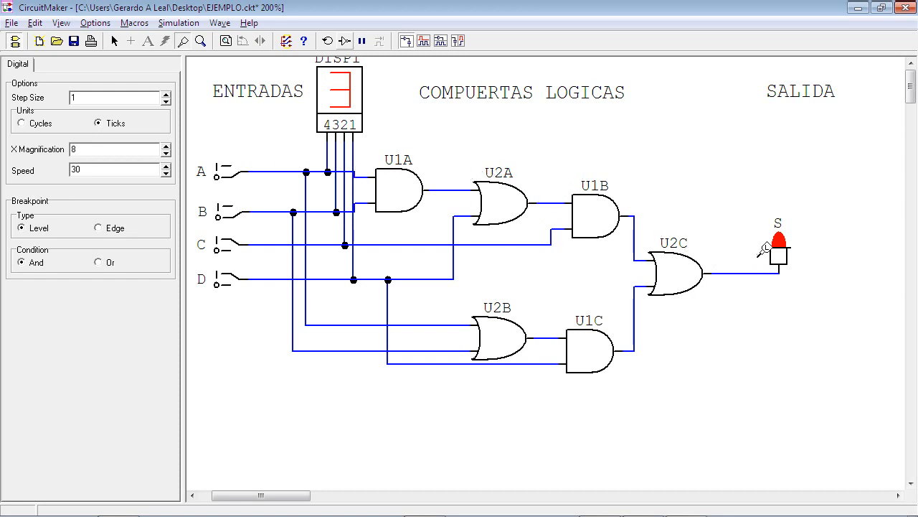
click(346, 41)
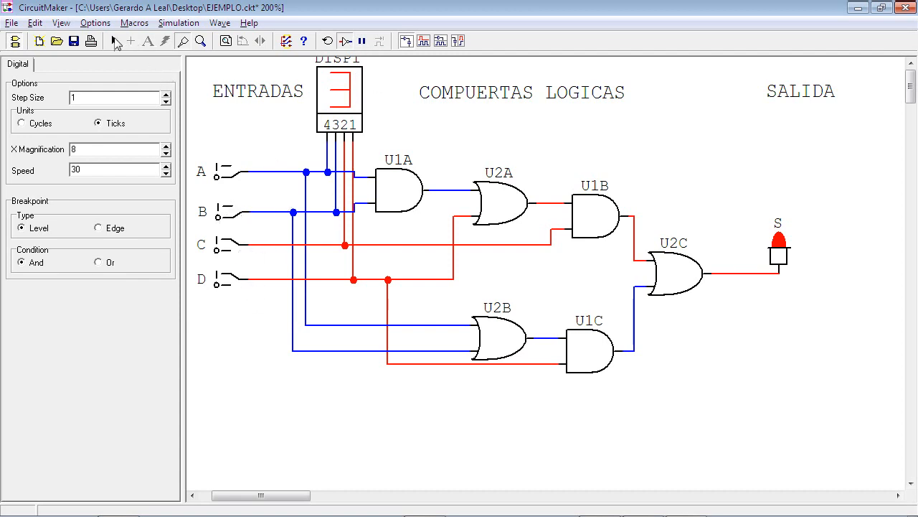
Test input combinations 0100, 0101, 0111 and 0110 in turn by toggling switches B, C and D
click(114, 41)
click(236, 282)
click(238, 247)
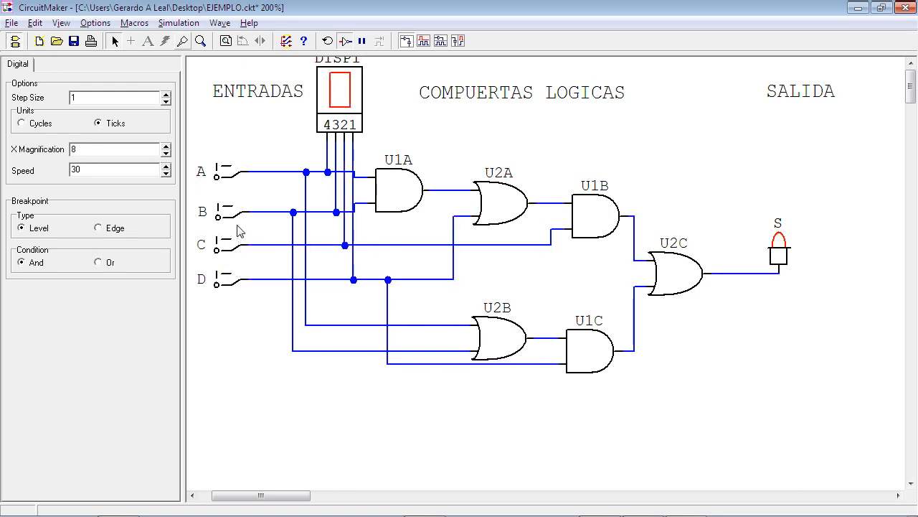
click(239, 215)
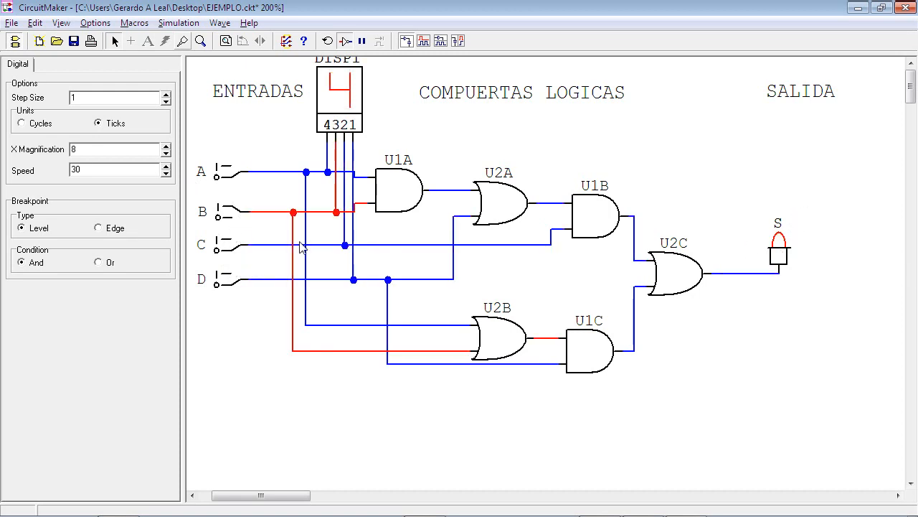
click(239, 284)
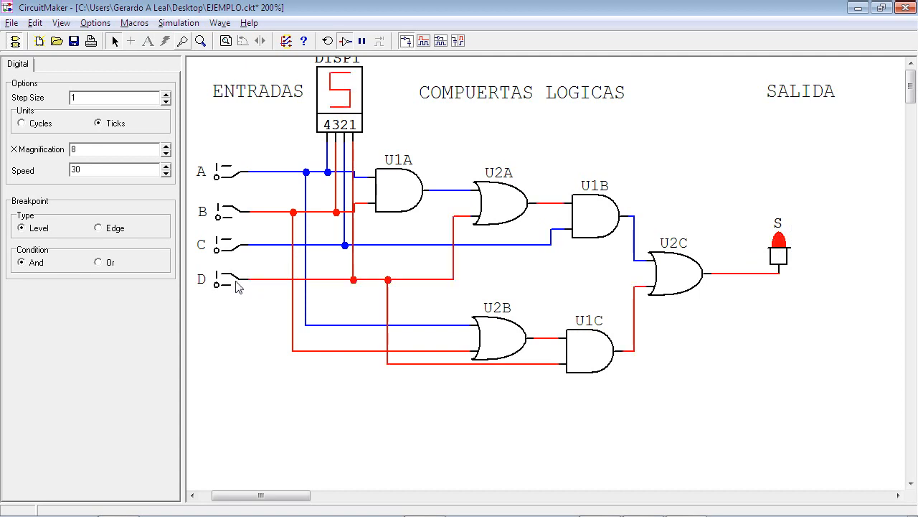
click(238, 251)
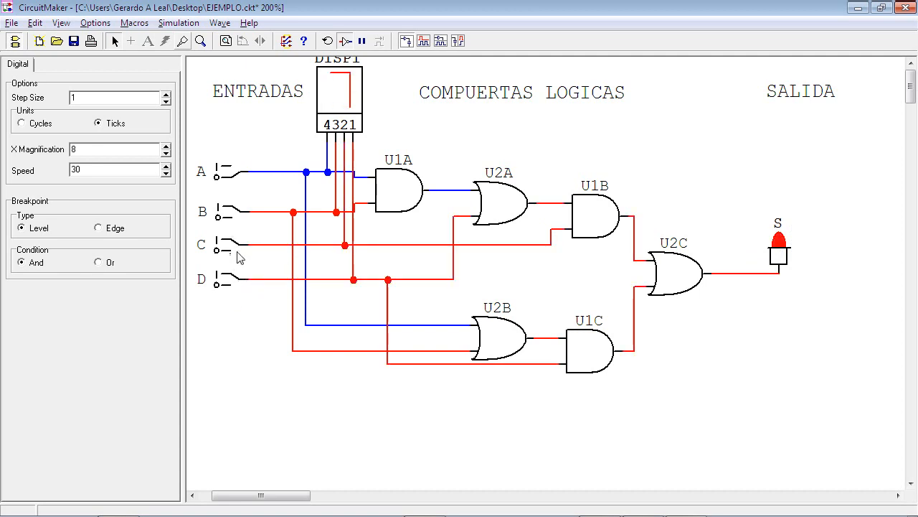
click(238, 283)
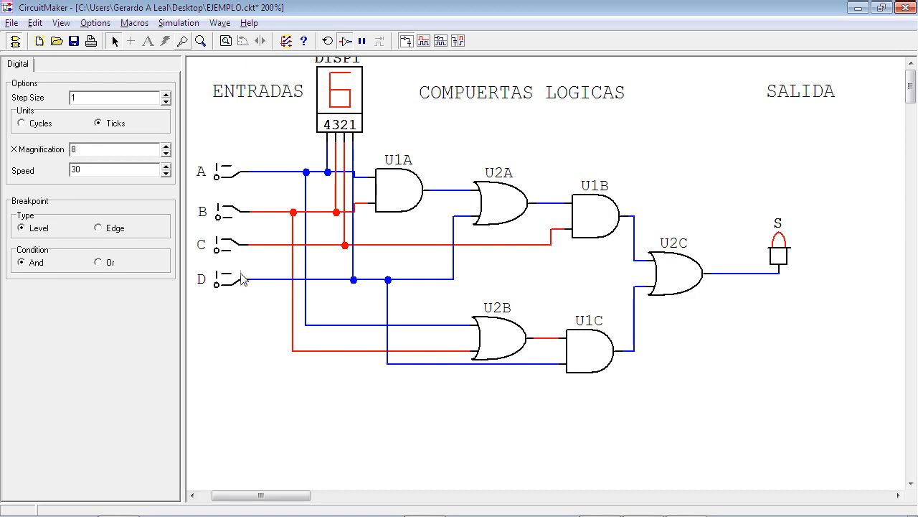
Test input combination 1000 with only A on, and work up to 1111 by turning on B, C and D
click(237, 284)
click(237, 283)
click(238, 250)
click(239, 215)
click(238, 178)
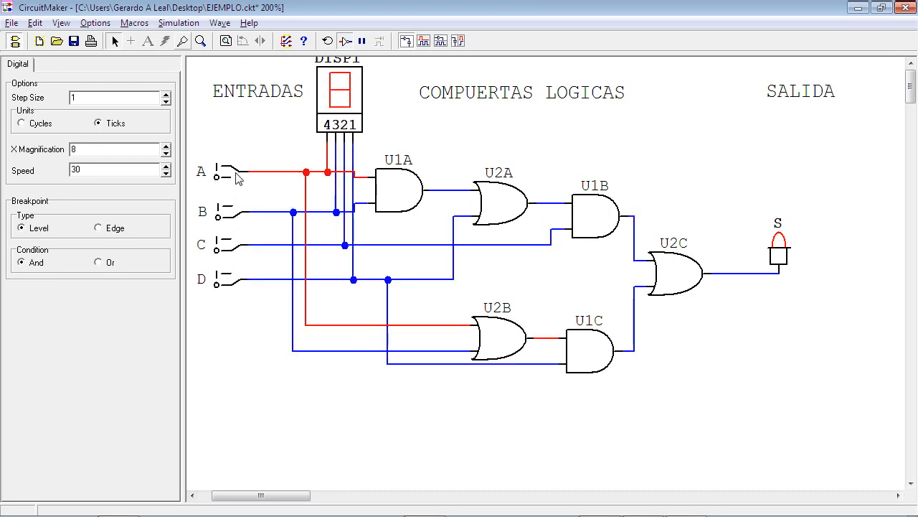
click(240, 214)
click(239, 250)
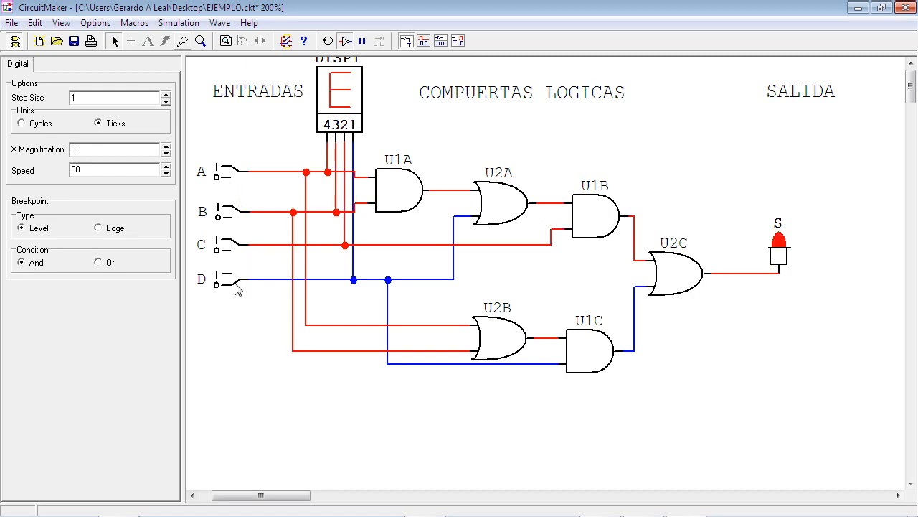
click(238, 284)
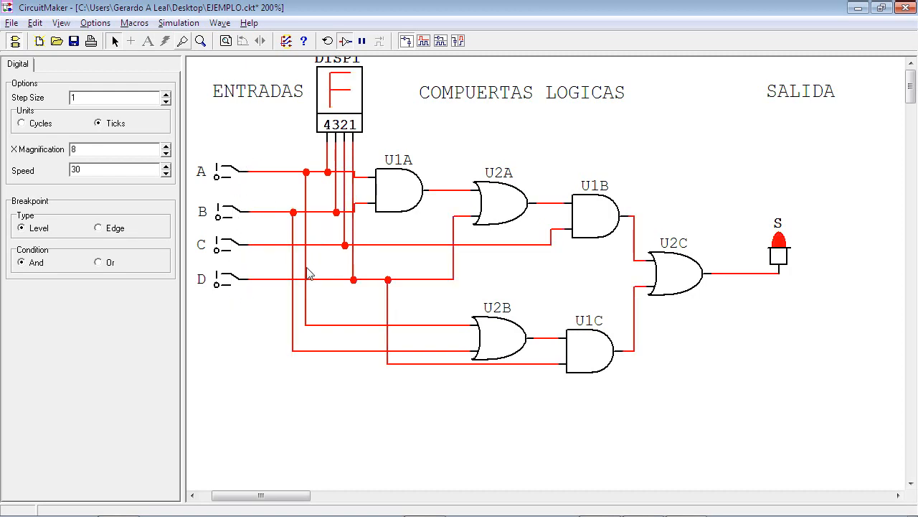
Switch to WhiteBoard and write output 1 for row 15 of the truth table
key(alt+Tab)
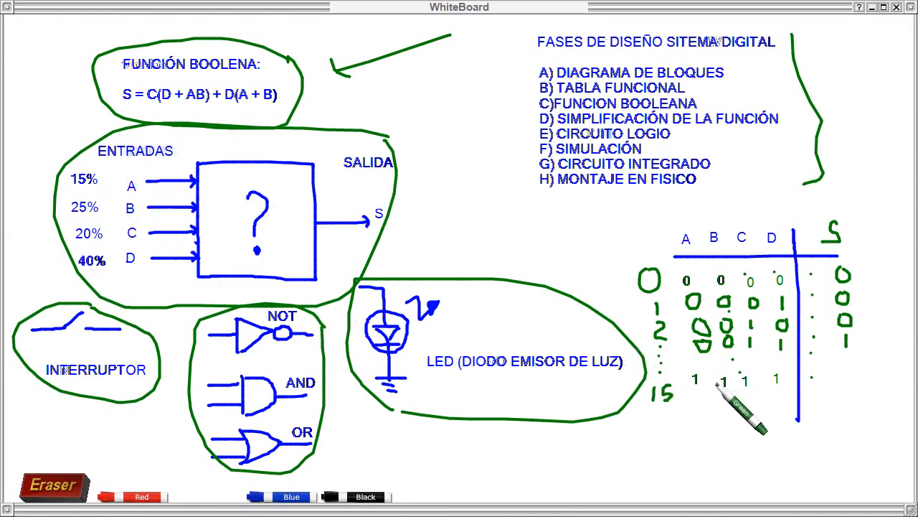
drag(843, 372, 843, 391)
Switch to CircuitMaker, stop the simulation and browse the component library's categories
key(alt+Tab)
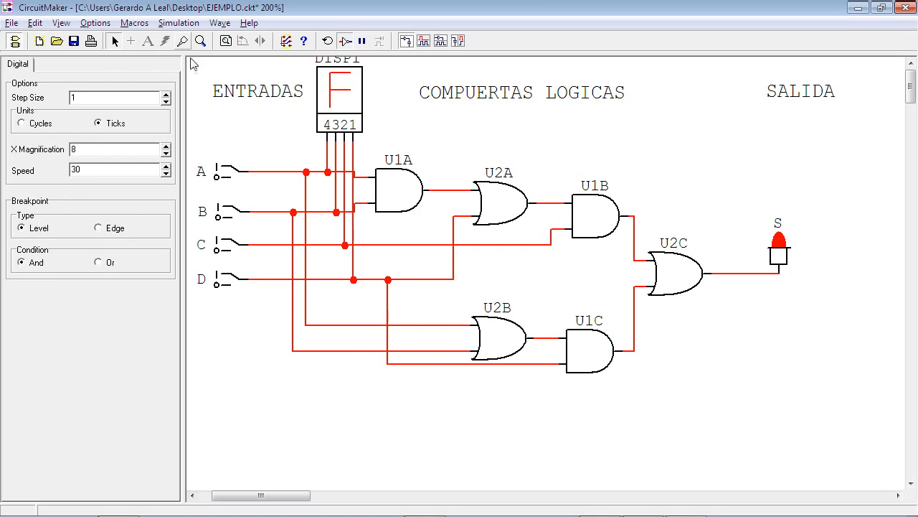
click(362, 41)
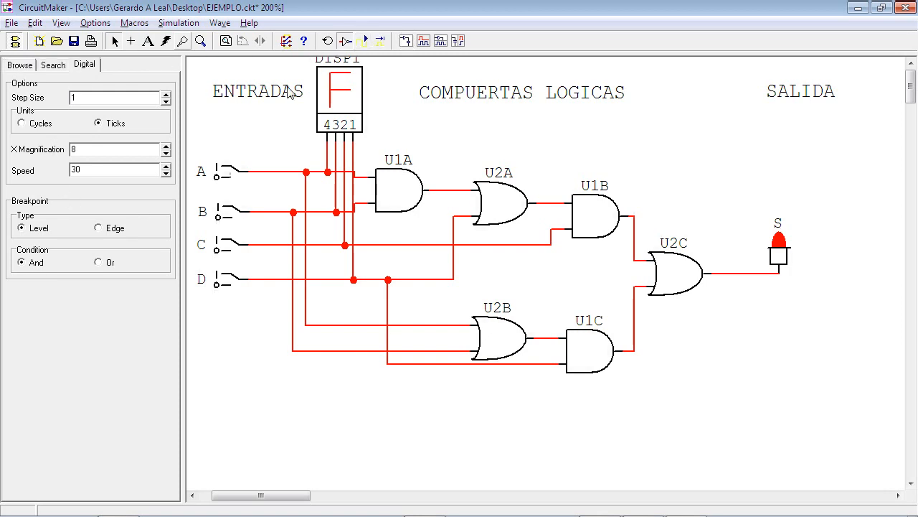
click(56, 66)
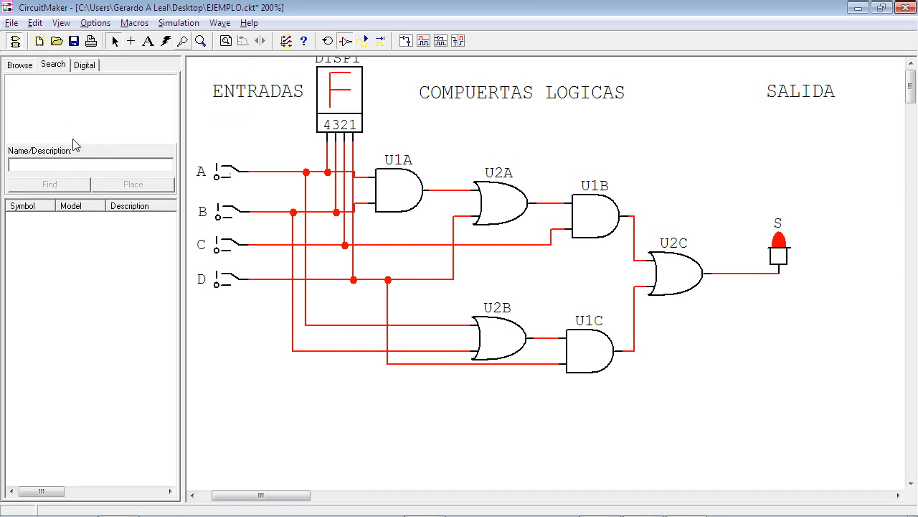
click(86, 67)
click(14, 65)
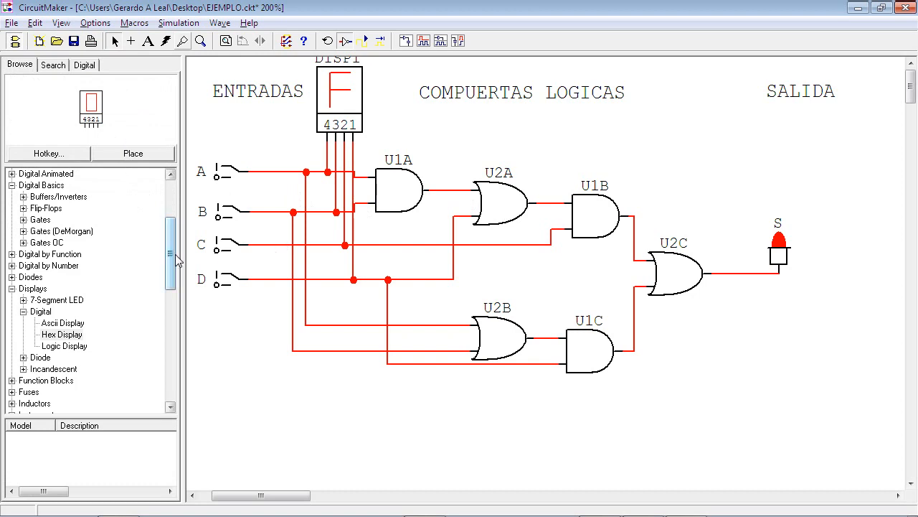
drag(172, 244, 178, 208)
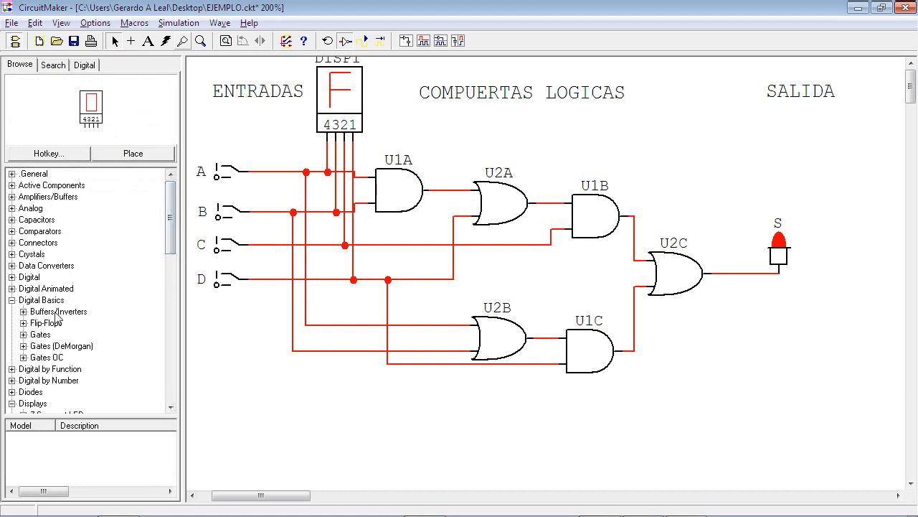
Search the component library for OR and select the 7432 gate, model 74LS32, to preview it
click(53, 65)
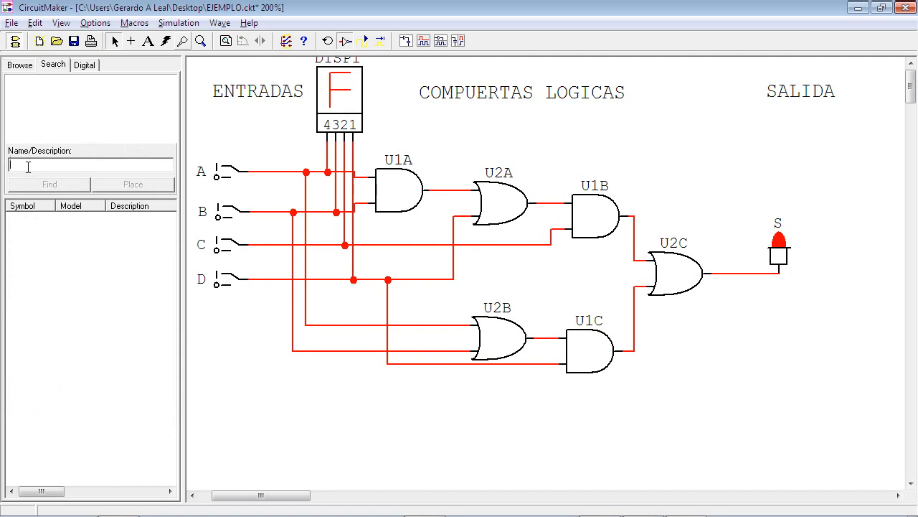
key(Return)
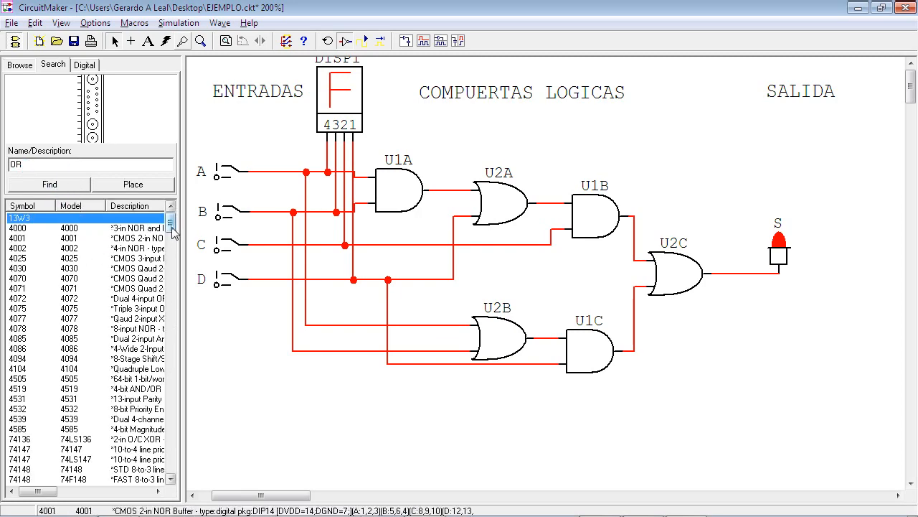
scroll(172, 239, down, 6)
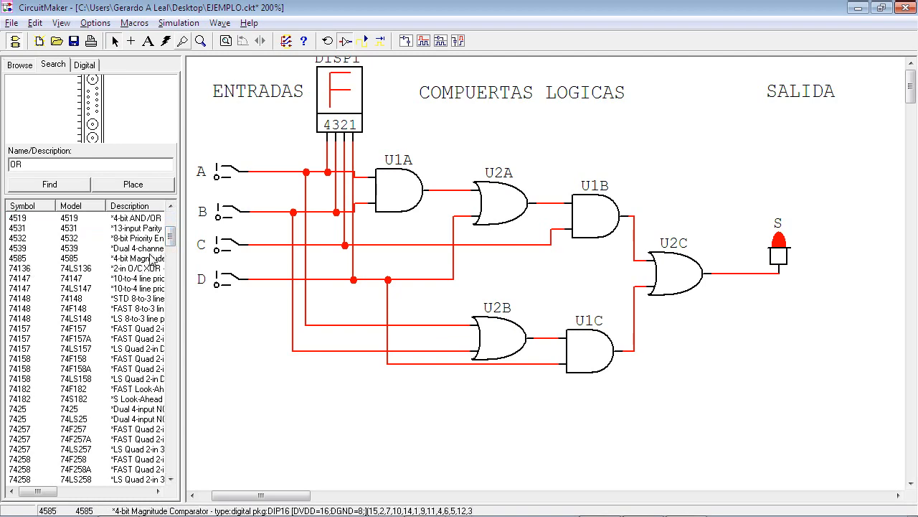
mouse_move(174, 237)
mouse_down()
mouse_move(177, 259)
mouse_move(177, 252)
mouse_up()
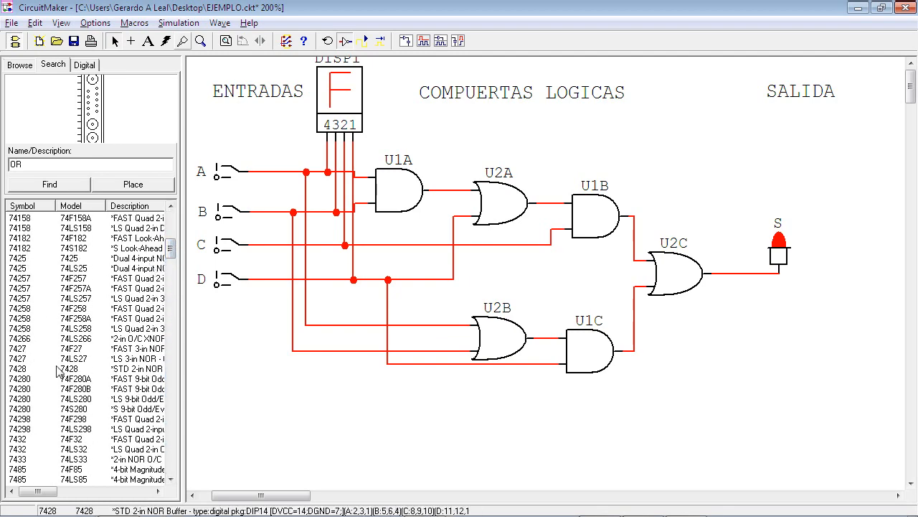
click(29, 449)
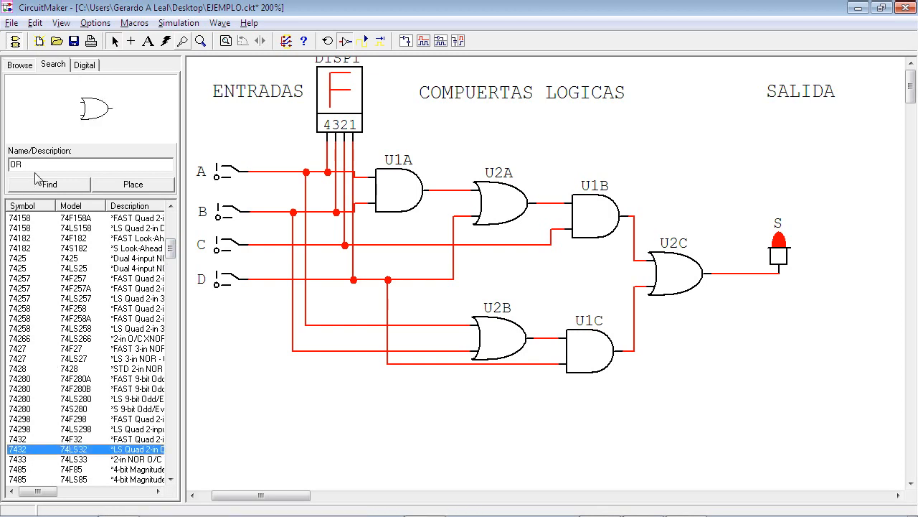
Search the component library for AND and select the 7408 gate, model 74F08, to preview it
drag(26, 165, 9, 147)
text(AND)
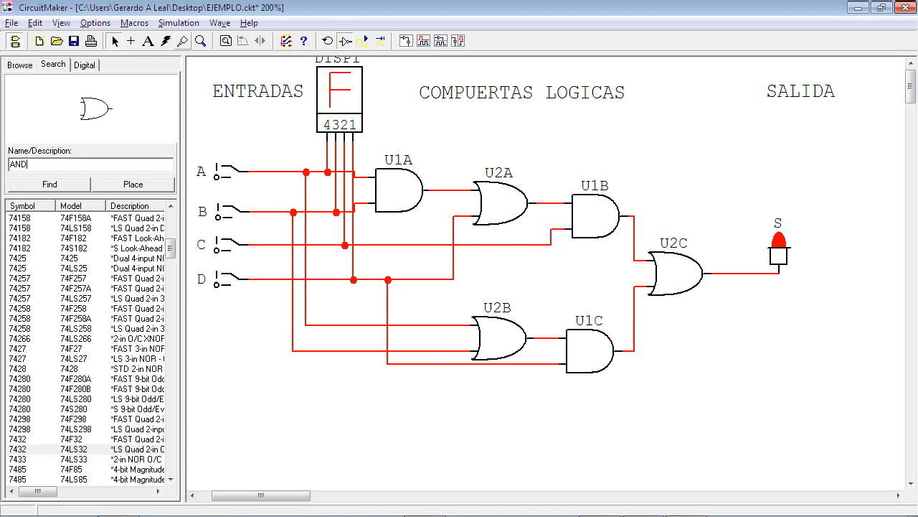
click(70, 183)
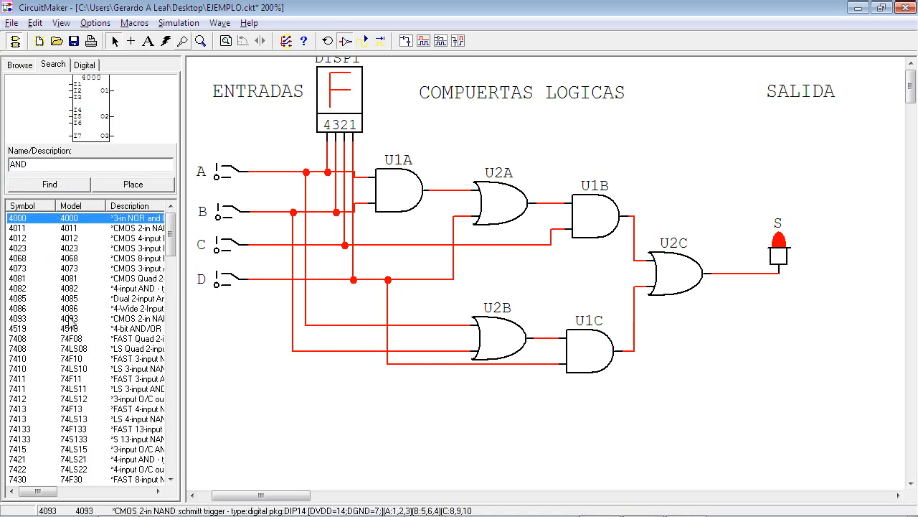
click(29, 338)
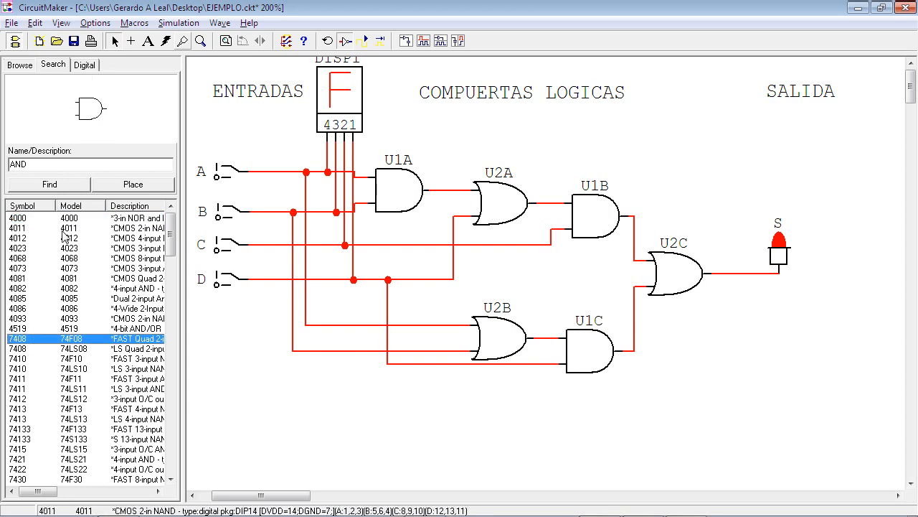
Search the component library for INVERTER and place a 7404 inverter, model 74F04, above output indicator S
drag(68, 165, 2, 164)
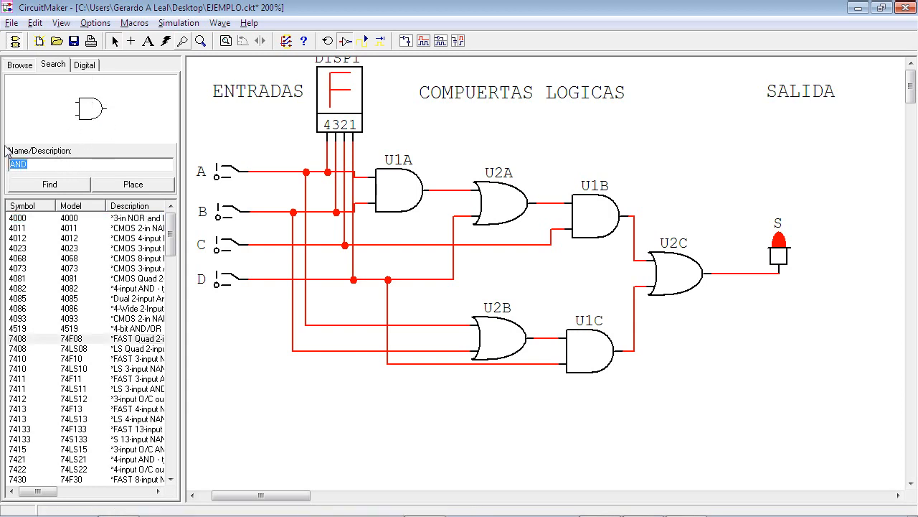
text(INVERTER)
click(65, 190)
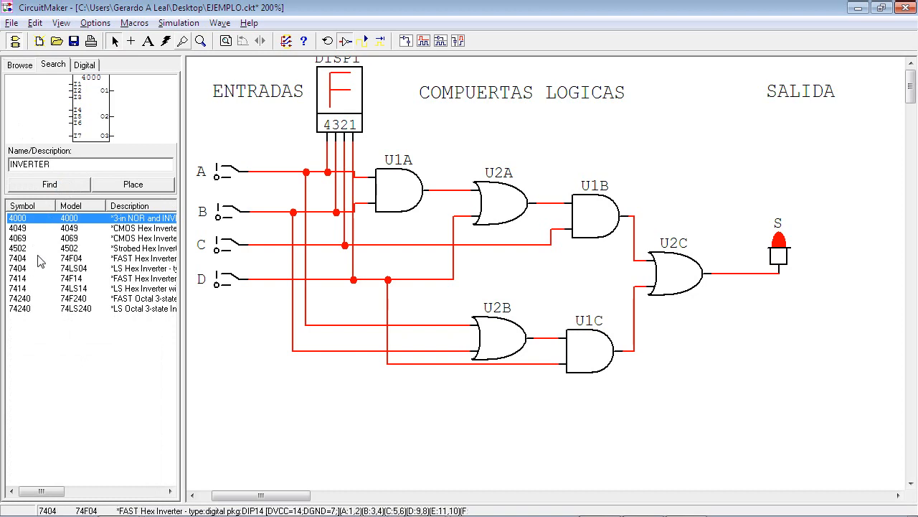
click(39, 259)
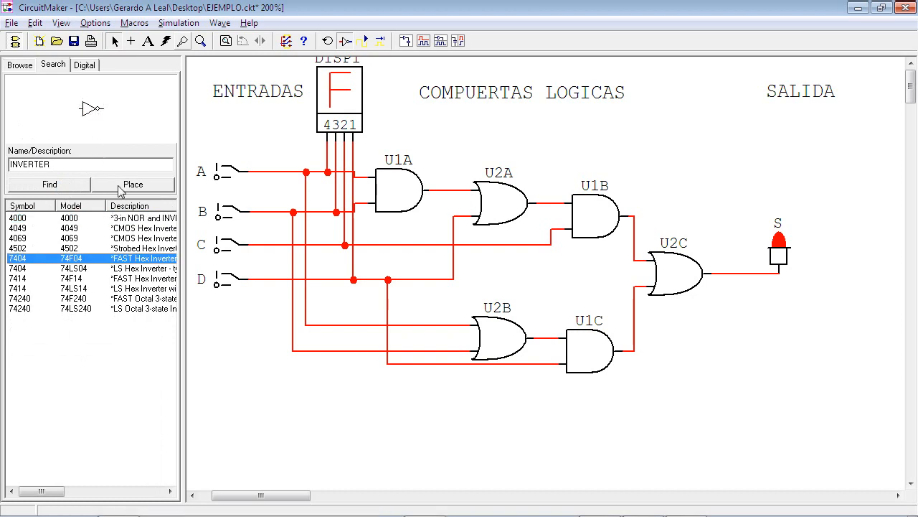
click(122, 184)
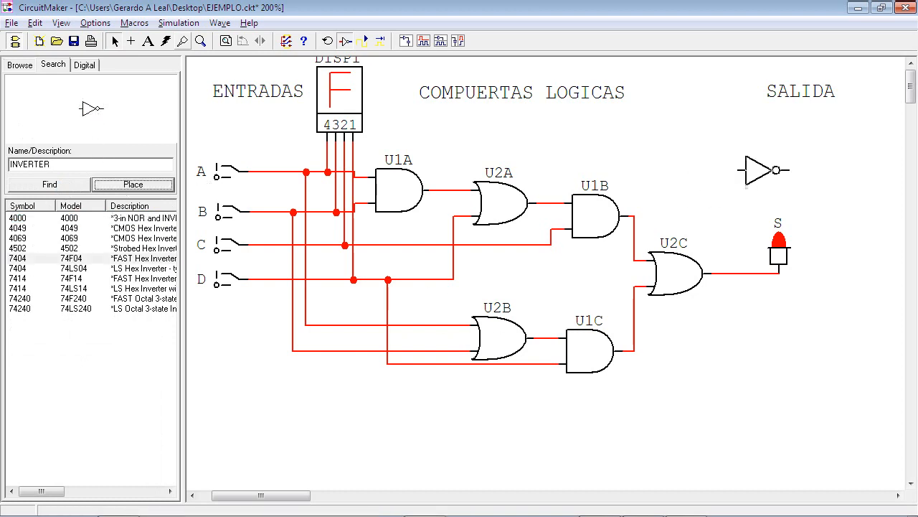
click(759, 170)
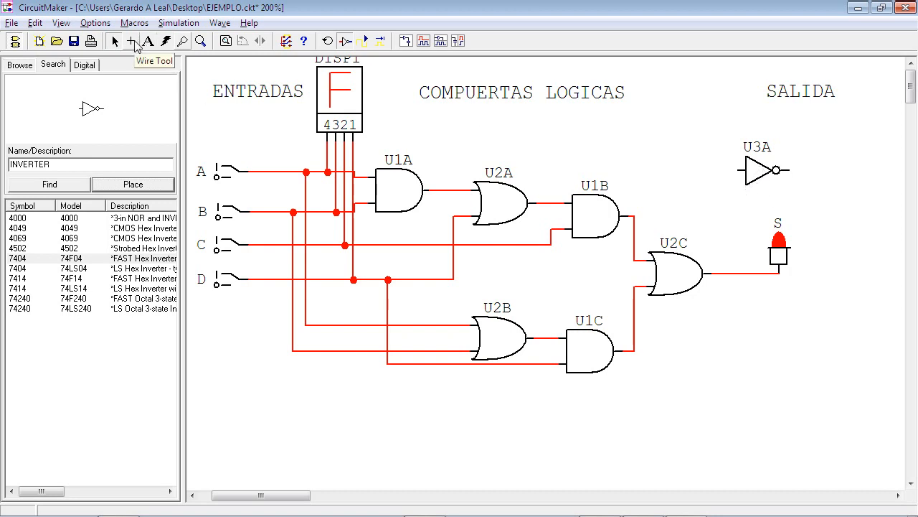
Wire the inverter's input to the wire between OR gate U2C and output S
drag(730, 169, 734, 273)
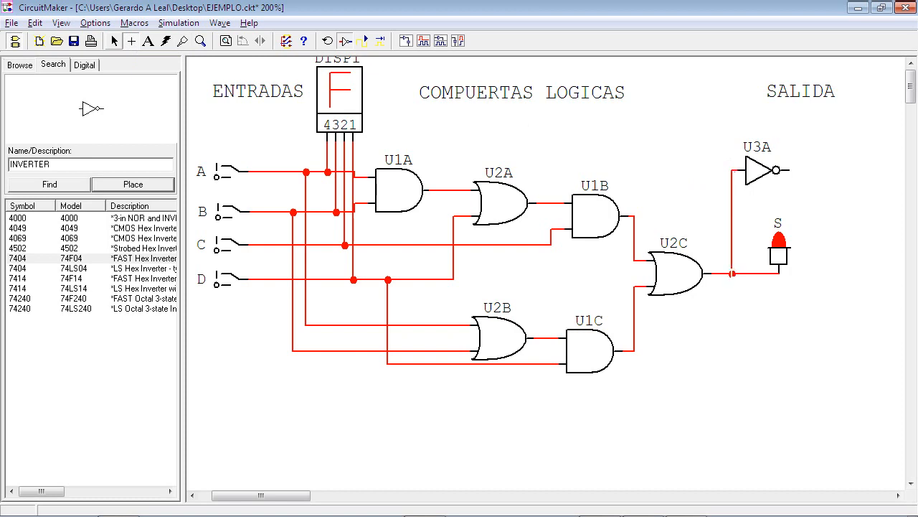
click(115, 43)
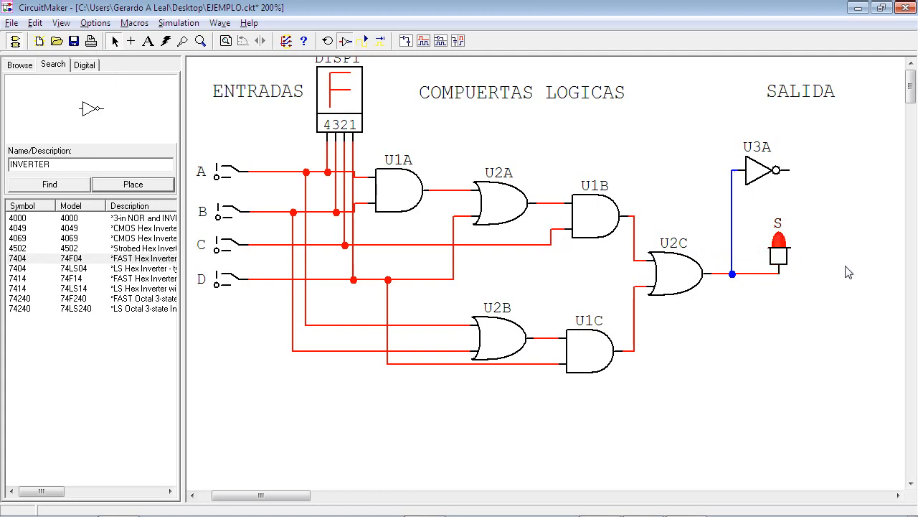
Place a logic display above the output of inverter U3A and connect it to that output
key(9)
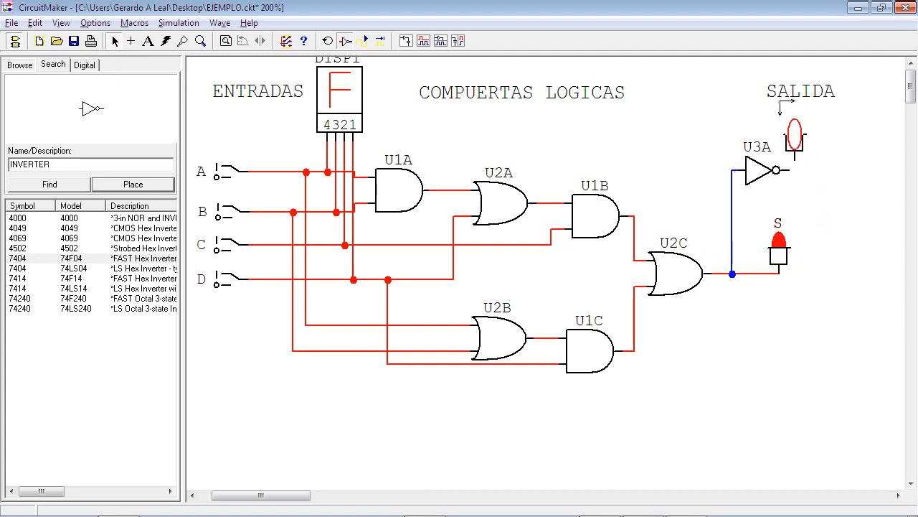
click(786, 105)
drag(799, 128, 811, 145)
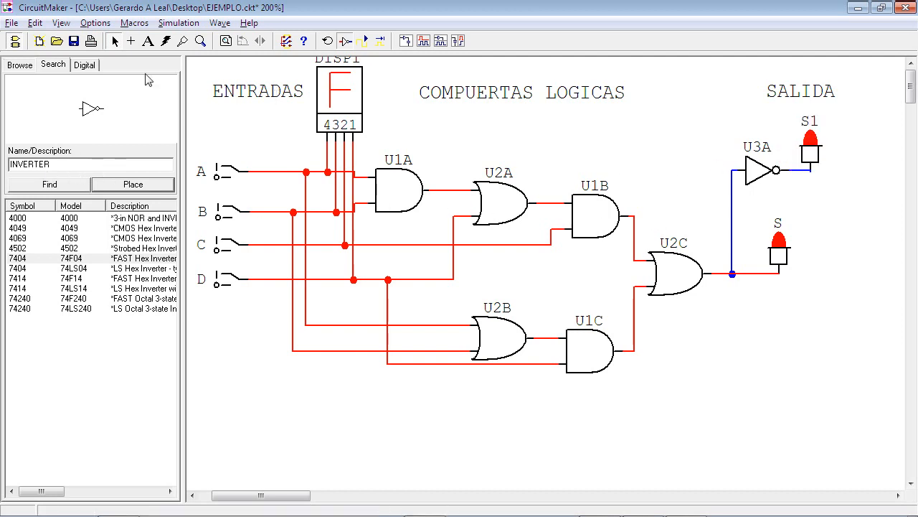
Run the simulation, switch inputs A, B and C low to compare outputs S and S1, and stop the simulation
click(365, 41)
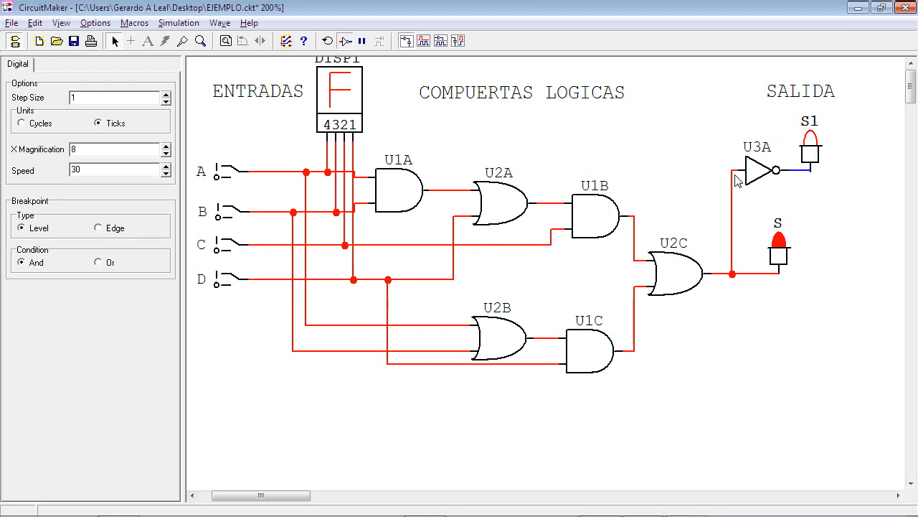
click(183, 41)
click(116, 40)
click(241, 159)
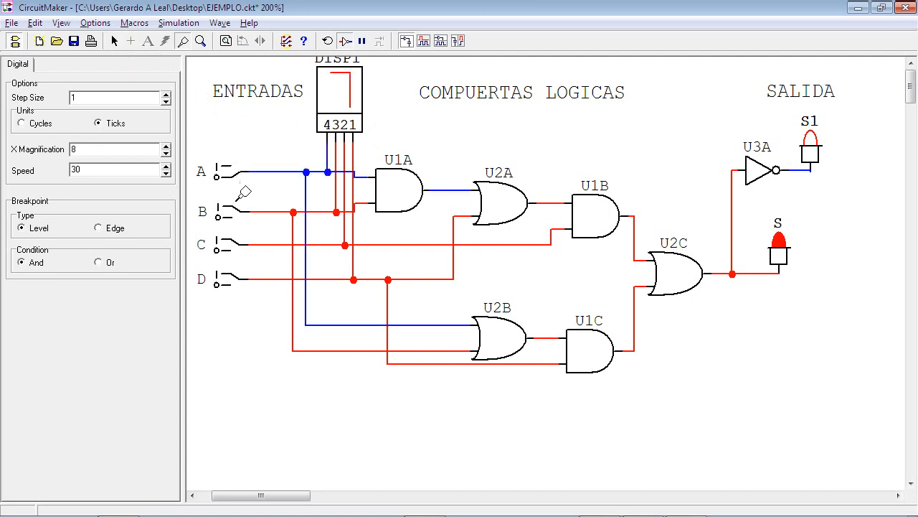
click(243, 218)
click(241, 231)
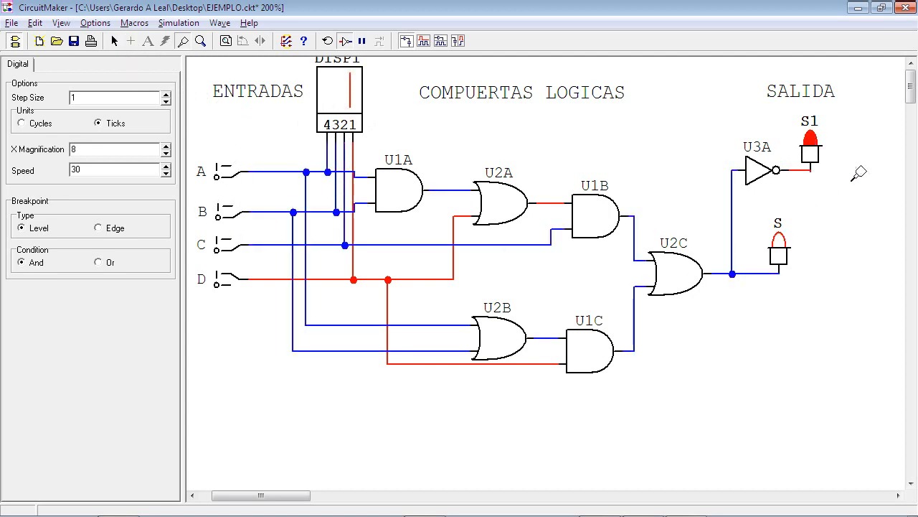
click(114, 41)
click(363, 42)
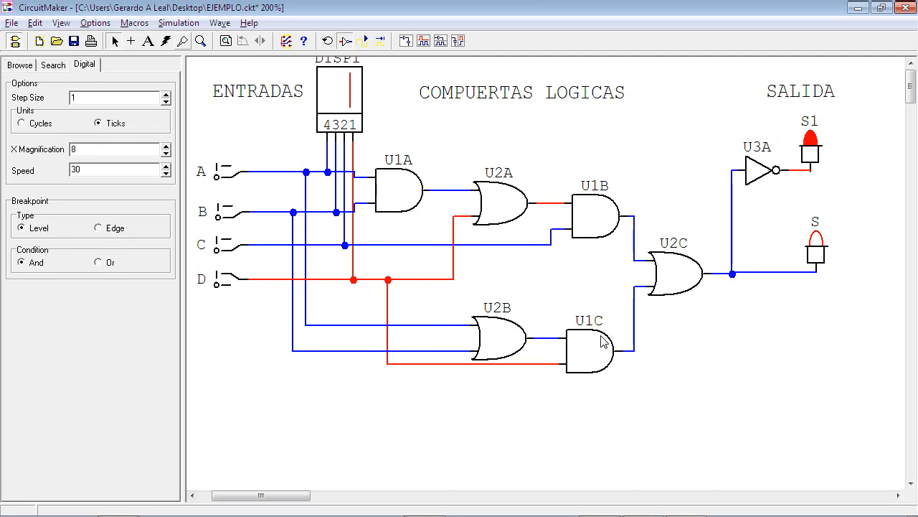
key(alt+Tab)
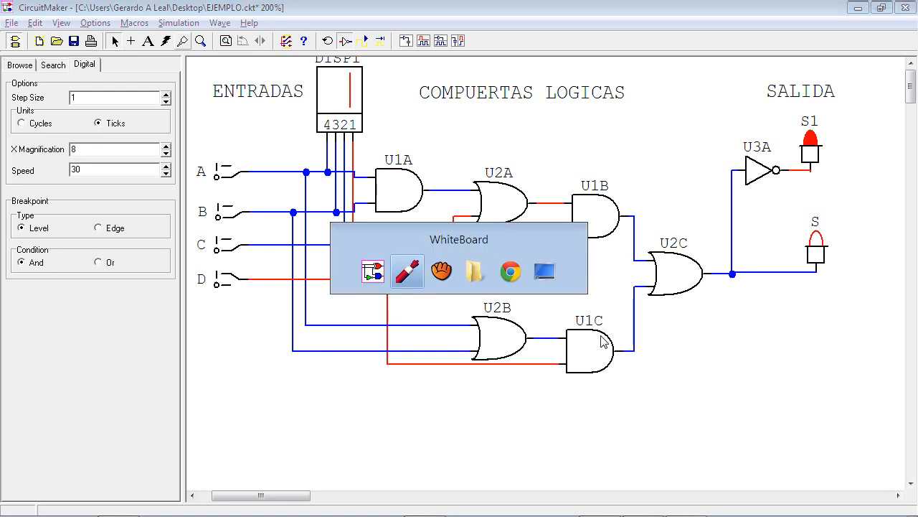
key(alt+Tab)
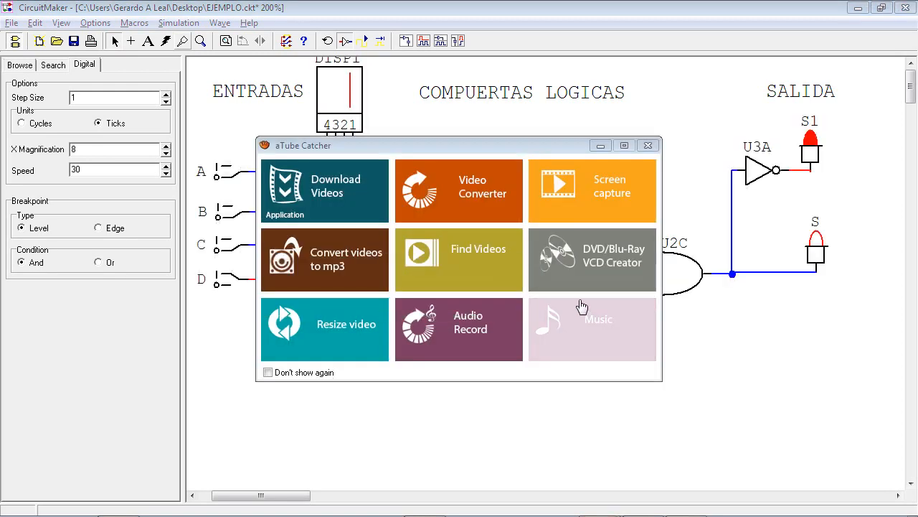